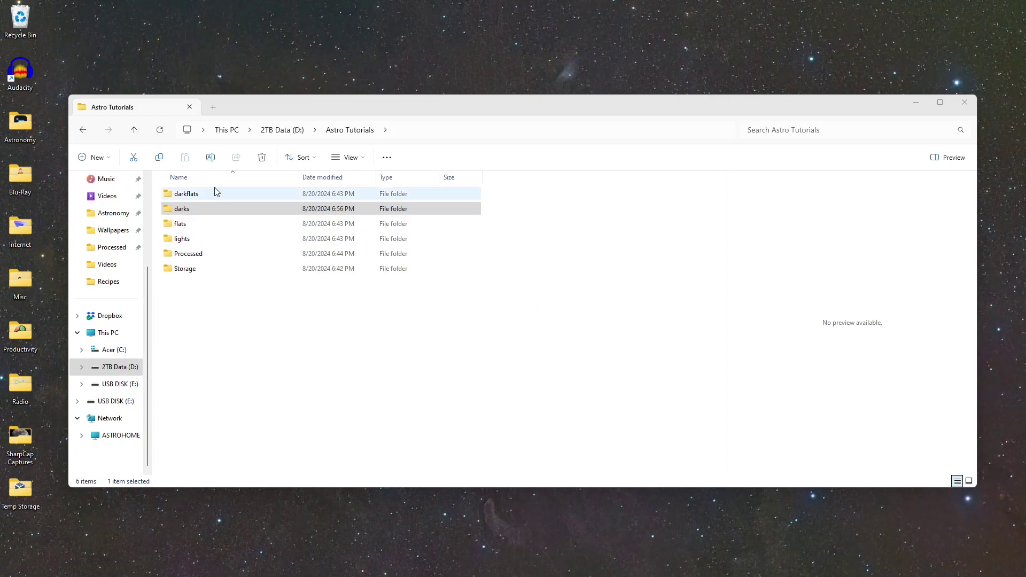
Step: Examine the Astro Tutorials folder structure, including the light frames in Storage and the lights, darks, darkflats and flats working folders
left_click(252, 110)
left_click(220, 345)
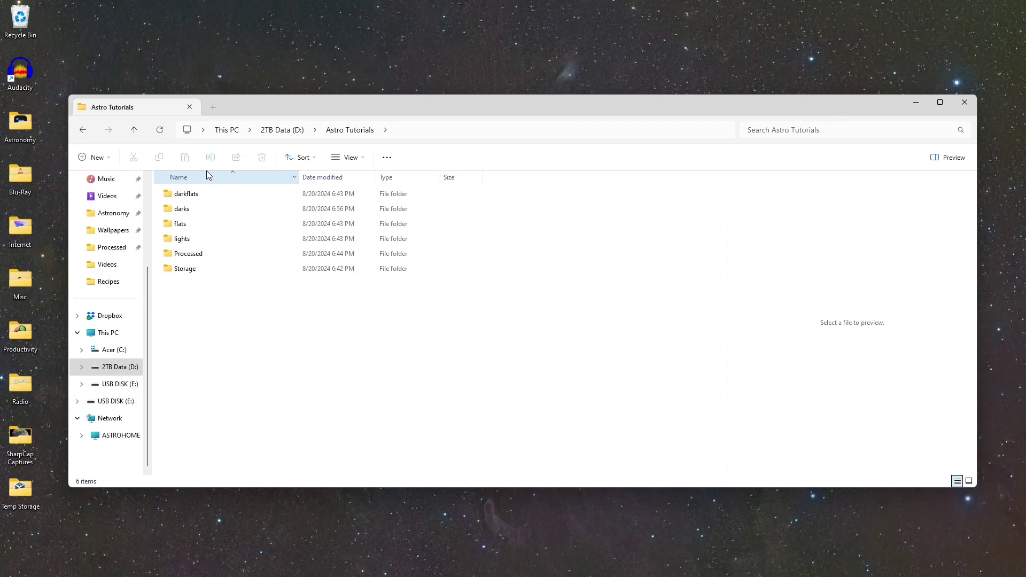
double_click(191, 271)
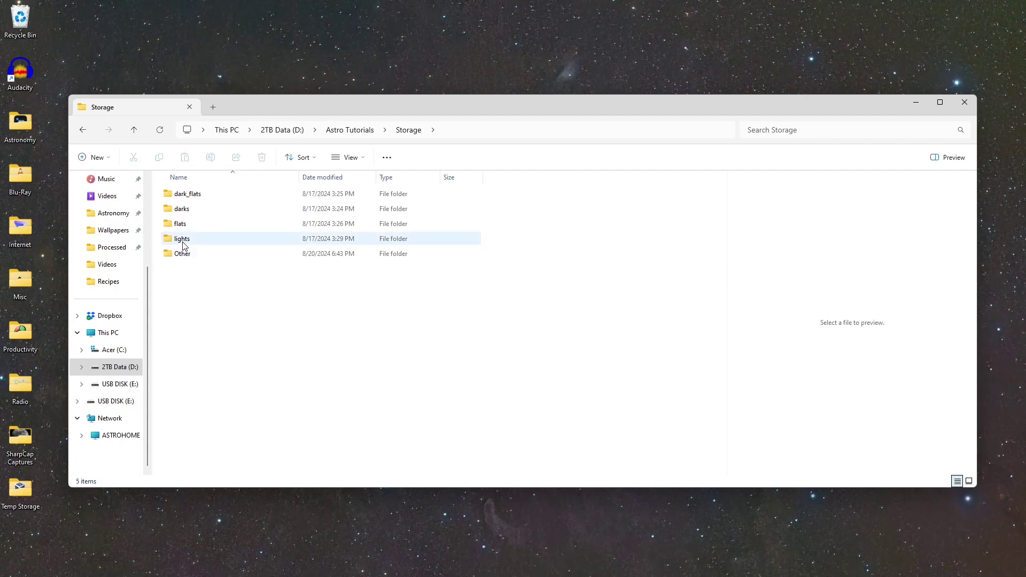
double_click(182, 240)
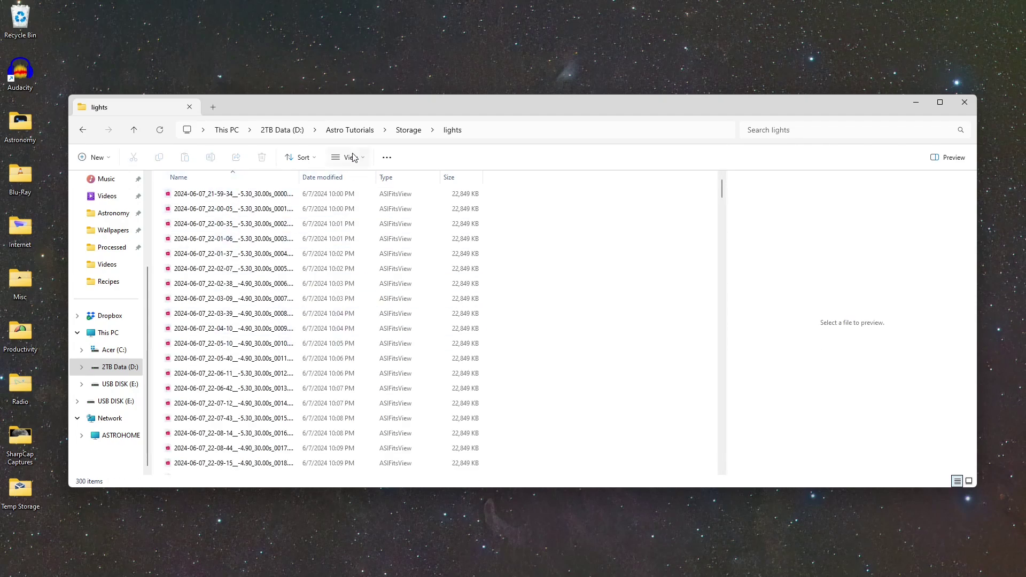
left_click(355, 132)
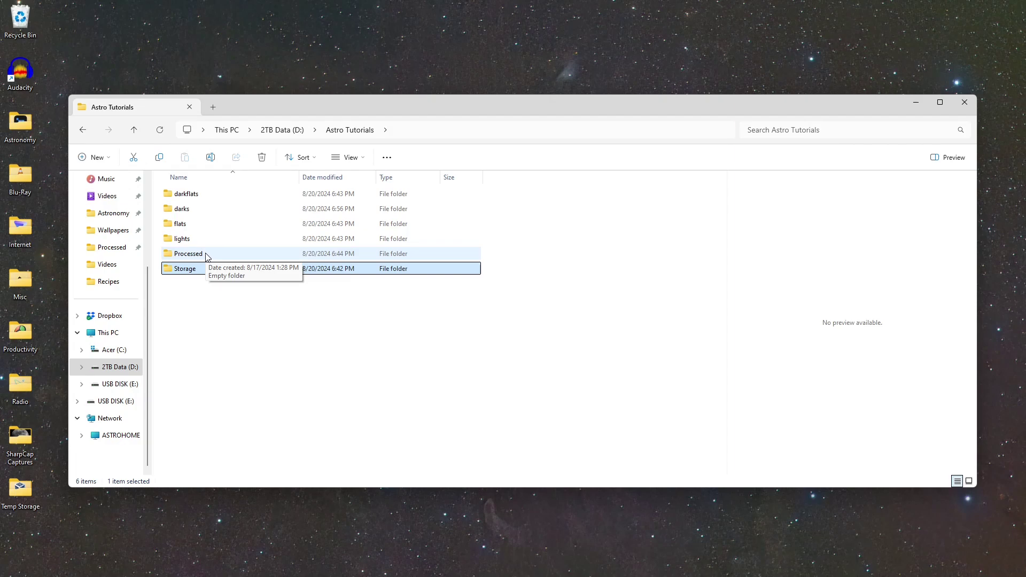
left_click(205, 239)
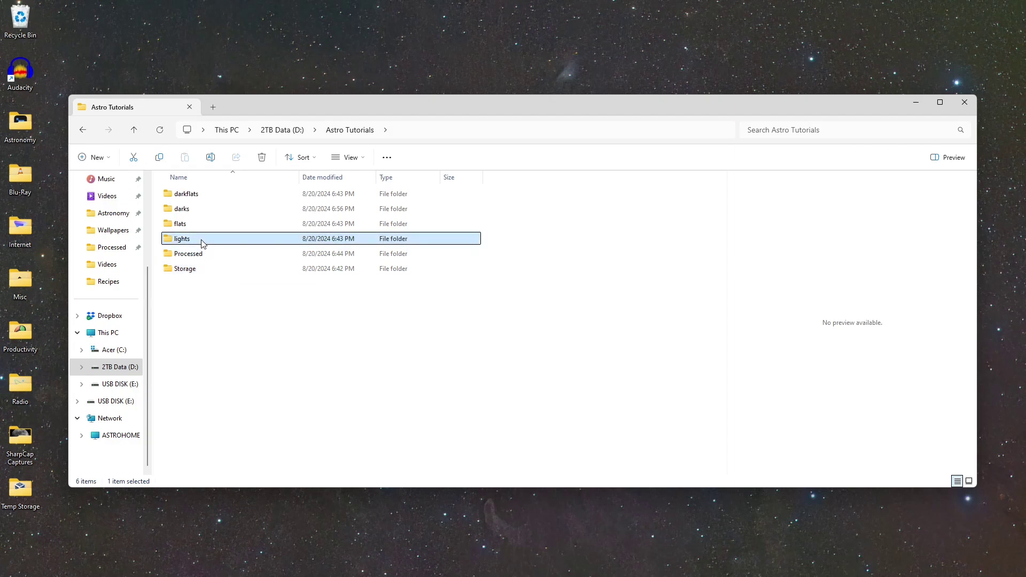
left_click(194, 213)
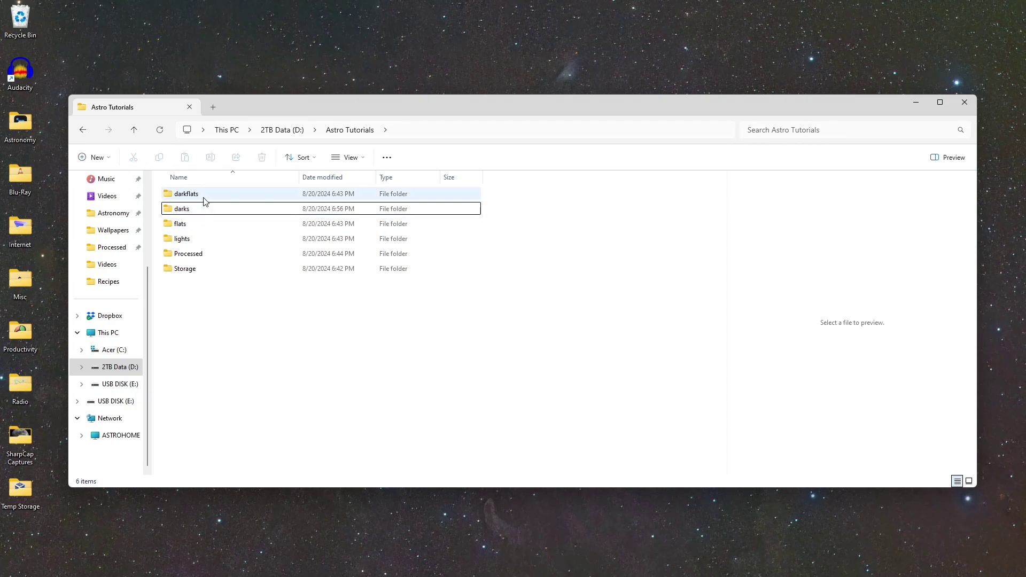
left_click(205, 198)
left_click(198, 227)
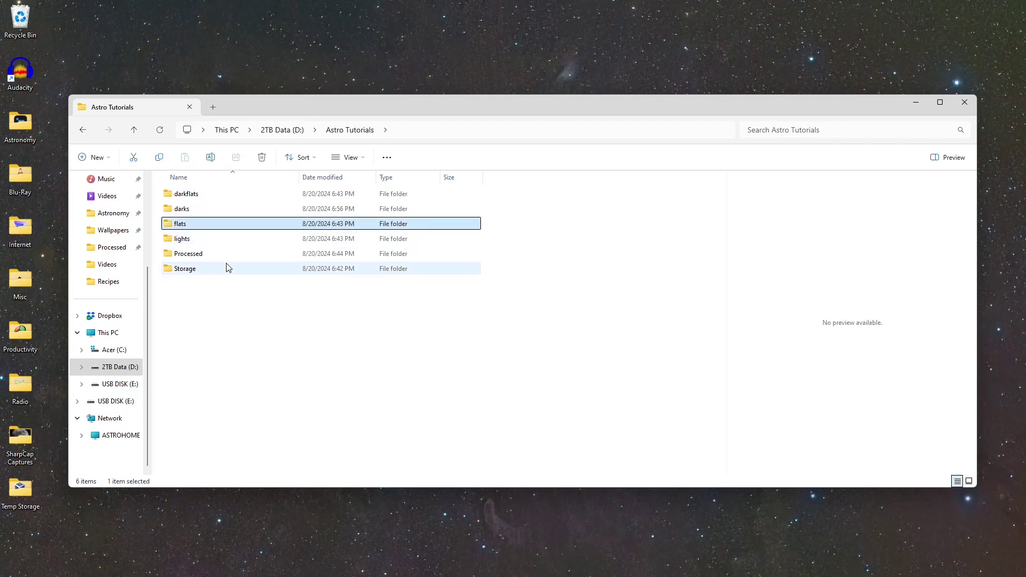
mouse_move(229, 267)
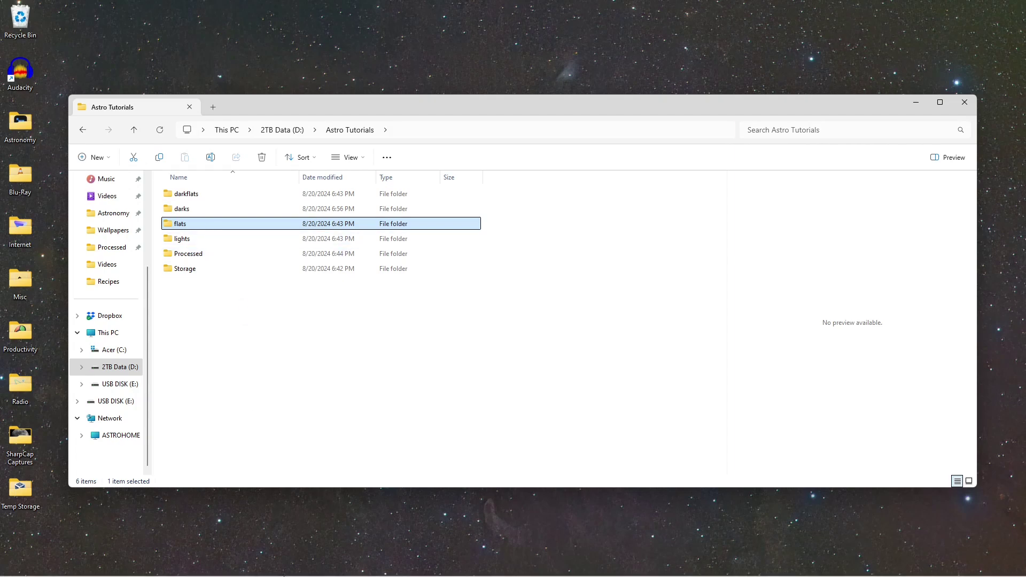
Step: Switch to Siril and set the working directory to the darks folder inside Astro Tutorials
mouse_move(350, 569)
left_click(505, 568)
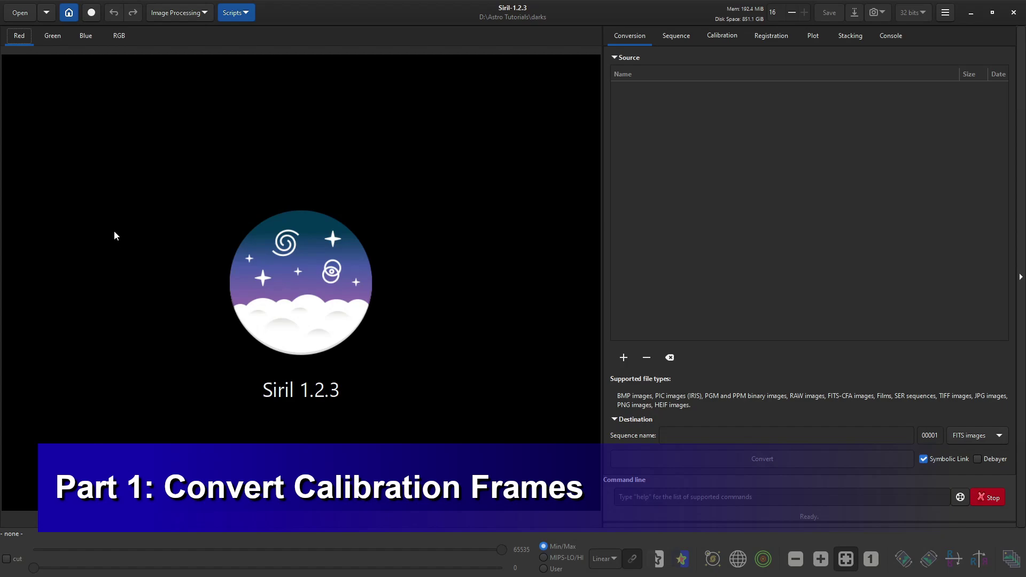
left_click(68, 13)
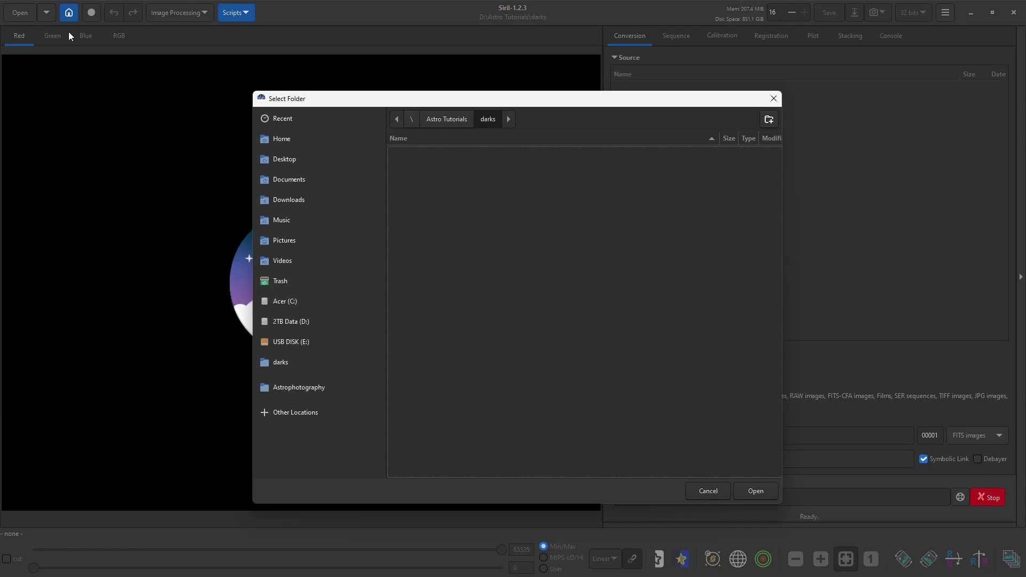
left_click(428, 124)
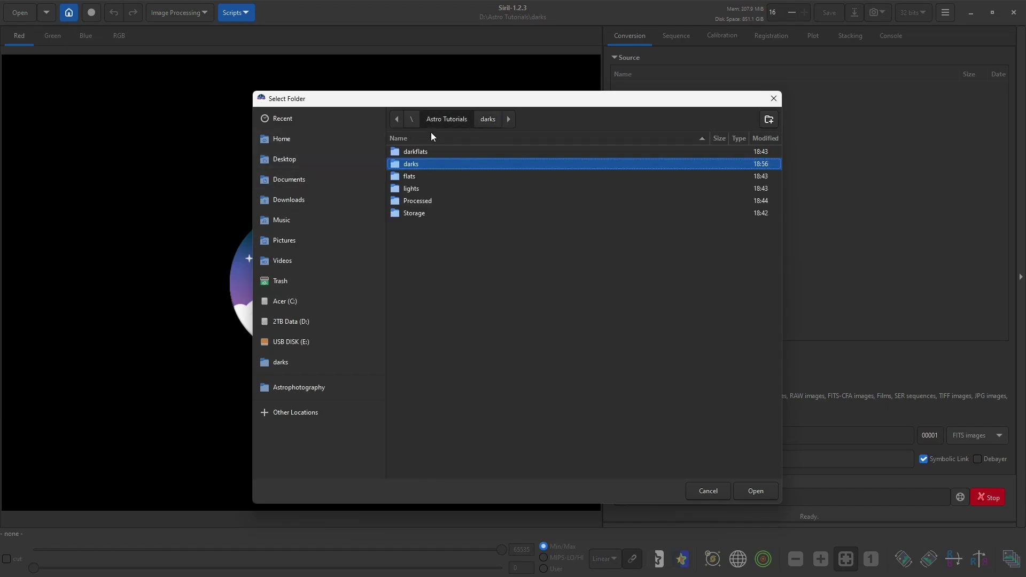
double_click(412, 164)
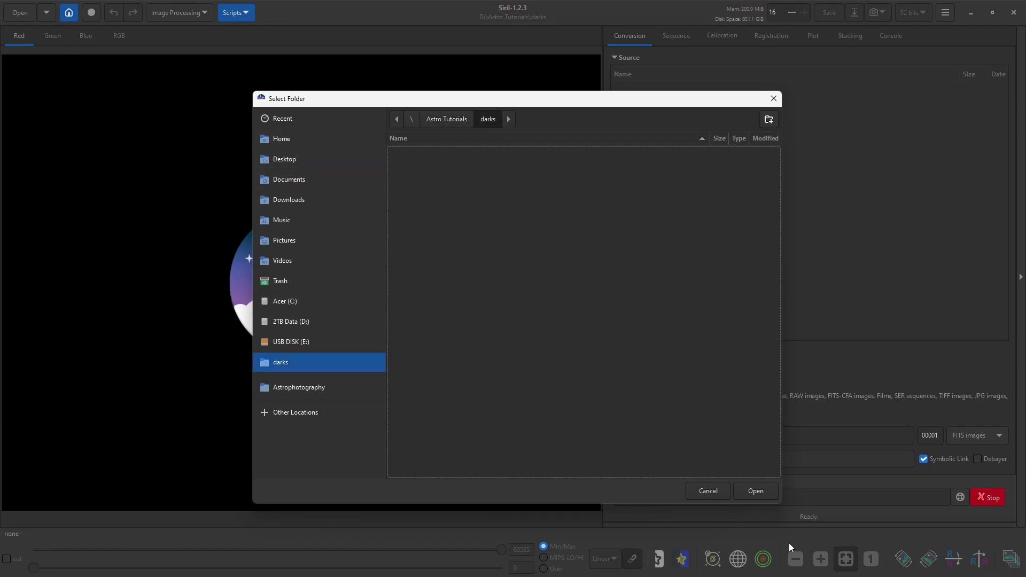
left_click(749, 493)
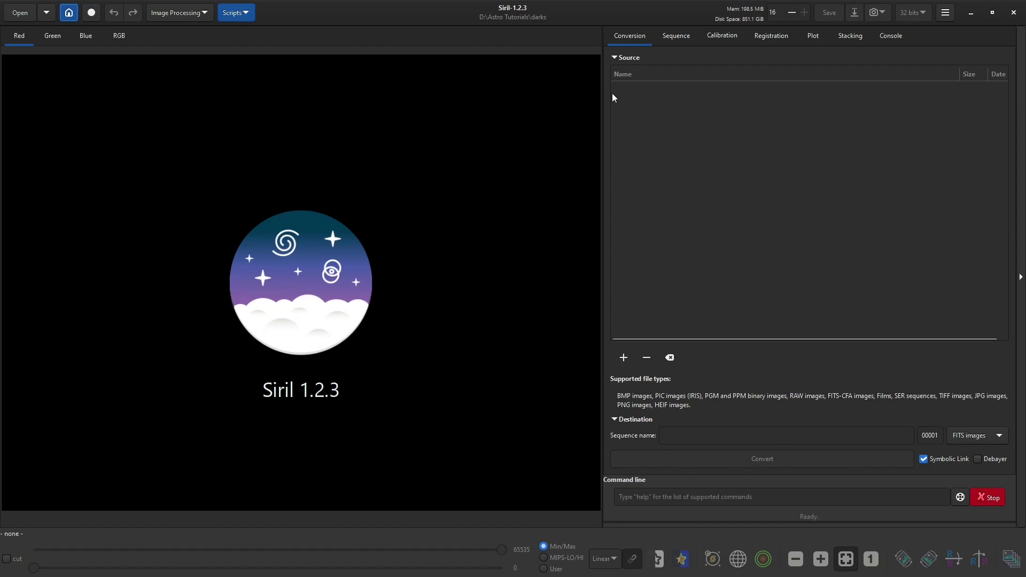
Step: Add all dark FITS files from the Storage darks folder in Astro Tutorials to the conversion source list
left_click(624, 358)
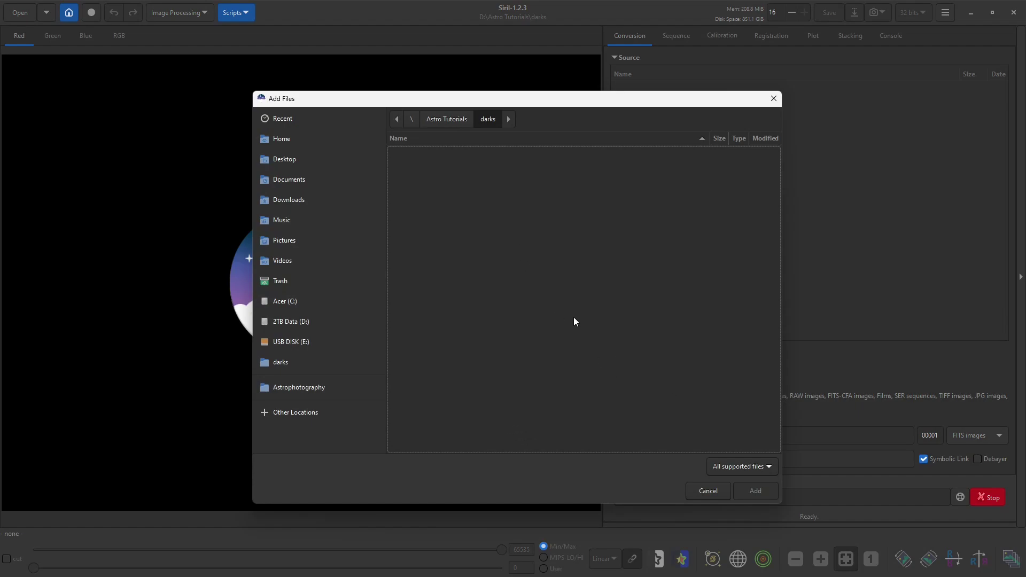
left_click(440, 121)
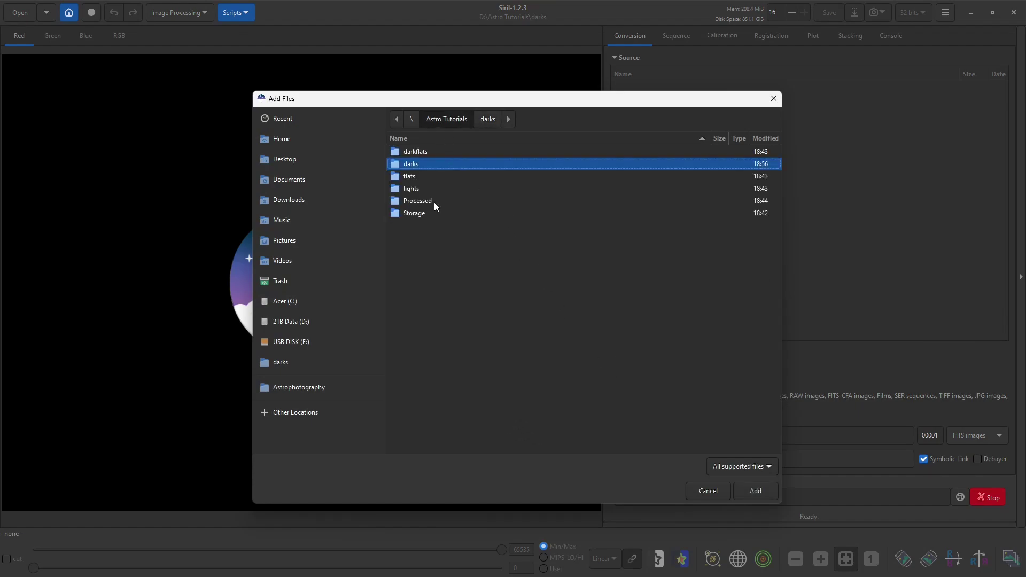
double_click(420, 213)
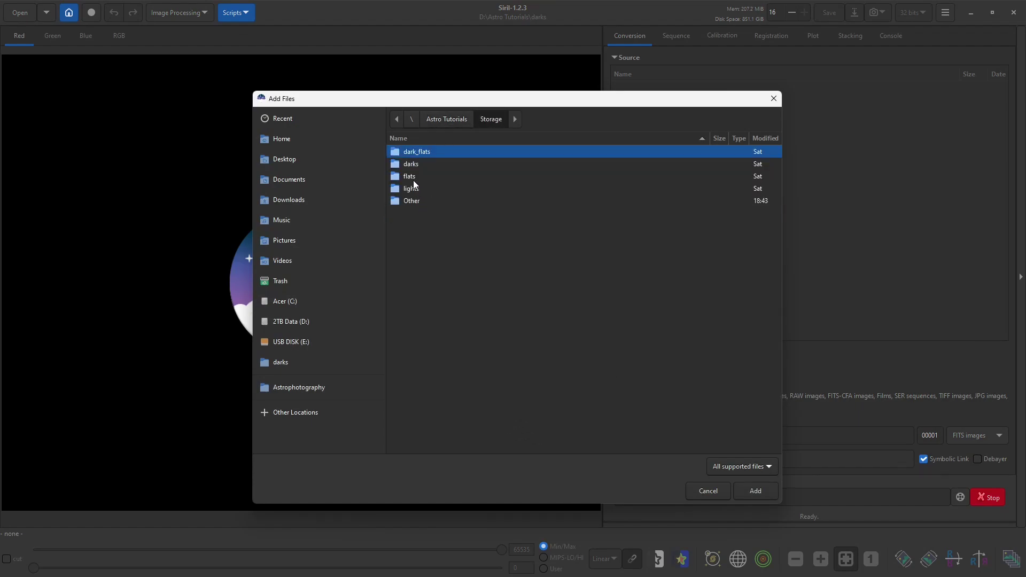
double_click(413, 164)
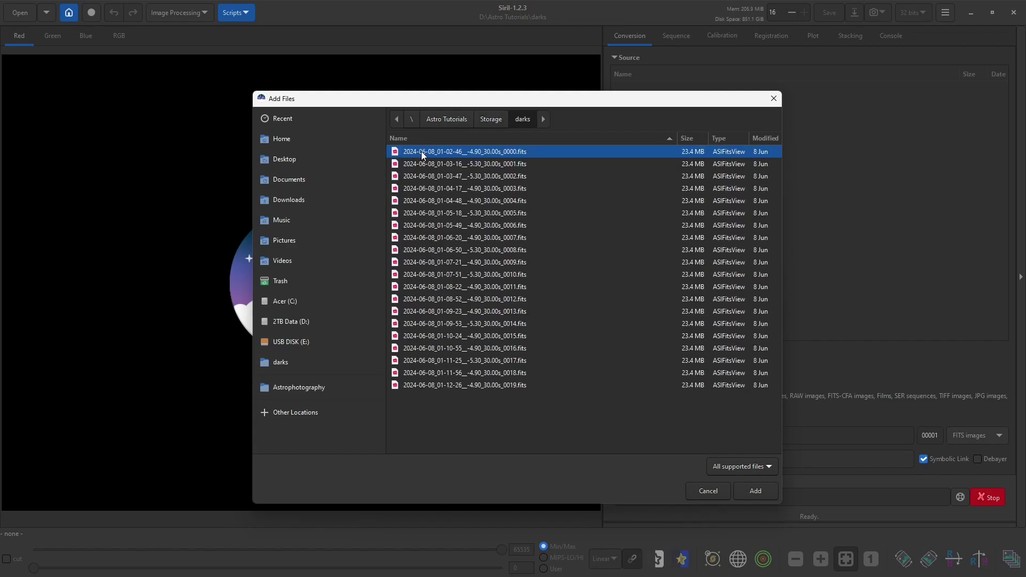
key("ctrl+a")
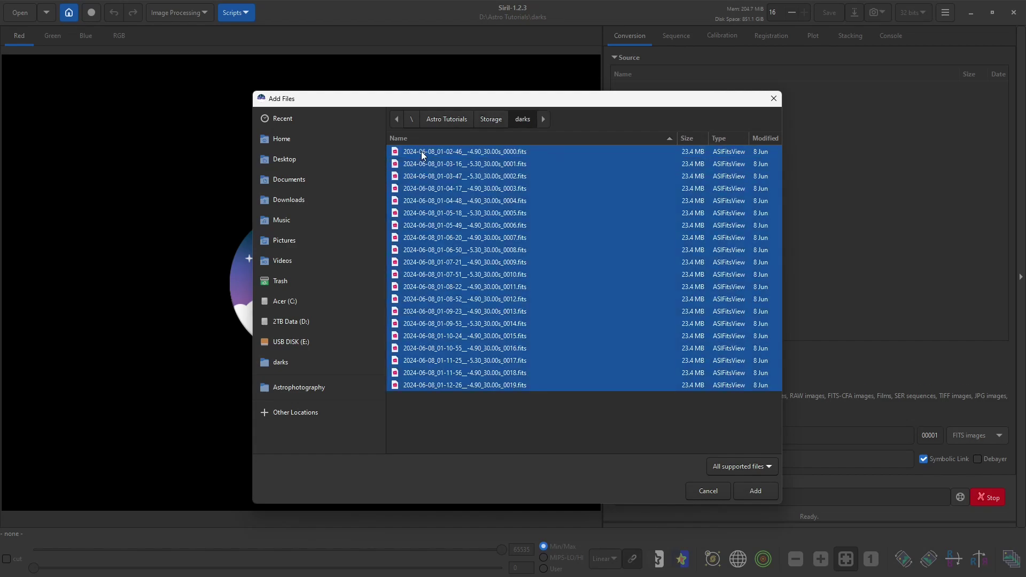
left_click(757, 489)
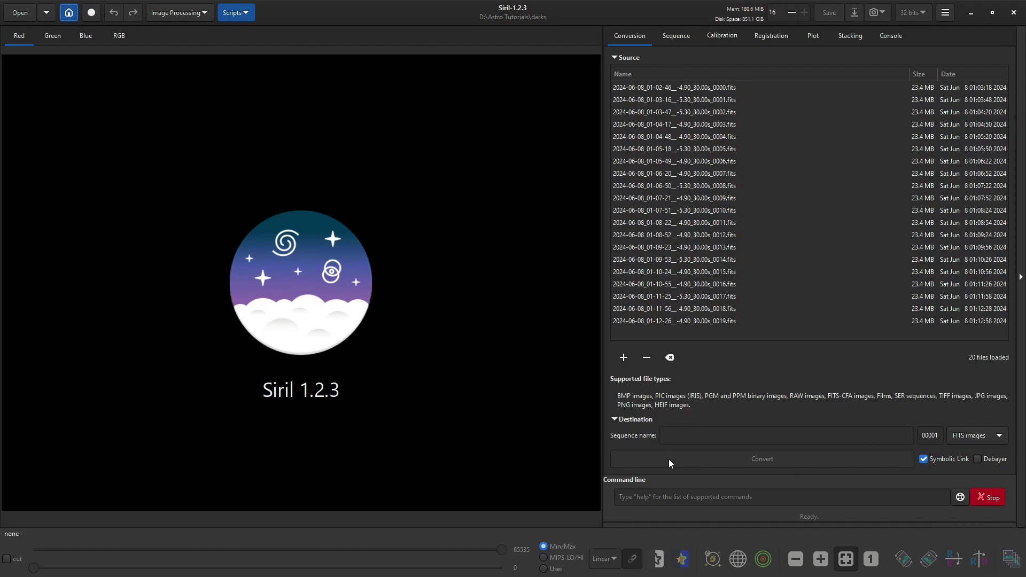
Step: Name the sequence "dark" and convert the loaded dark frames into it
left_click(677, 440)
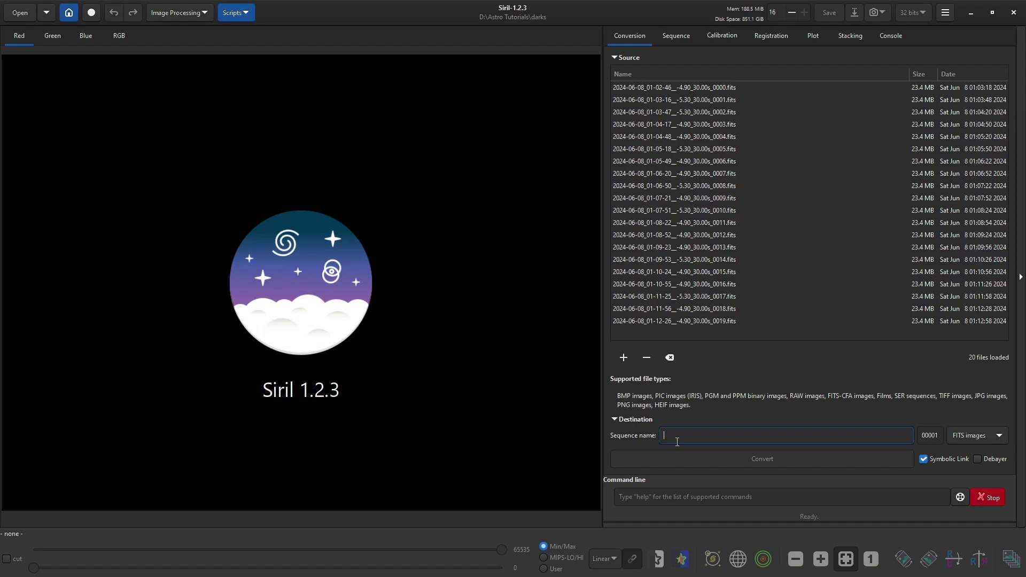
type("da")
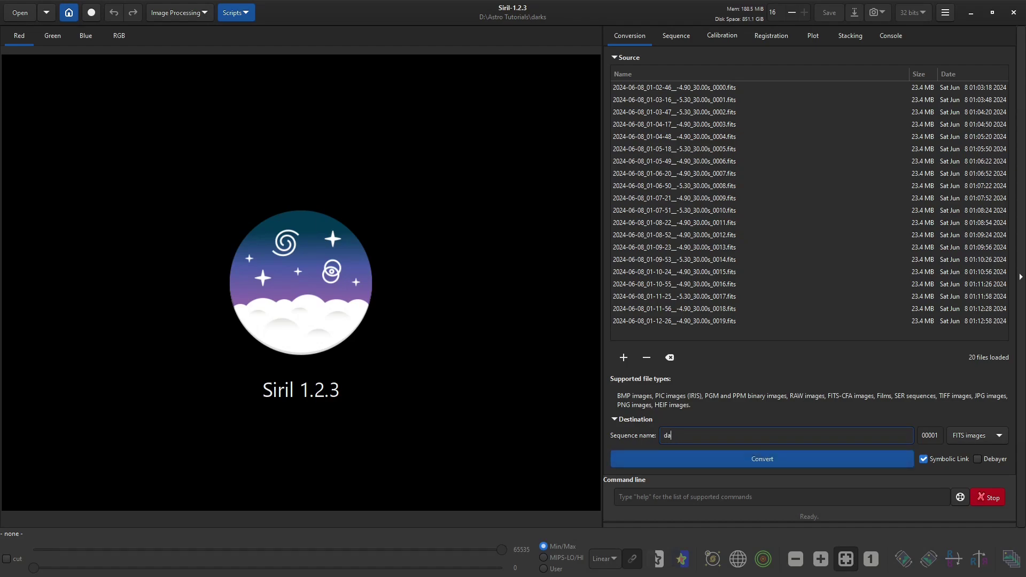
type("rk")
left_click(755, 464)
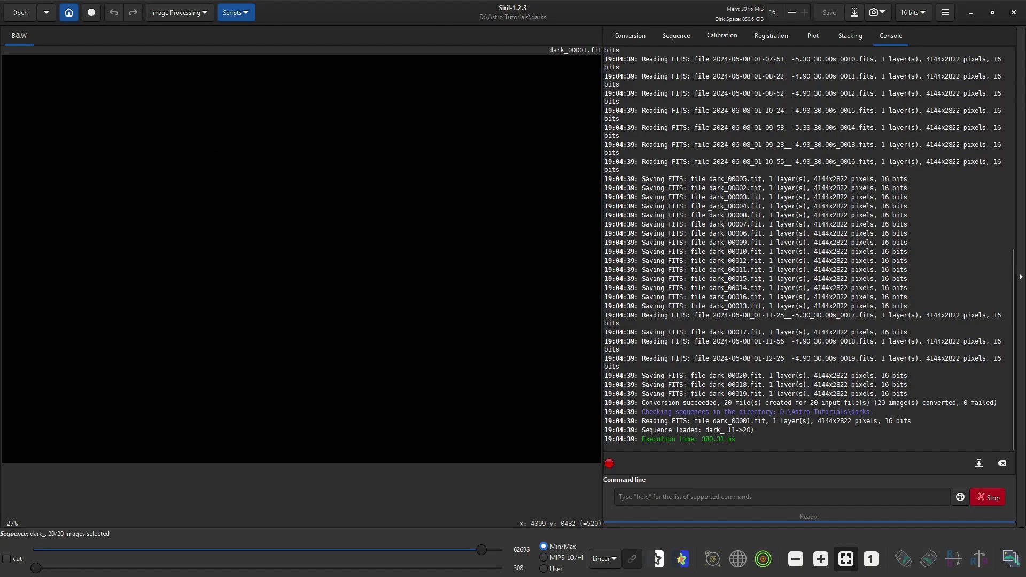
Step: Stack the dark sequence using average stacking with rejection, with weighting set to None
left_click(676, 41)
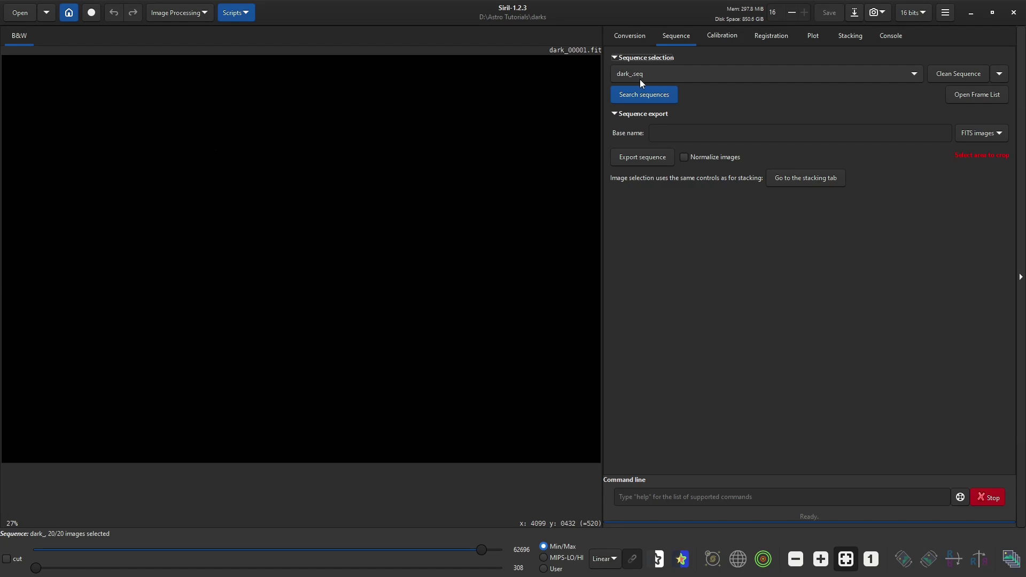
left_click(842, 40)
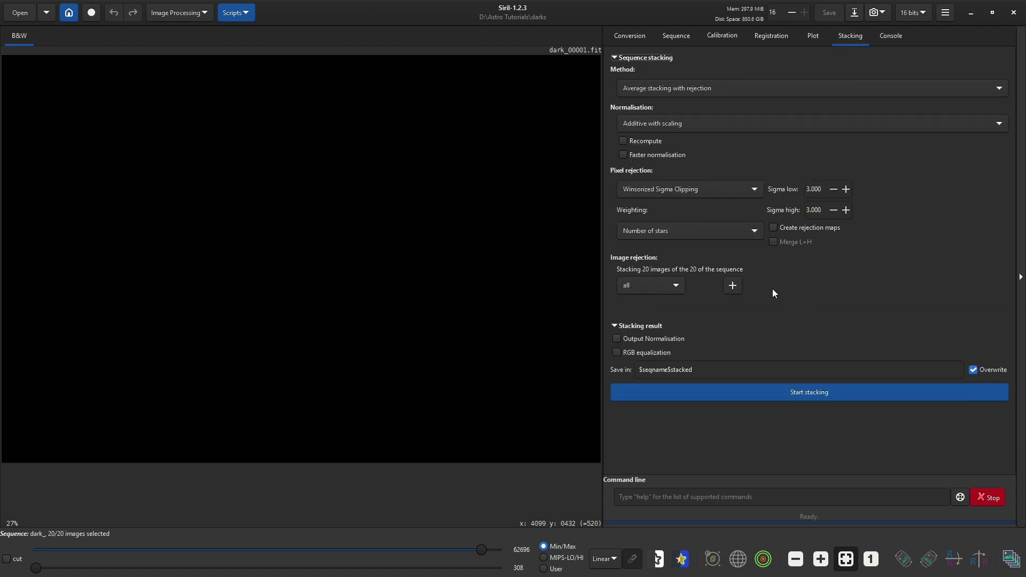
left_click(752, 231)
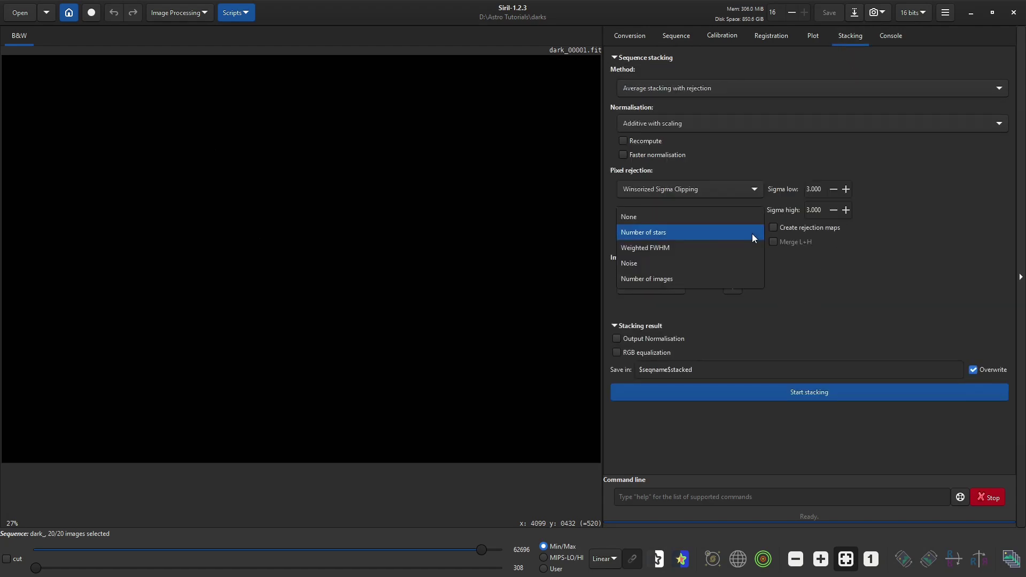
left_click(656, 218)
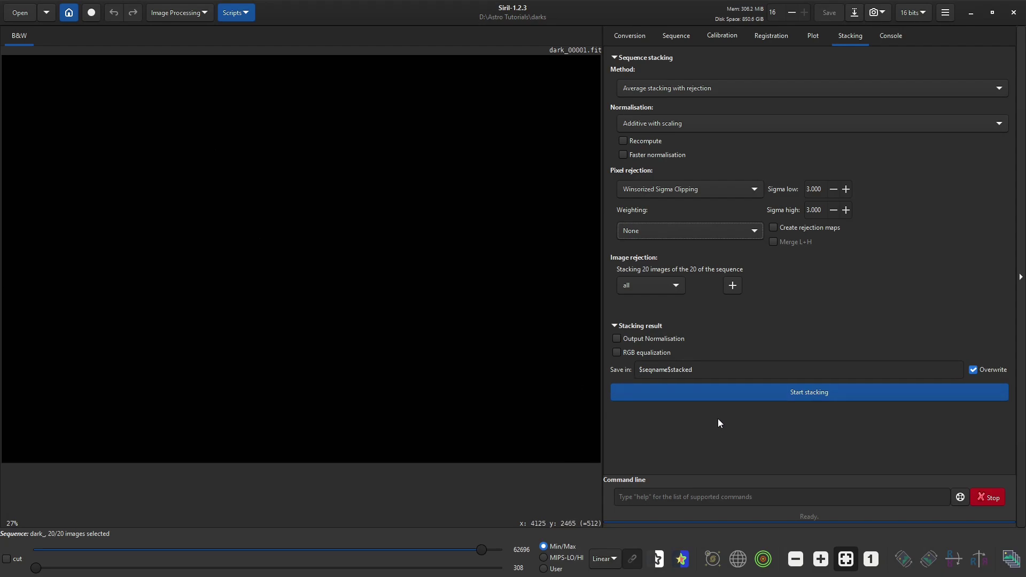
left_click(800, 396)
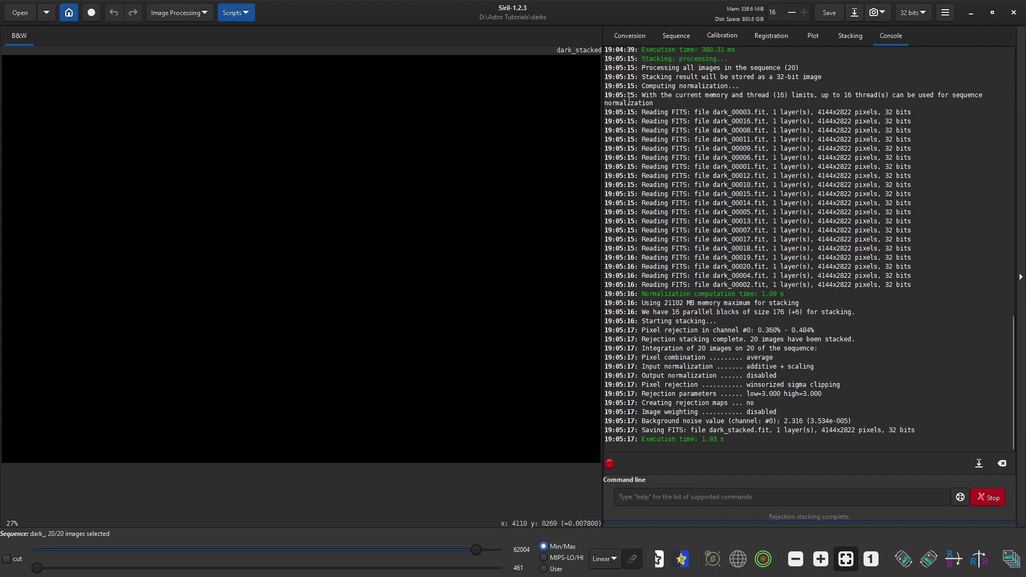
Step: Change the working directory to the darkflats folder inside Astro Tutorials
left_click(634, 36)
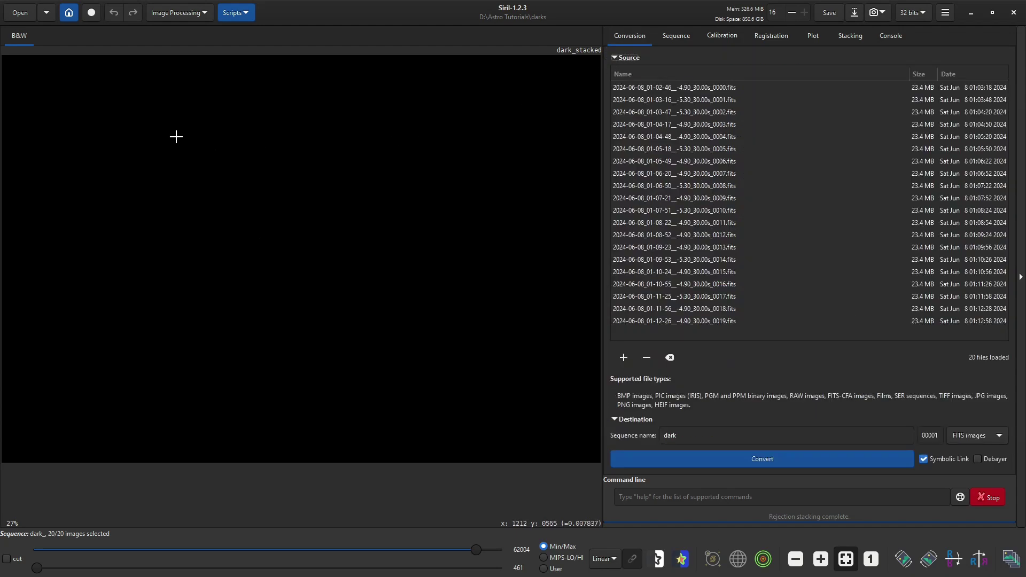
left_click(70, 14)
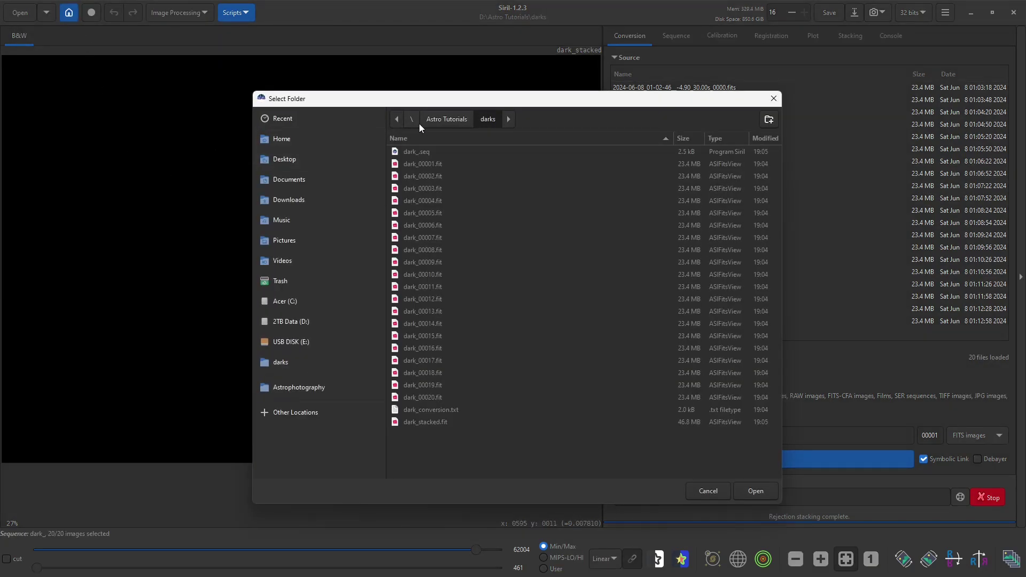
left_click(426, 119)
double_click(417, 153)
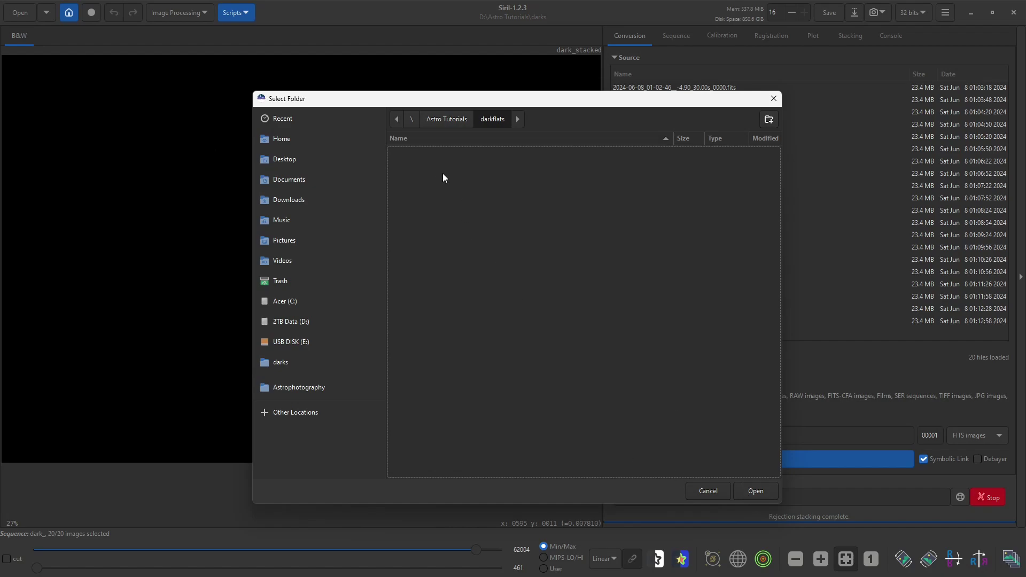
left_click(754, 491)
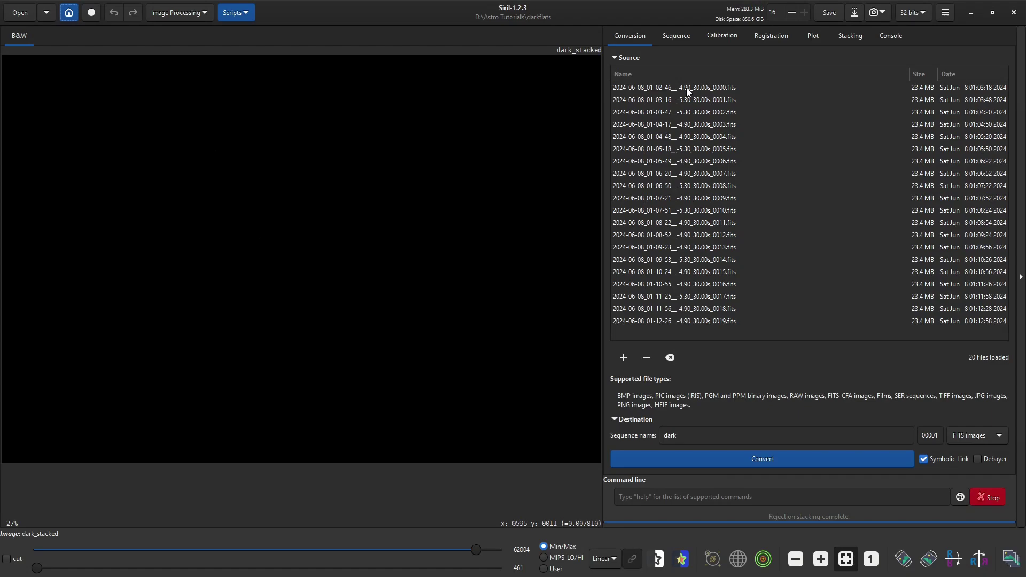
Step: Clear the conversion source list and add all dark flat FITS files from the Storage dark_flats folder in Astro Tutorials
left_click(670, 358)
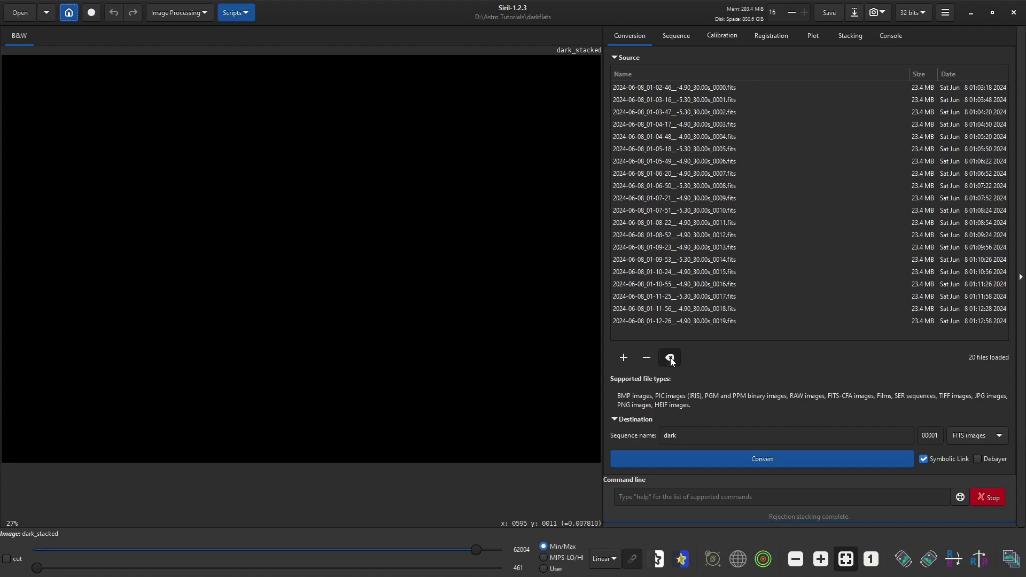
left_click(623, 358)
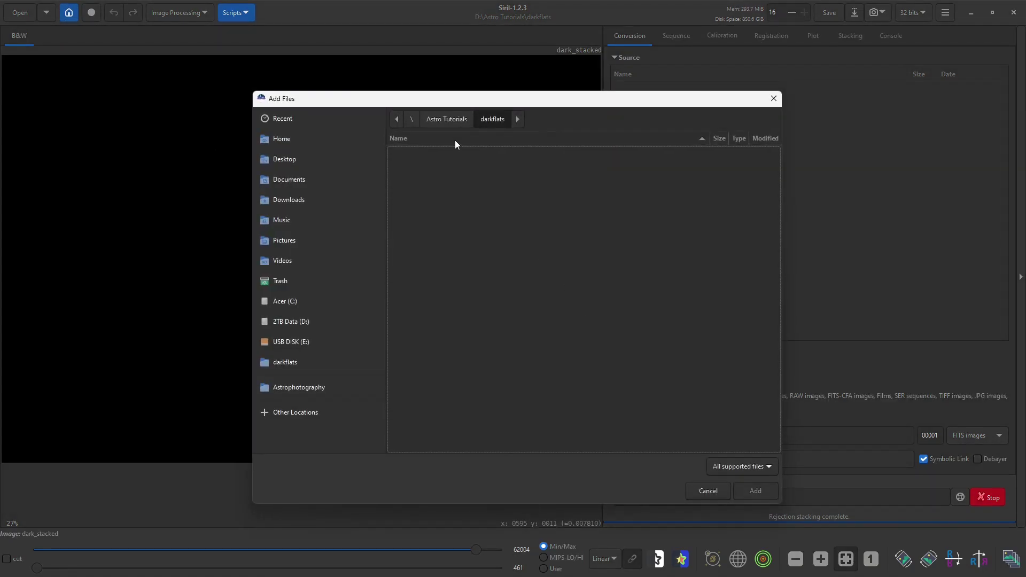
left_click(443, 119)
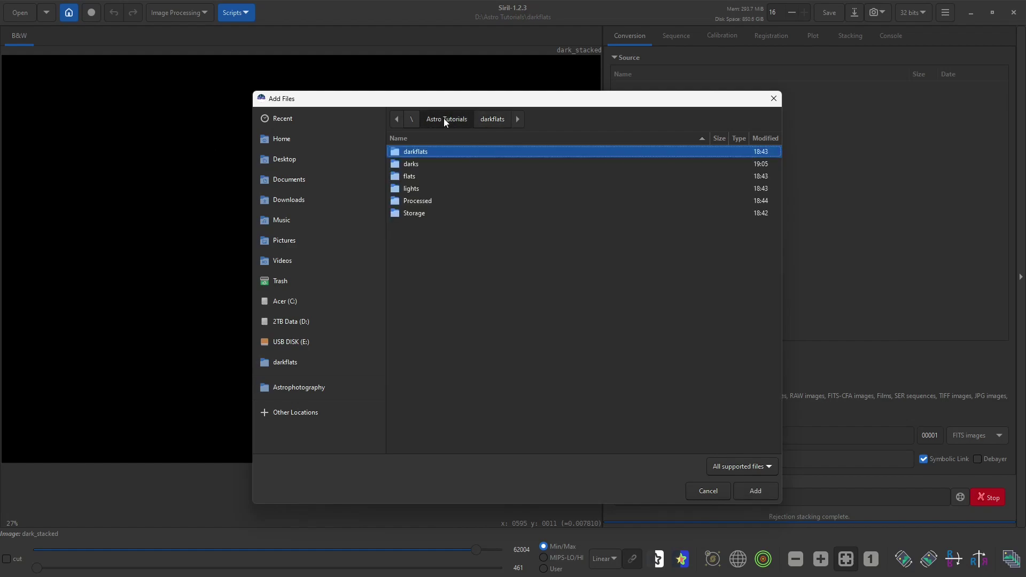
double_click(428, 214)
double_click(425, 156)
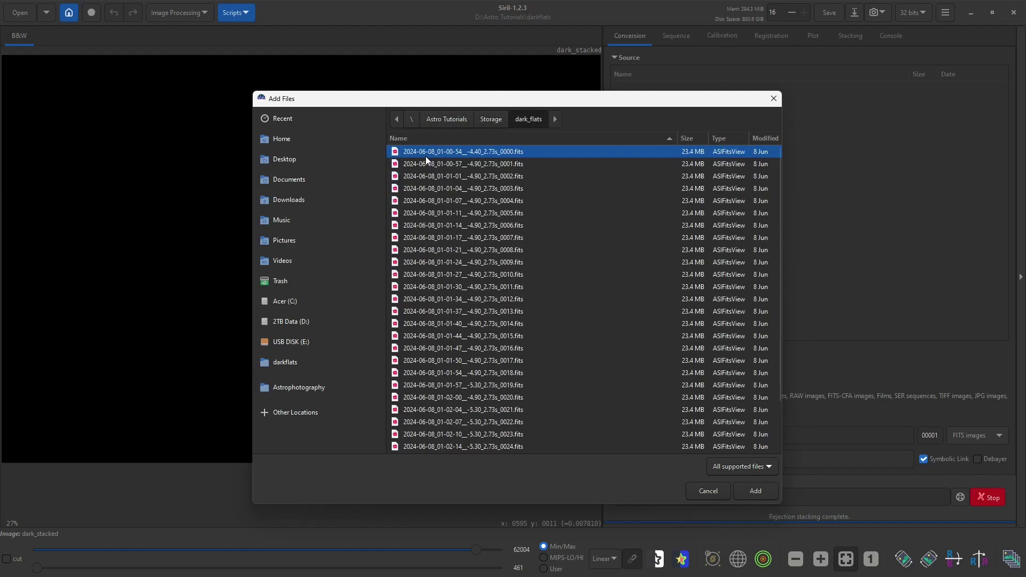
key("ctrl+a")
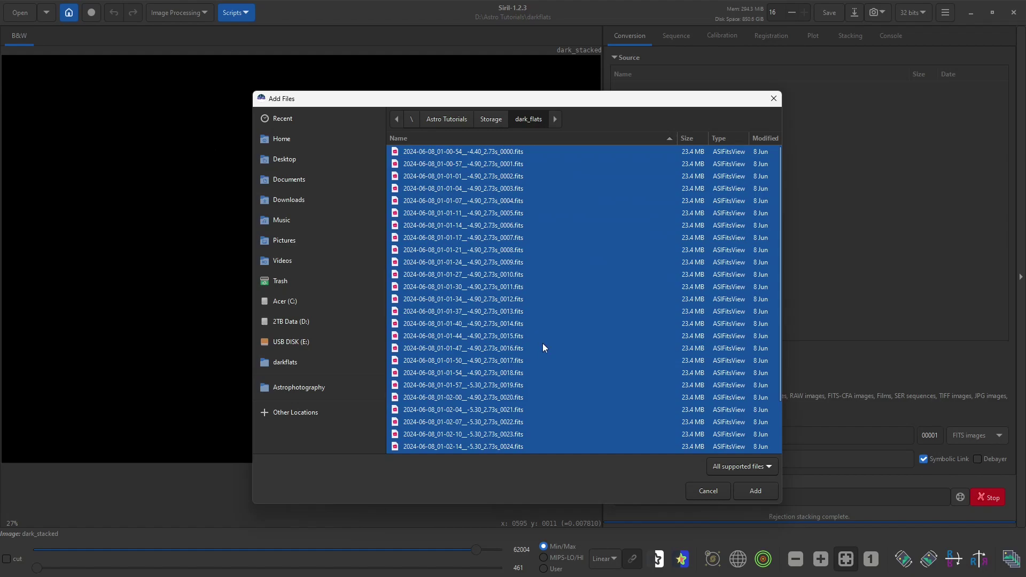
left_click(746, 490)
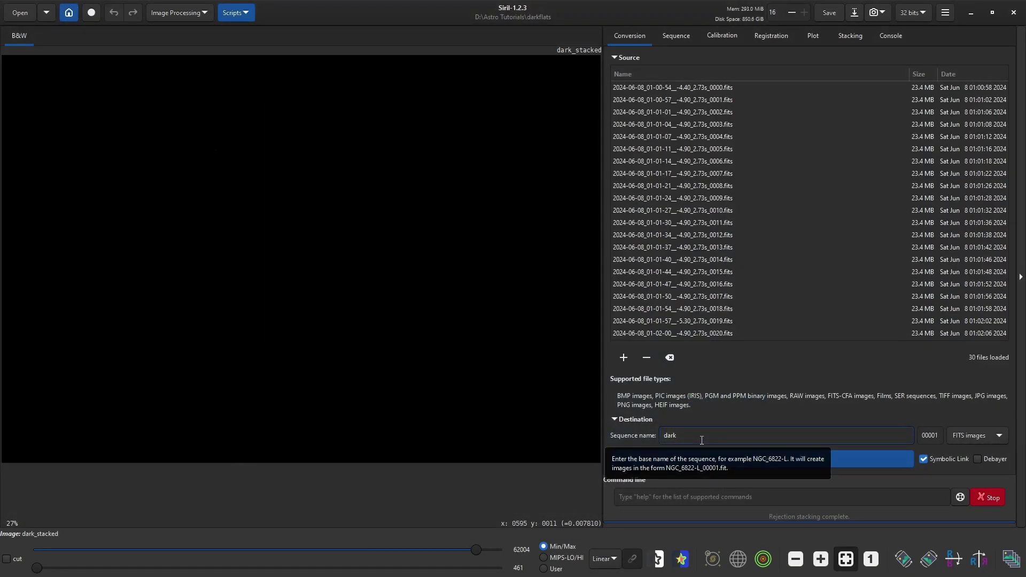
Step: Convert the loaded dark flats into a sequence named "dark_flat" and stack it using average stacking with rejection
type("_flat")
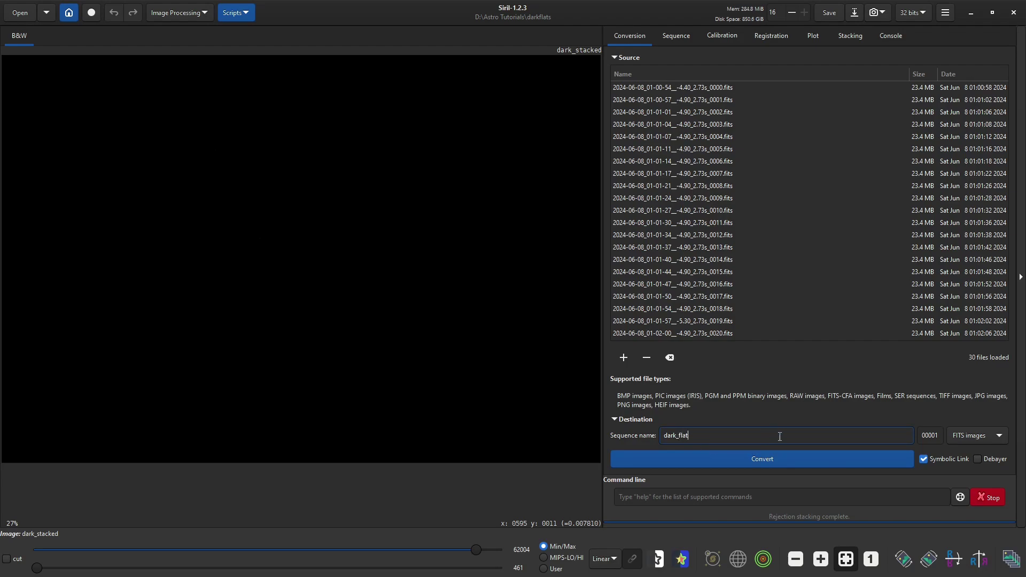
left_click(761, 460)
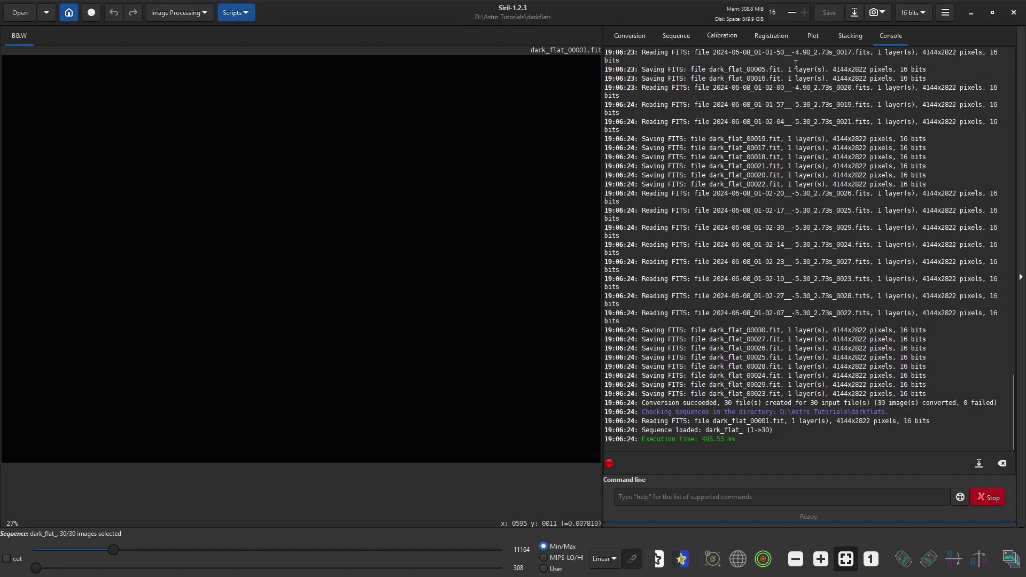
left_click(851, 36)
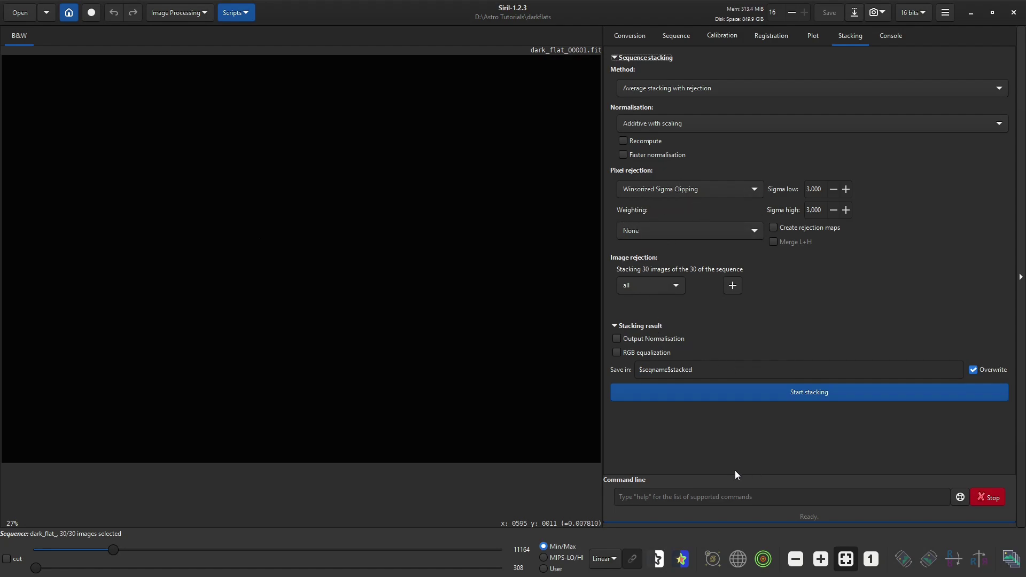
left_click(811, 394)
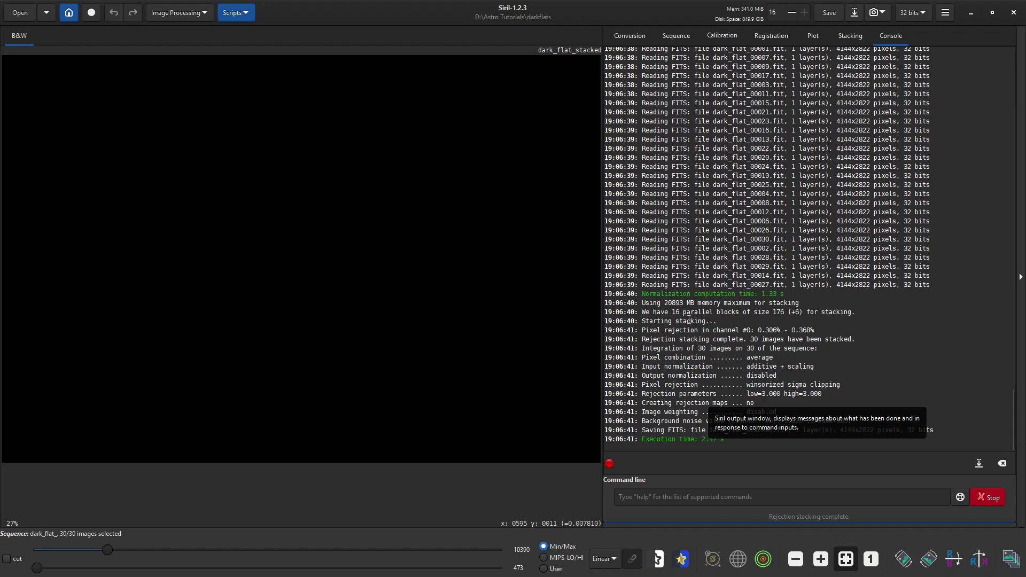
Step: Change the working directory to the flats folder inside Astro Tutorials
left_click(69, 13)
left_click(454, 121)
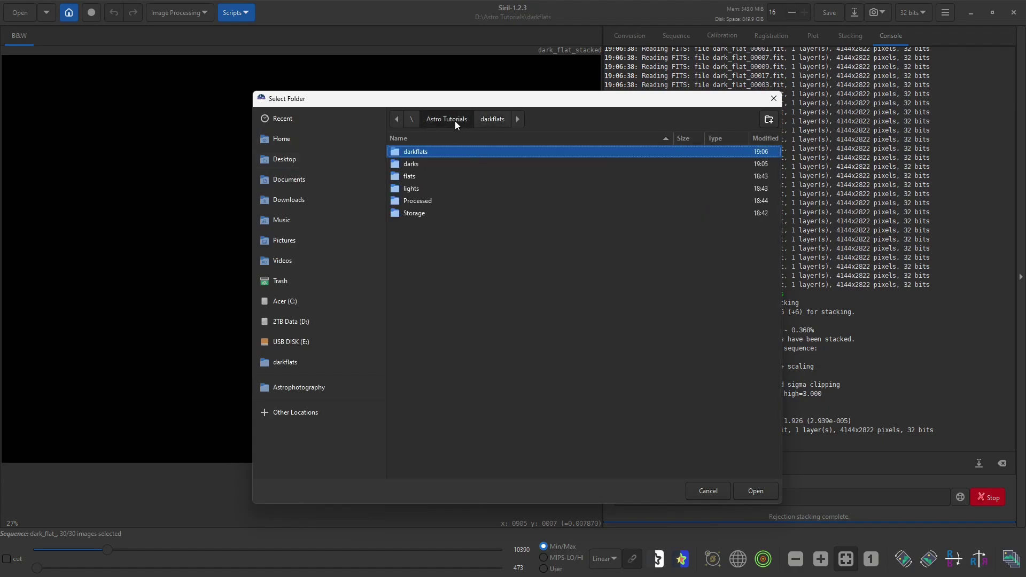
double_click(412, 175)
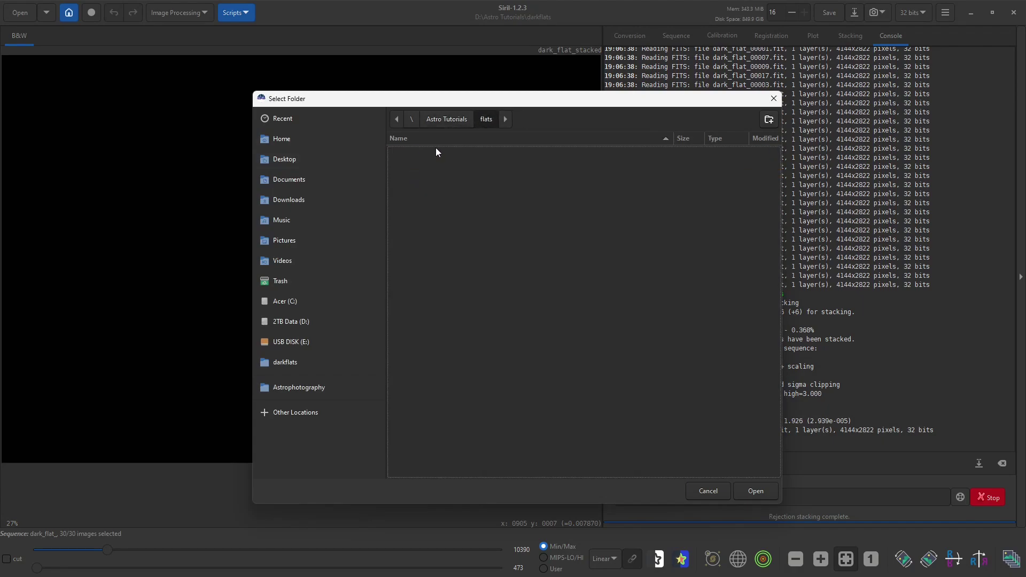
left_click(755, 491)
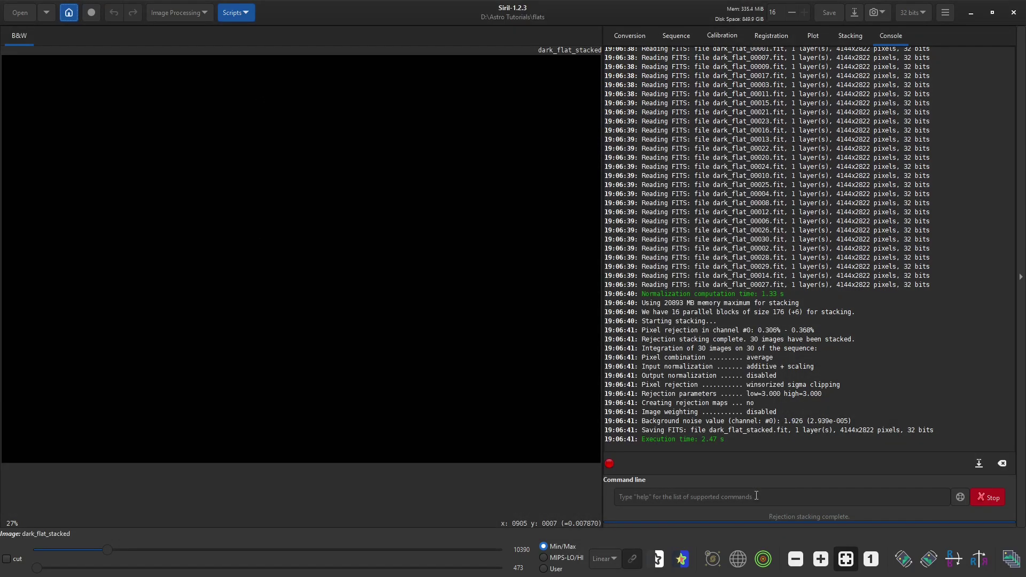
Step: Replace the files in the conversion source list with all flat FITS files from the Storage flats folder in Astro Tutorials
left_click(623, 39)
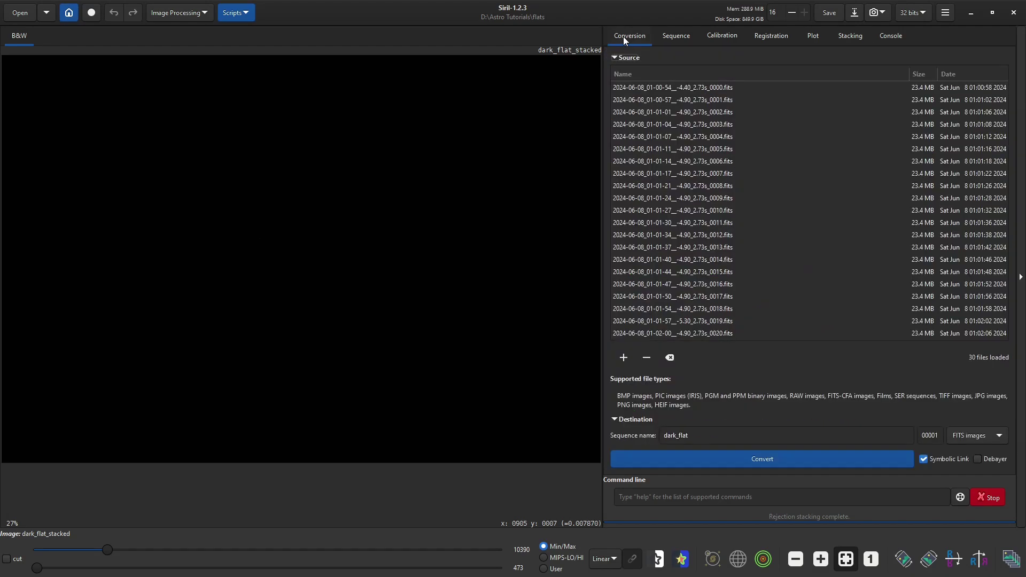
left_click(671, 359)
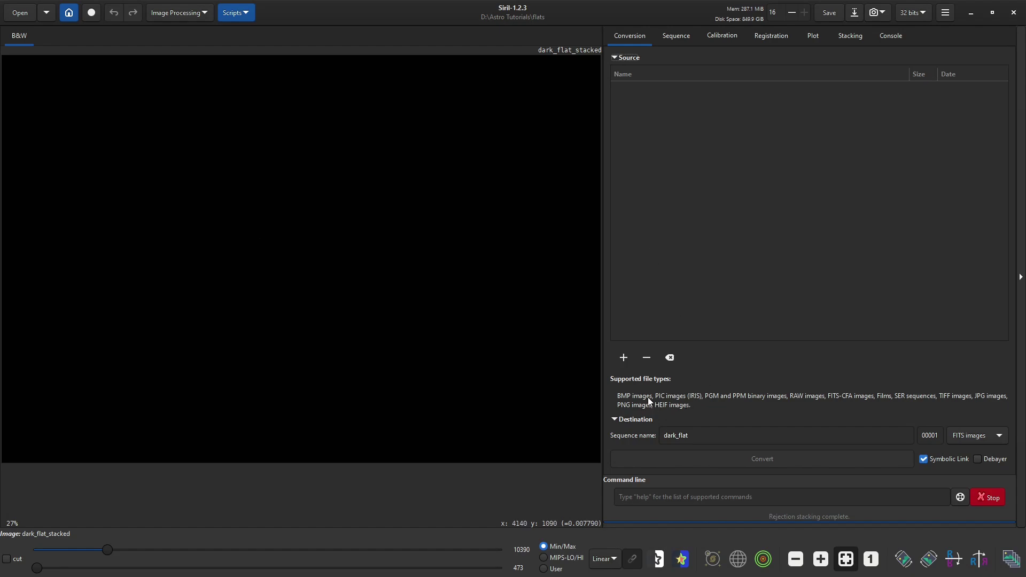
left_click(623, 358)
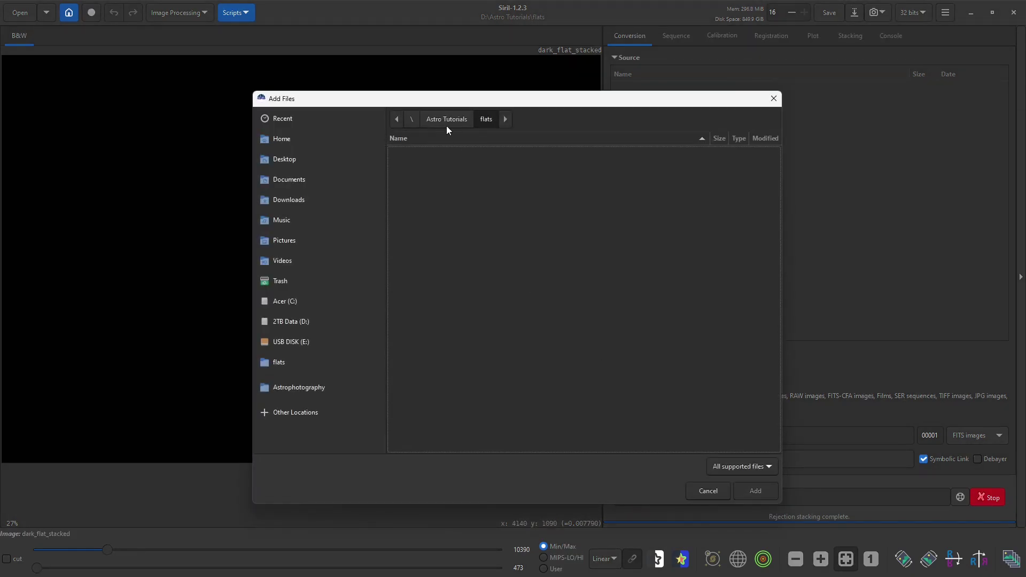
left_click(447, 119)
double_click(422, 212)
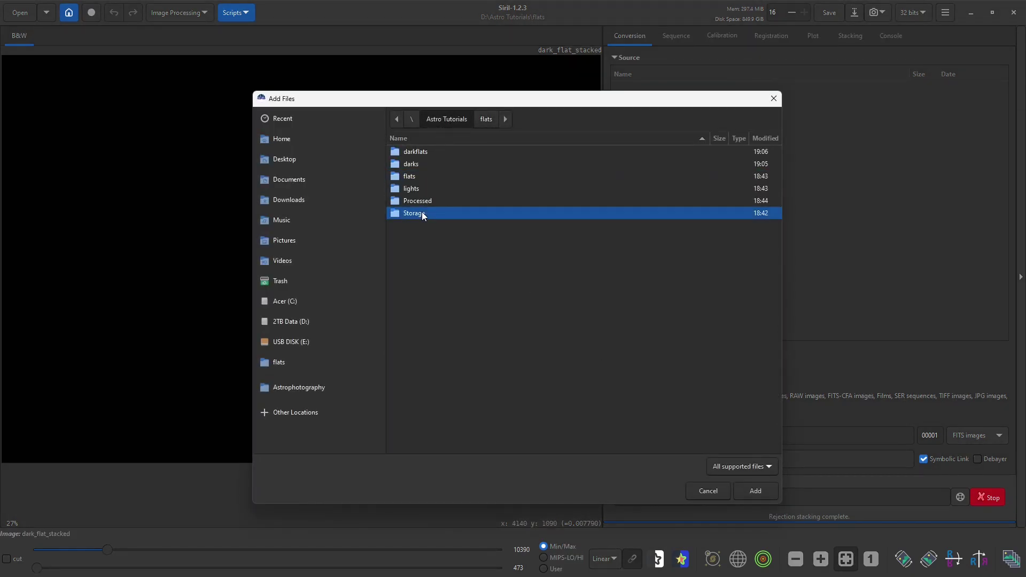
double_click(407, 175)
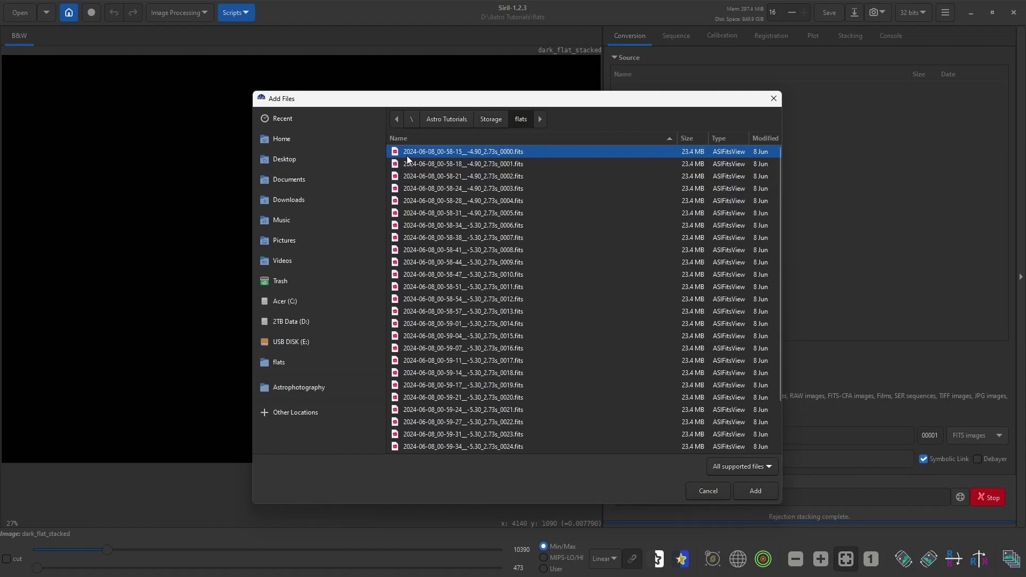
key("ctrl+a")
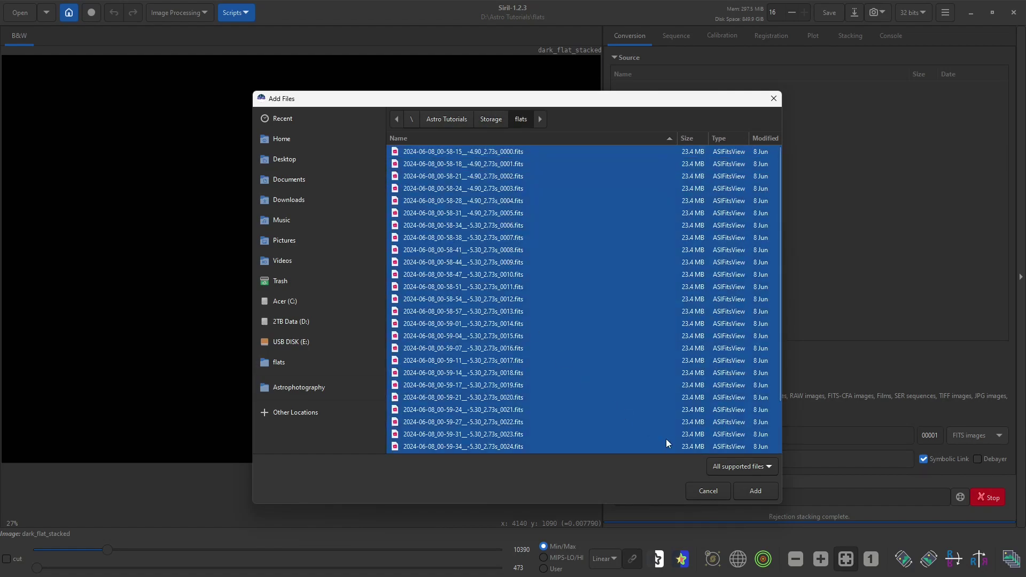
left_click(754, 491)
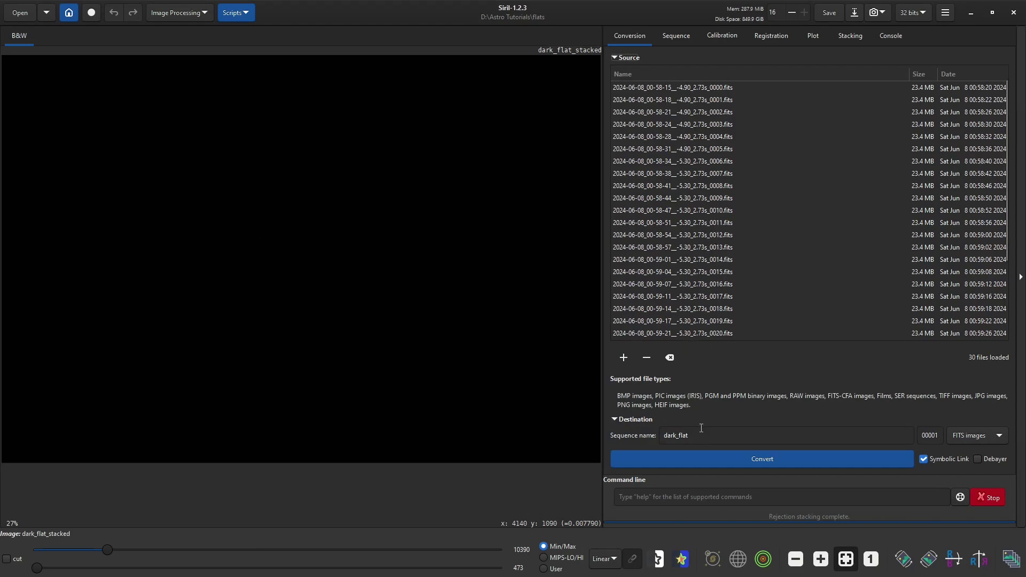
Step: Name the sequence "flat" and convert the loaded flat frames into it
left_click_drag(698, 436, 629, 432)
type("flat")
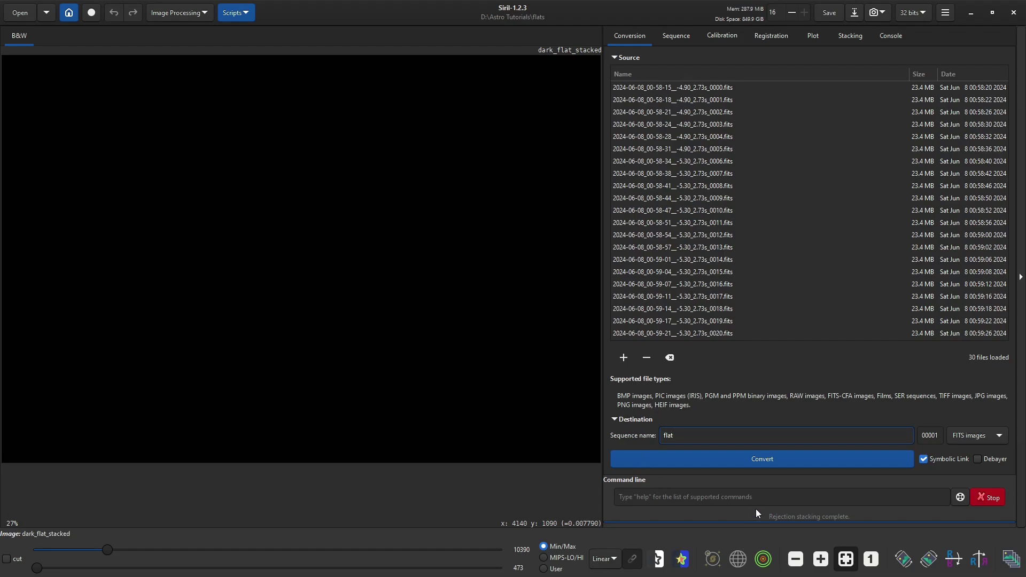
left_click(760, 459)
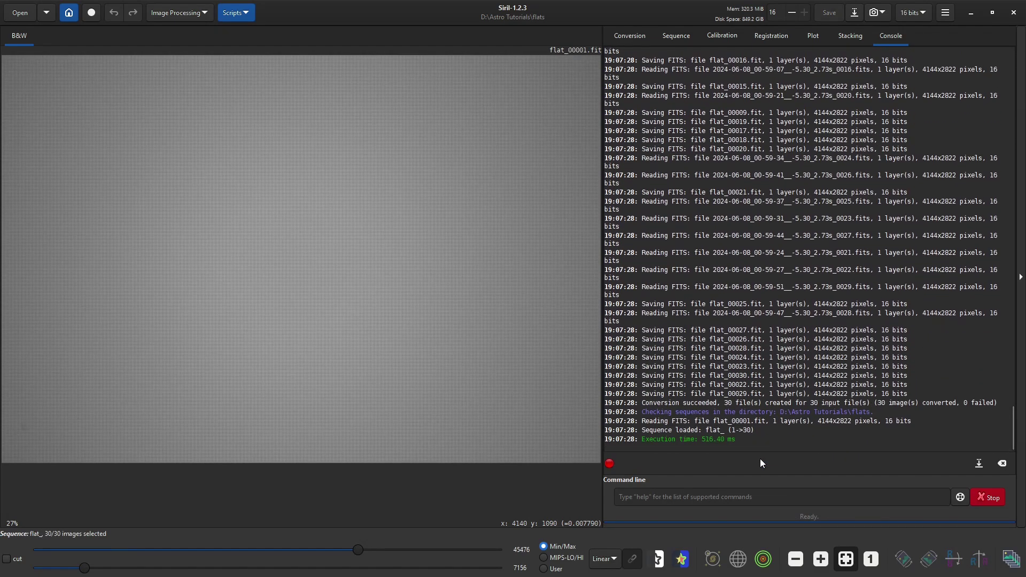
Step: Enable bias calibration for the flat sequence, using dark_flat_stacked.fit from the darkflats folder as the bias master
left_click(671, 37)
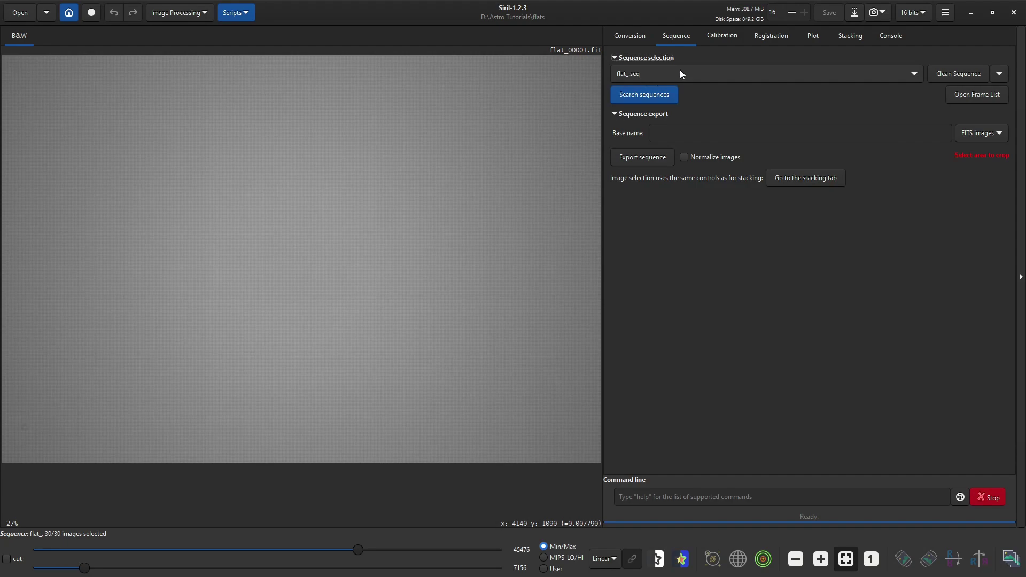
left_click(719, 38)
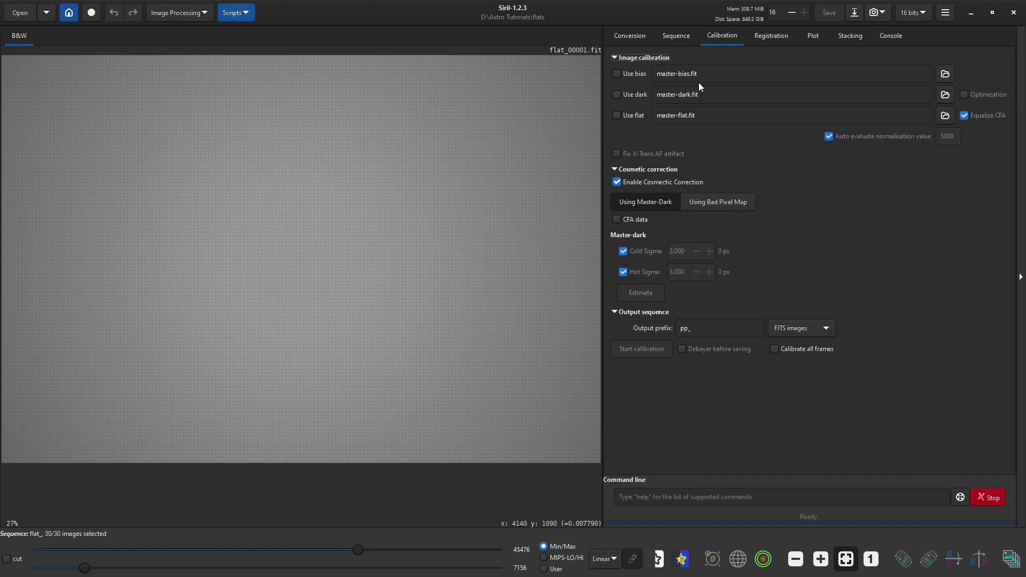
left_click(617, 75)
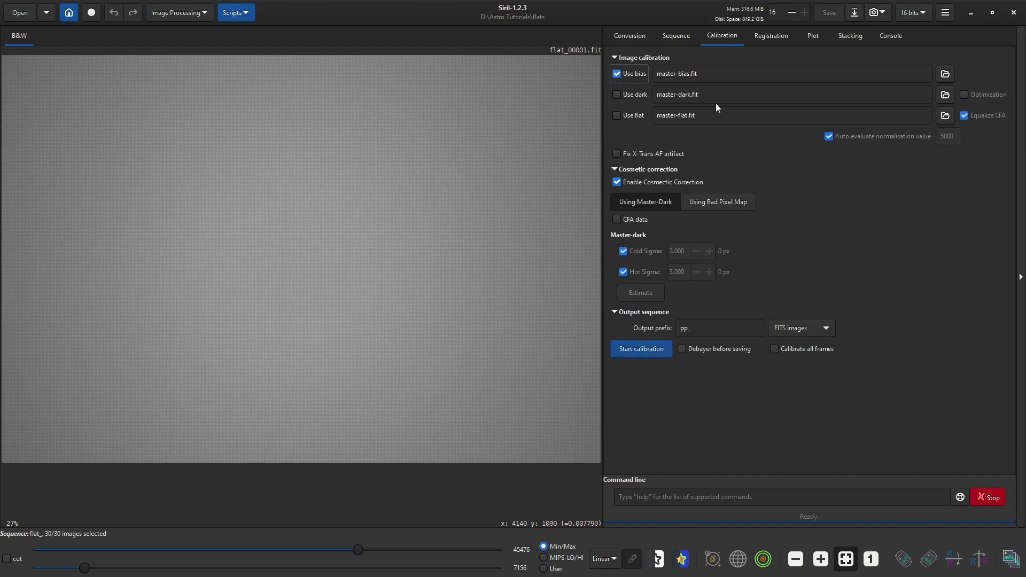
left_click(946, 75)
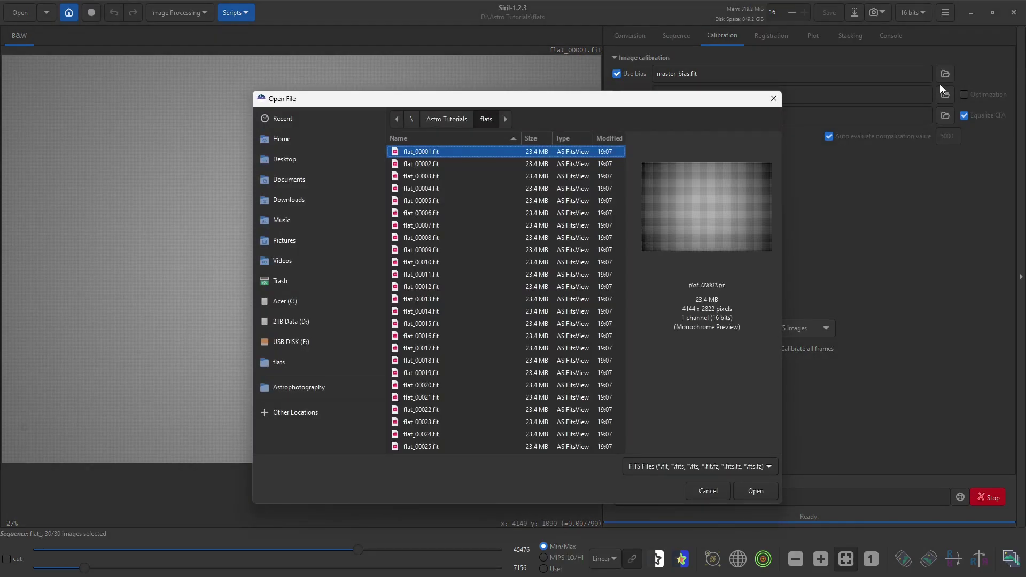
left_click(461, 120)
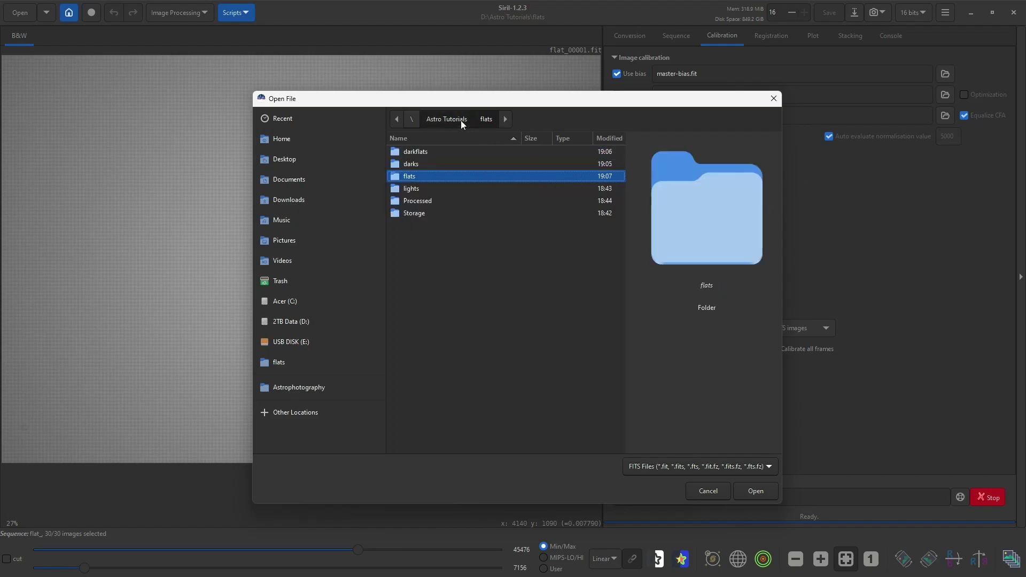
double_click(421, 153)
scroll(496, 217, "down", 3)
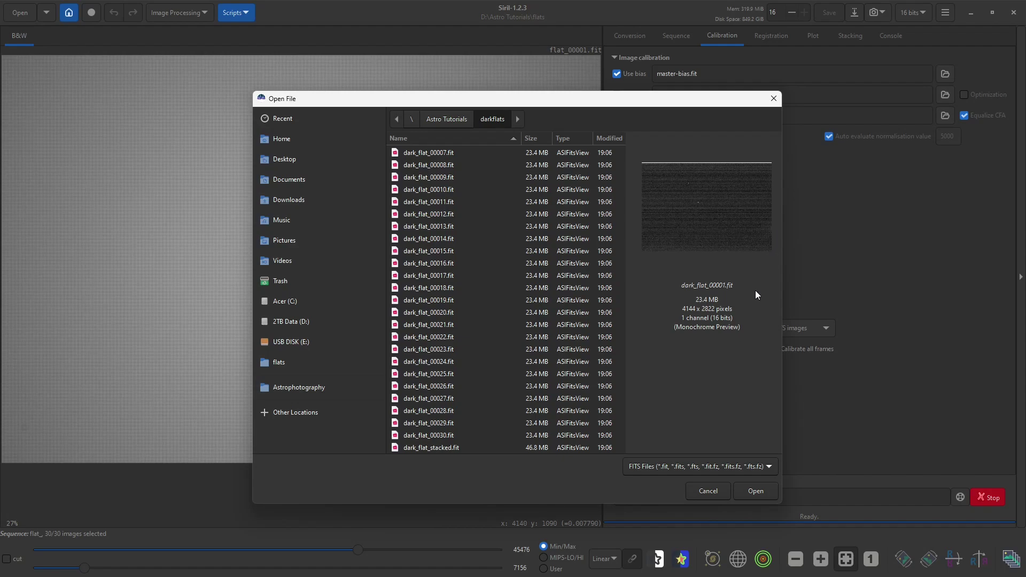
left_click(414, 449)
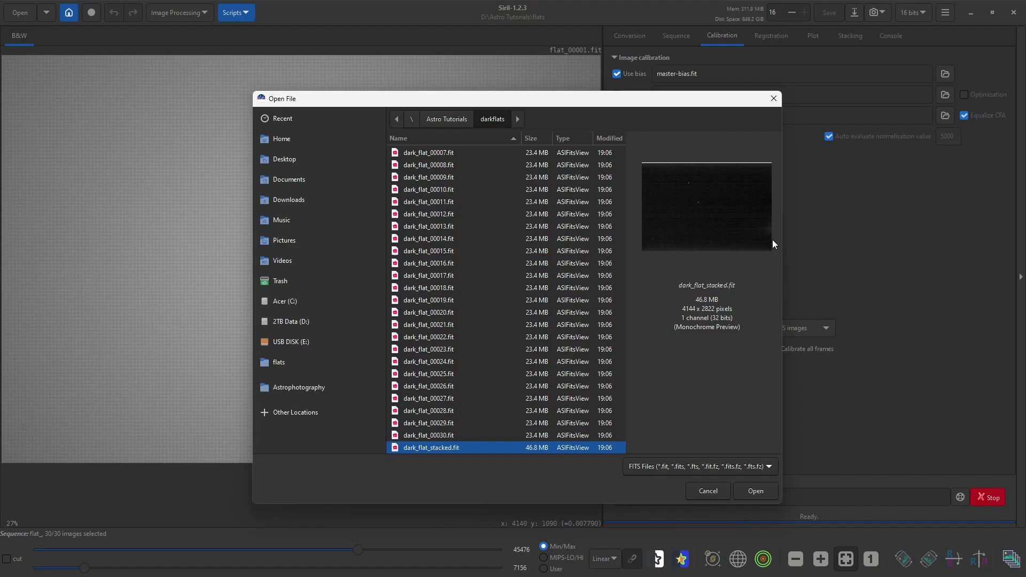
left_click(754, 492)
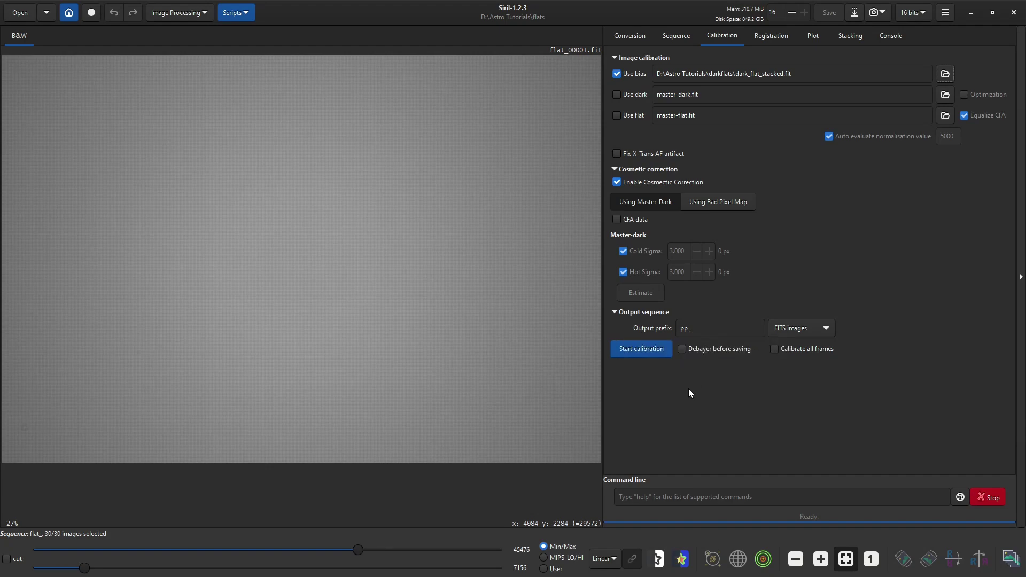
Step: Calibrate the flat sequence with the output prefix pp_ and stack the calibrated flats using average stacking with rejection
left_click(650, 348)
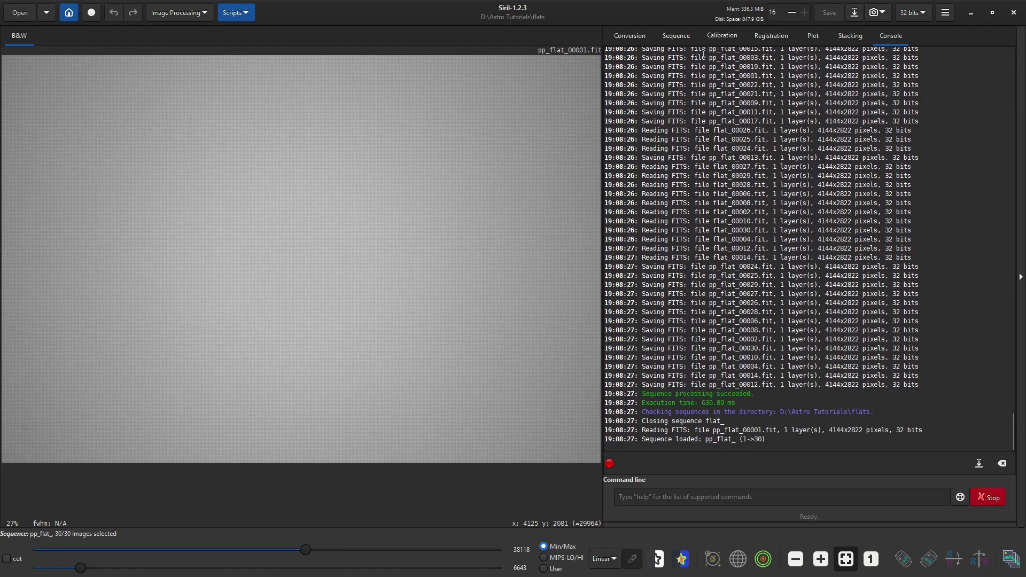
left_click(847, 37)
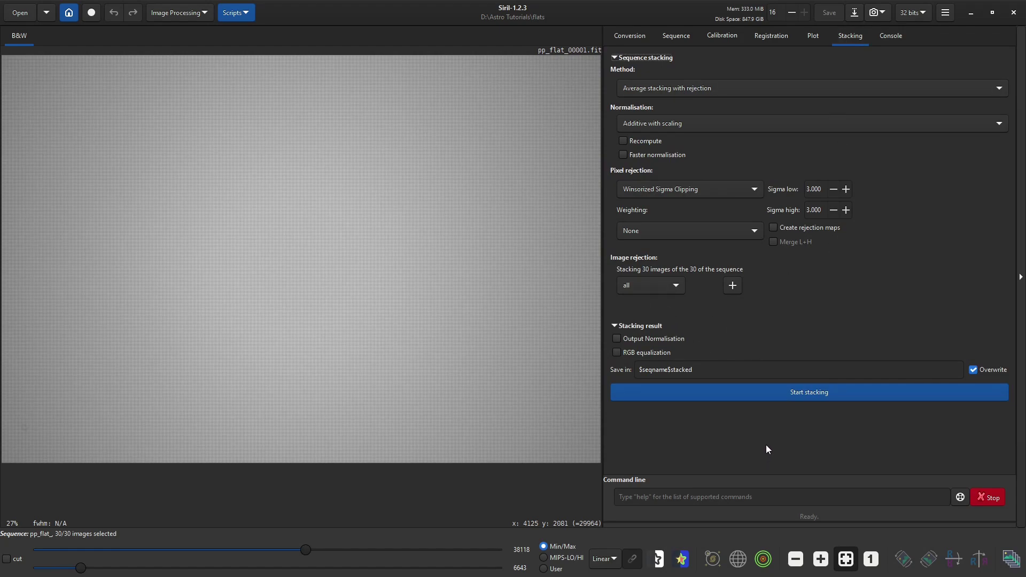
left_click(810, 395)
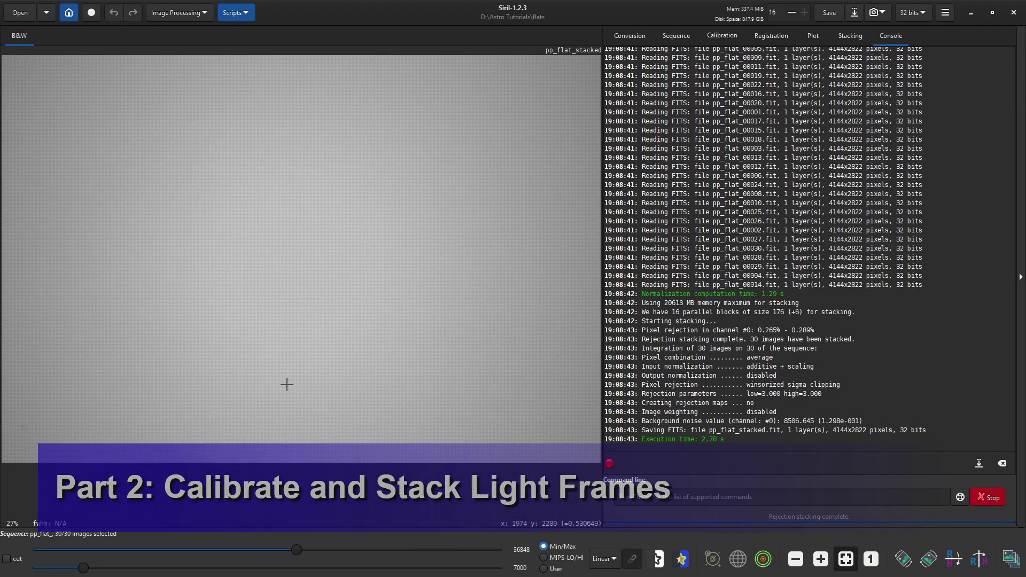
Step: Set the working directory to the lights folder in Astro Tutorials
left_click(69, 13)
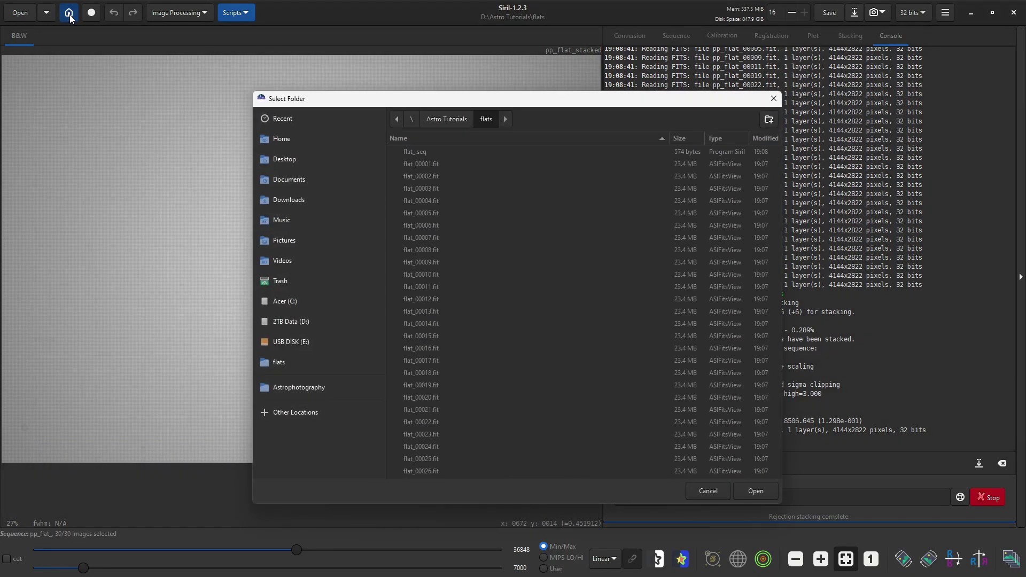
left_click(445, 122)
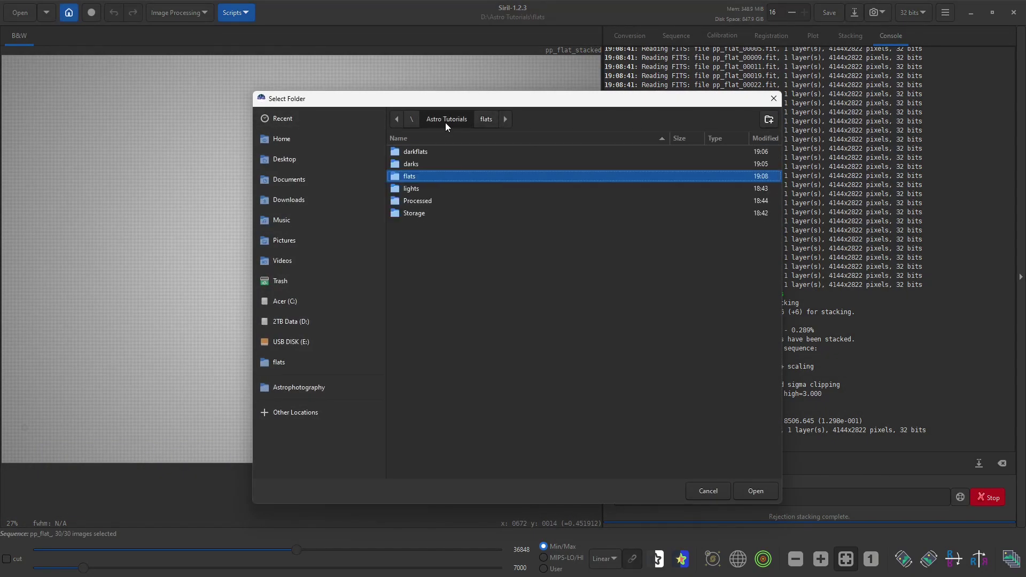
double_click(412, 190)
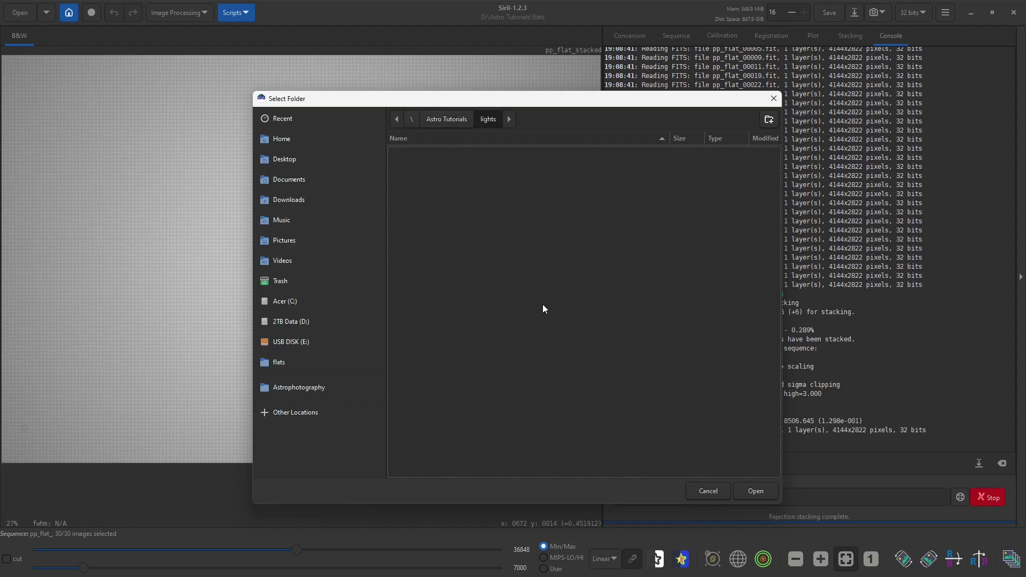
left_click(754, 492)
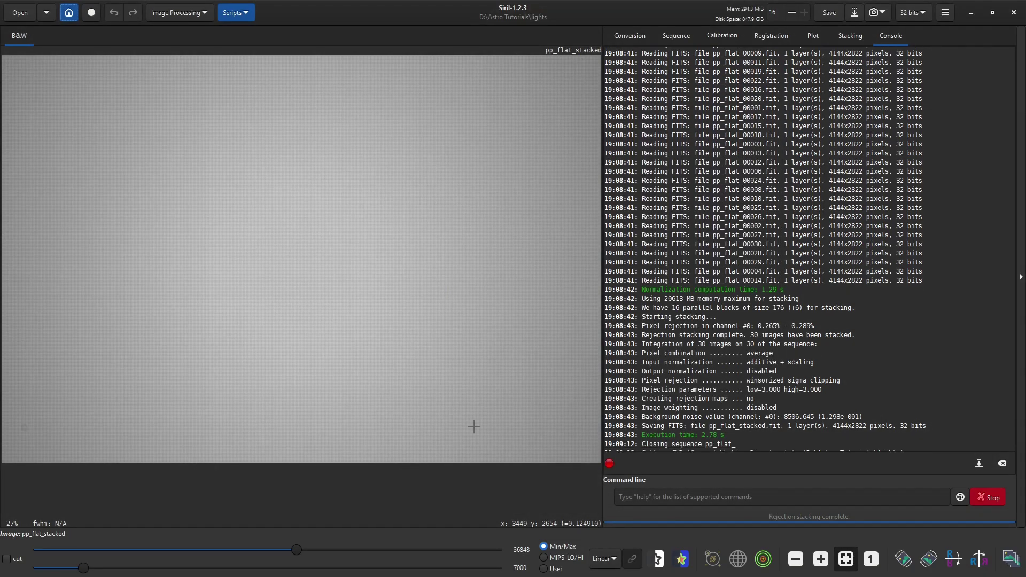
Step: Replace the files in the conversion source list with all light FITS files from the Storage lights folder in Astro Tutorials
left_click(616, 37)
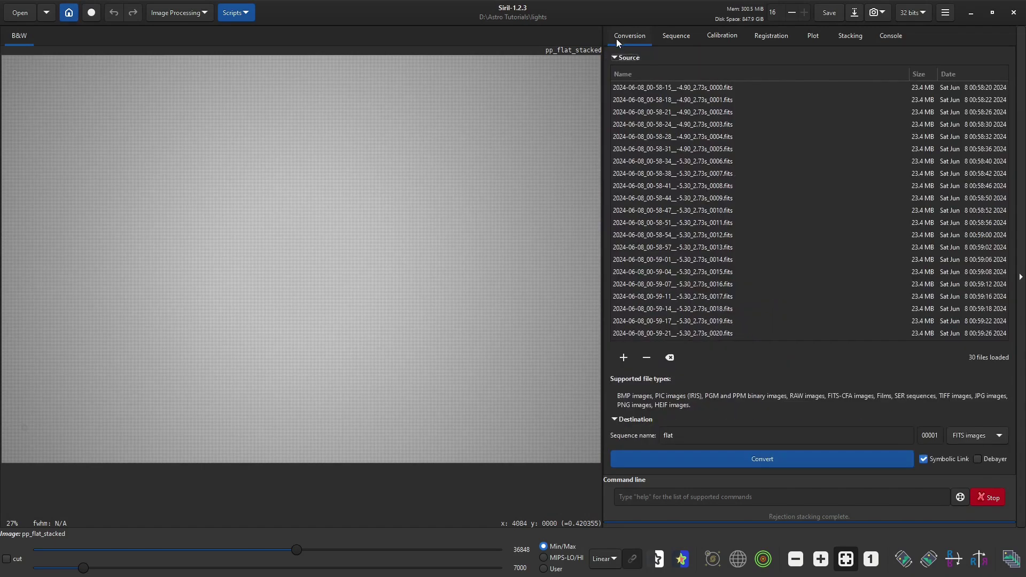
left_click(671, 358)
left_click(625, 357)
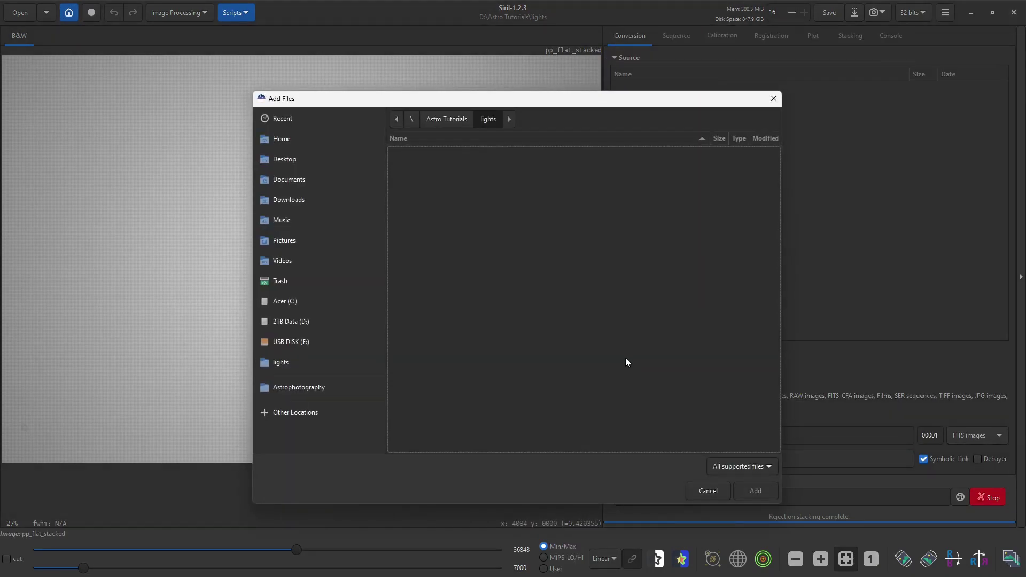
left_click(456, 119)
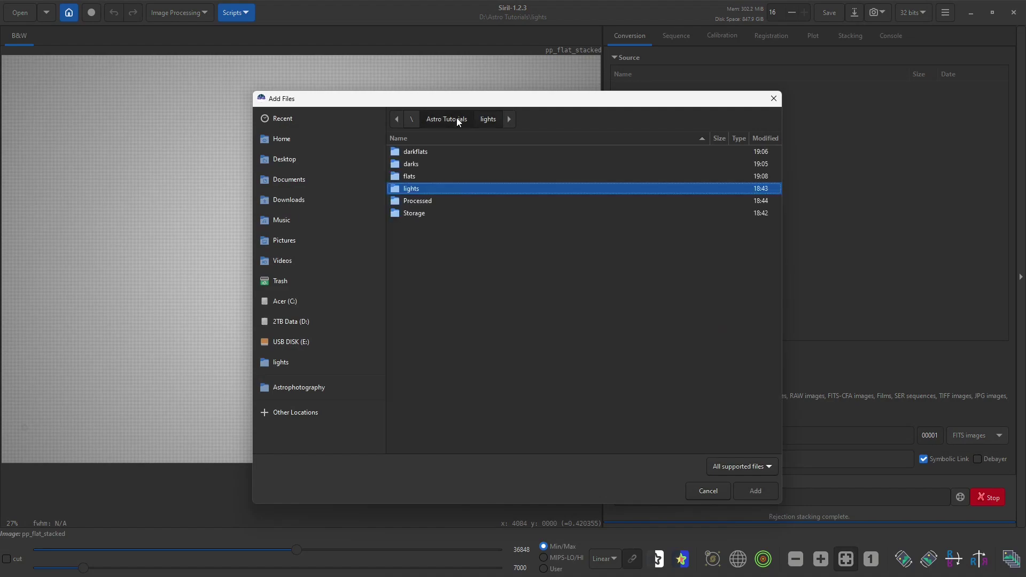
double_click(421, 213)
left_click(415, 190)
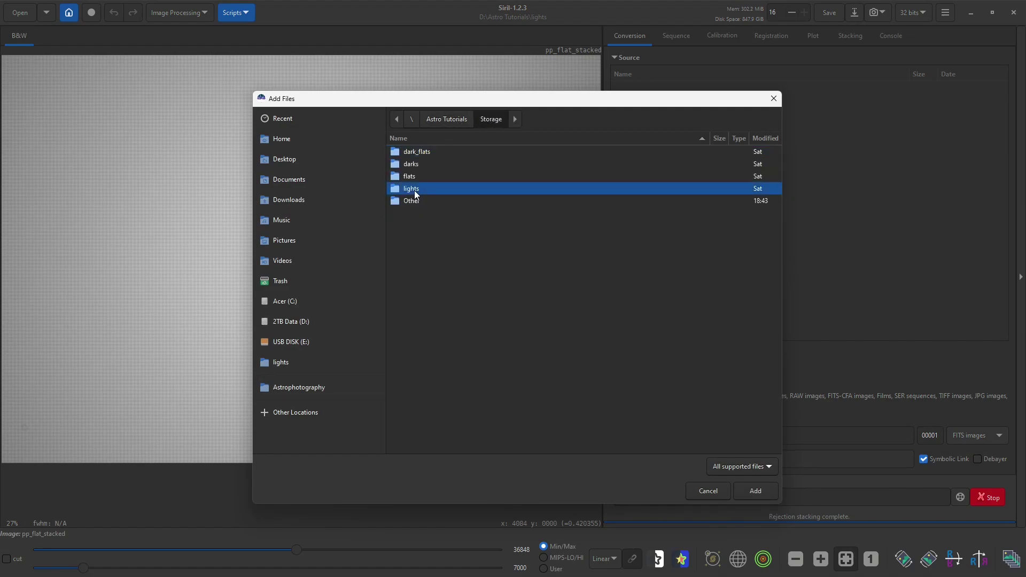
double_click(414, 190)
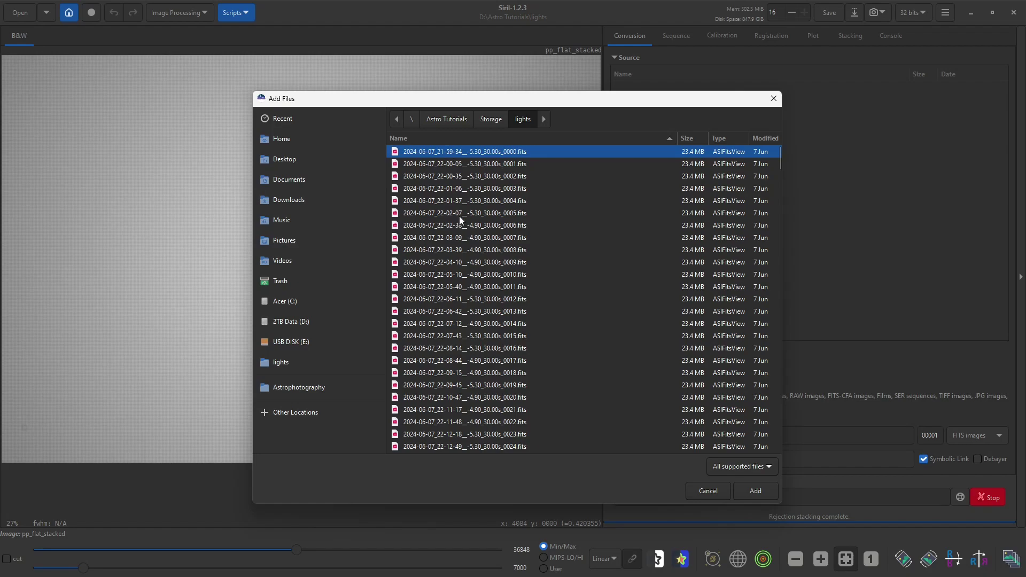
key("ctrl+a")
left_click(755, 491)
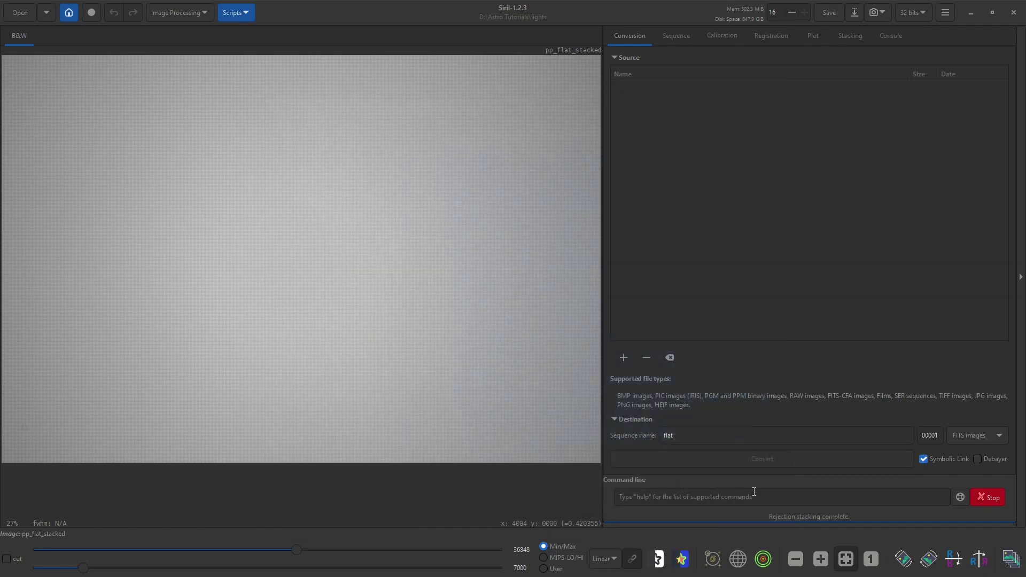
Step: Name the sequence "light" and convert the loaded light frames into it
left_click_drag(694, 438, 651, 434)
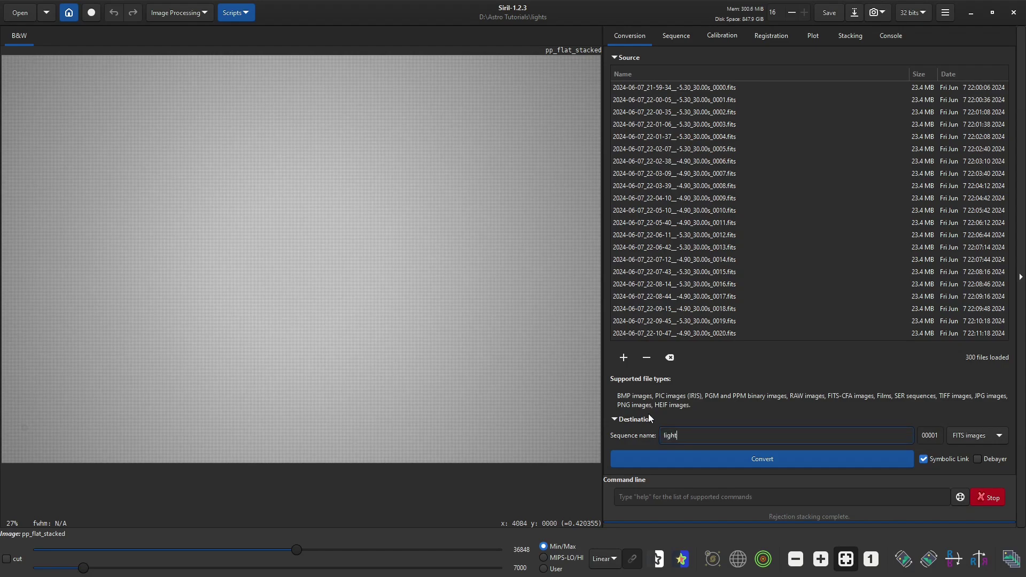
type("light")
left_click(740, 458)
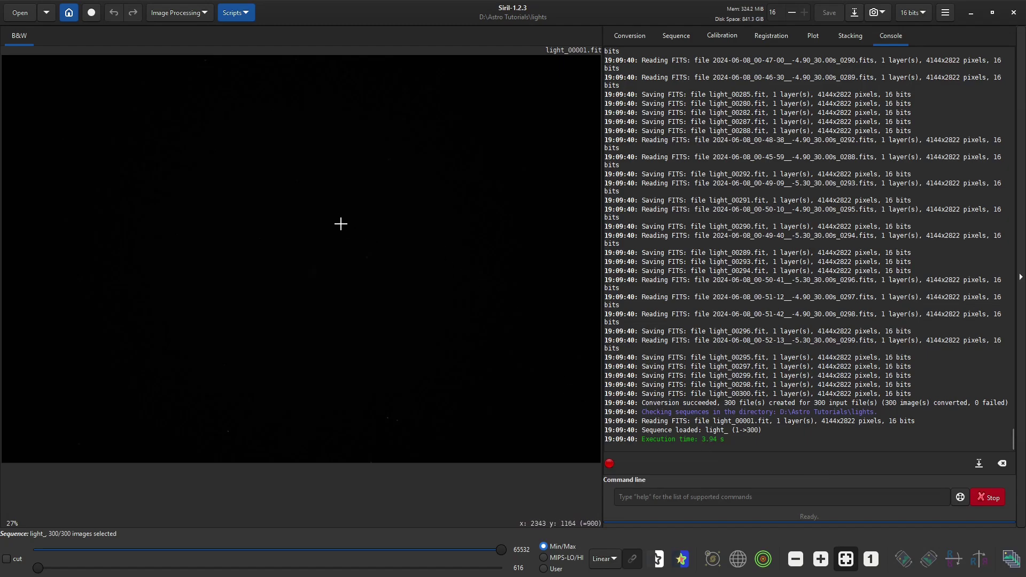
Step: Disable bias calibration and enable dark and flat calibration for the light sequence
left_click(670, 39)
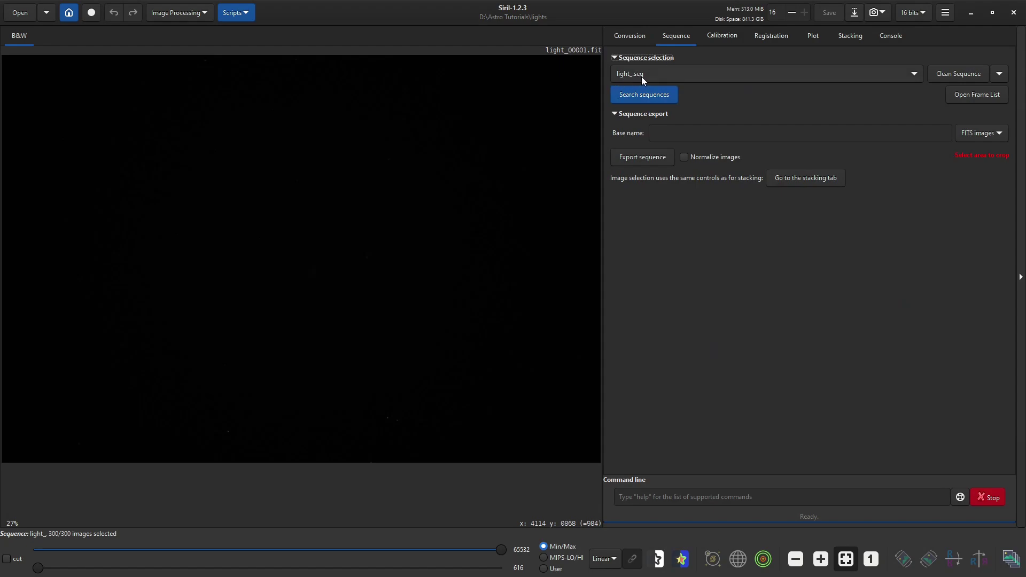
left_click(727, 37)
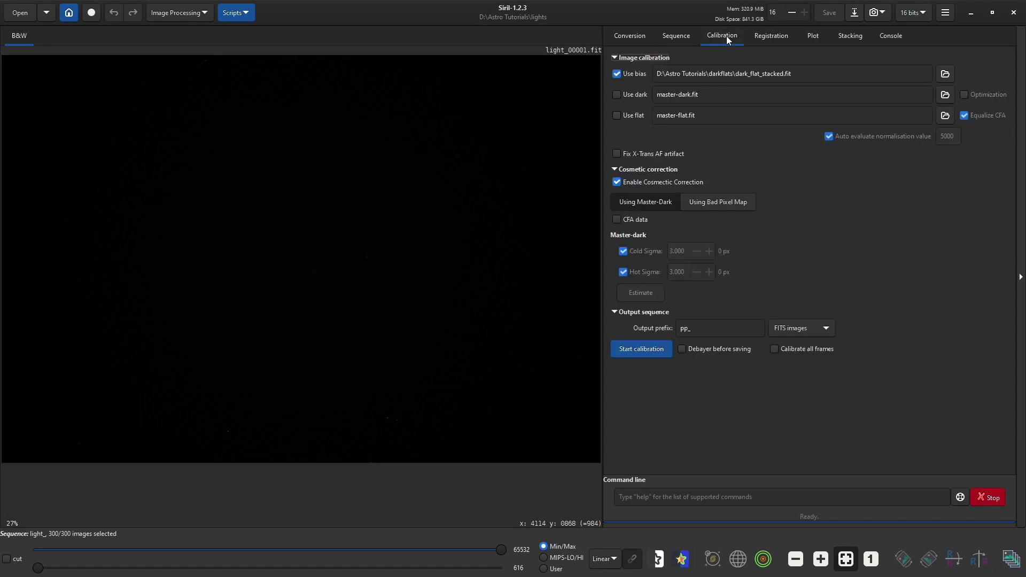
left_click(618, 75)
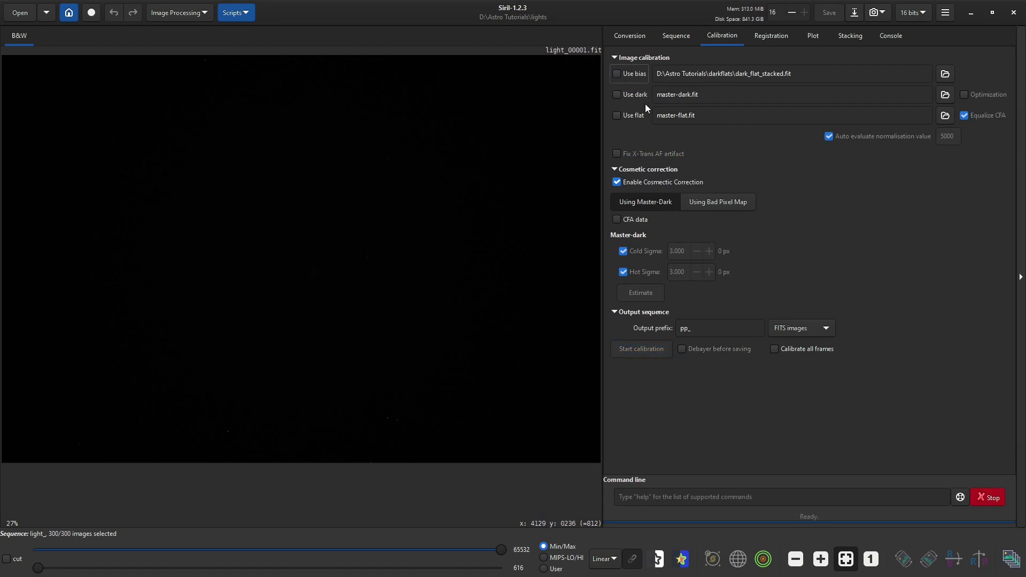
left_click(616, 95)
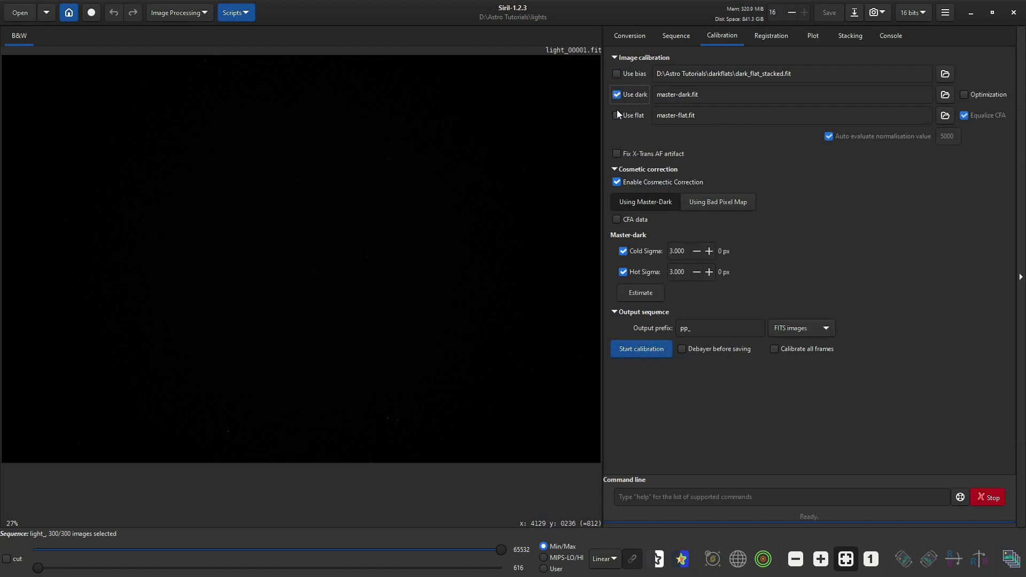
left_click(617, 115)
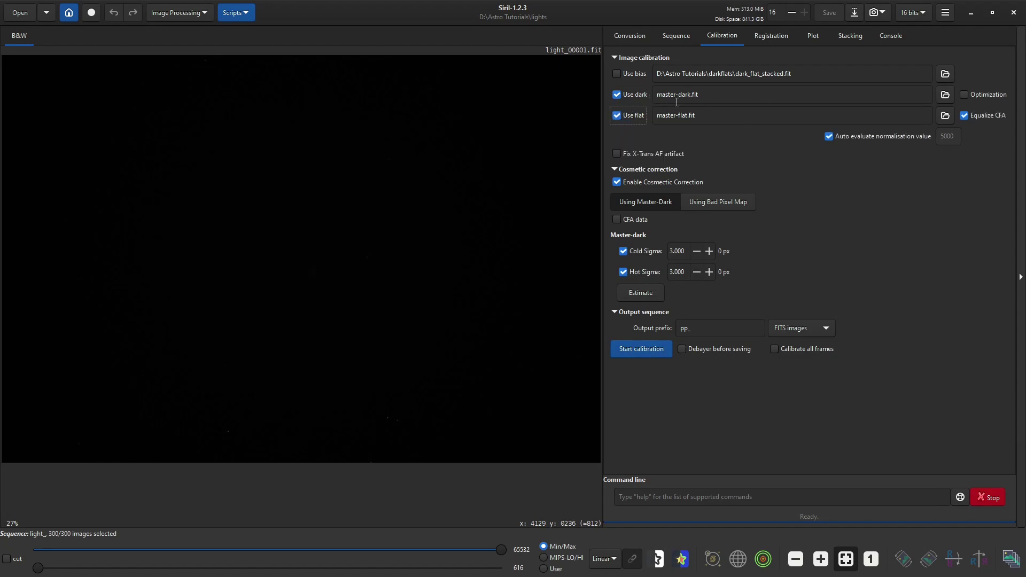
Step: Choose dark_stacked.fit from the darks folder as the master dark for the light sequence
left_click(945, 96)
left_click(459, 118)
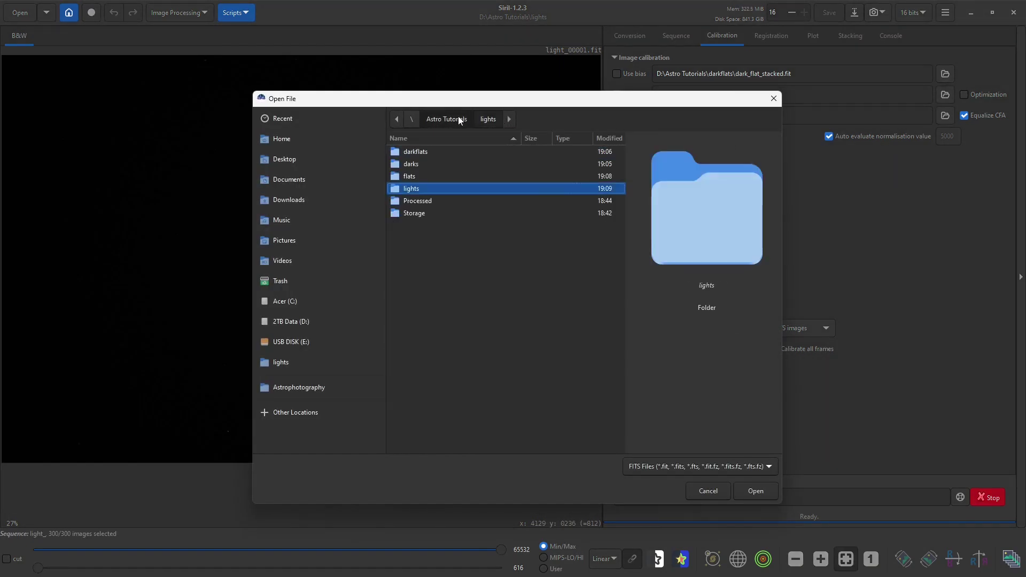
double_click(419, 164)
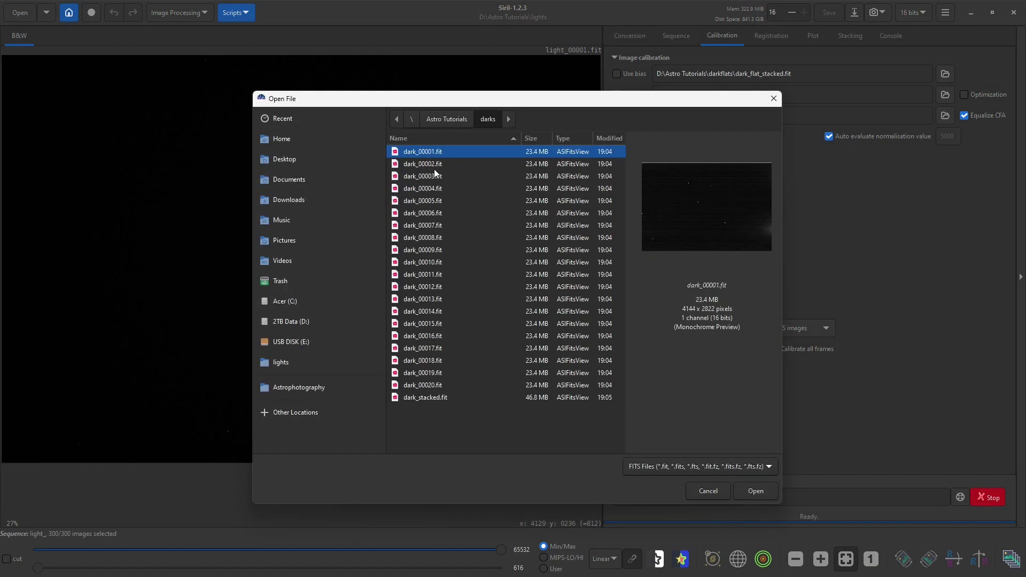
left_click(428, 399)
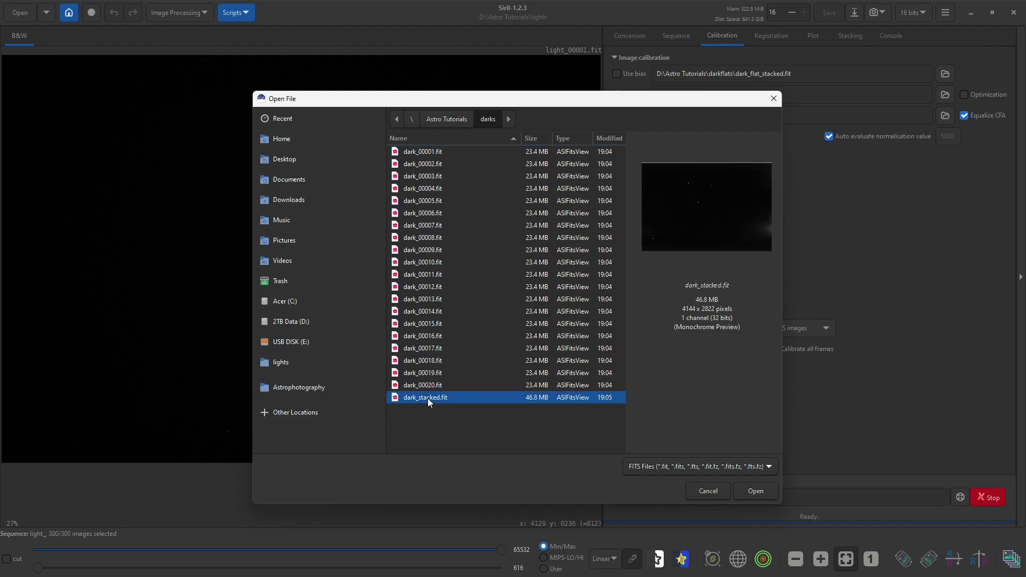
key("Return")
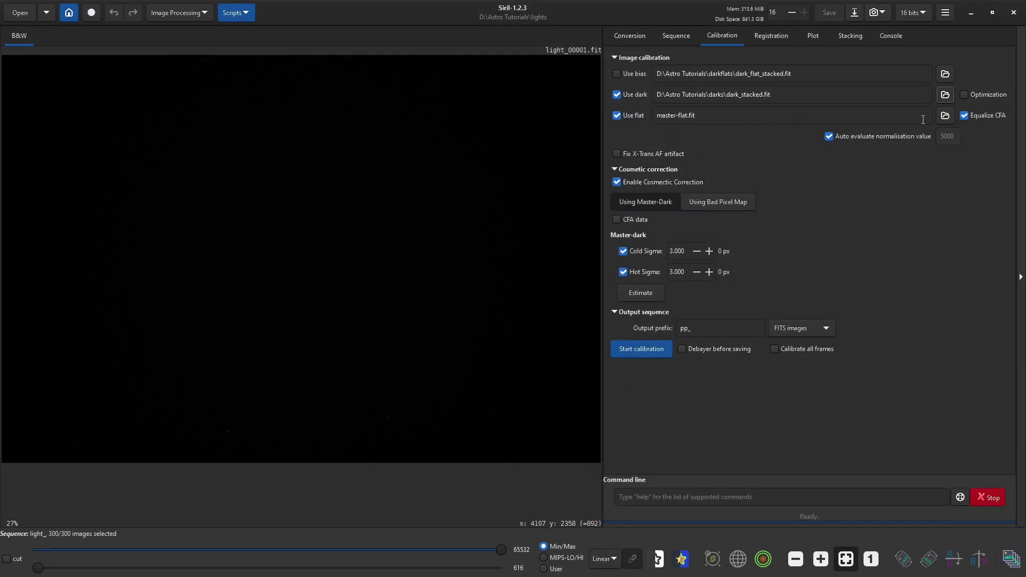
Step: Choose pp_flat_stacked.fit from the flats folder as the master flat for the light sequence
left_click(946, 116)
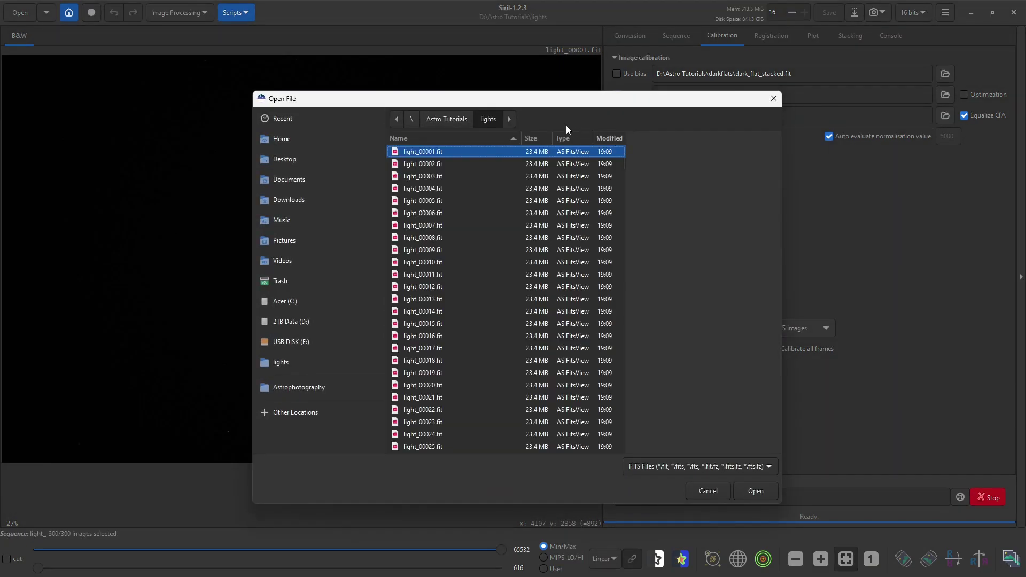
left_click(447, 119)
double_click(416, 177)
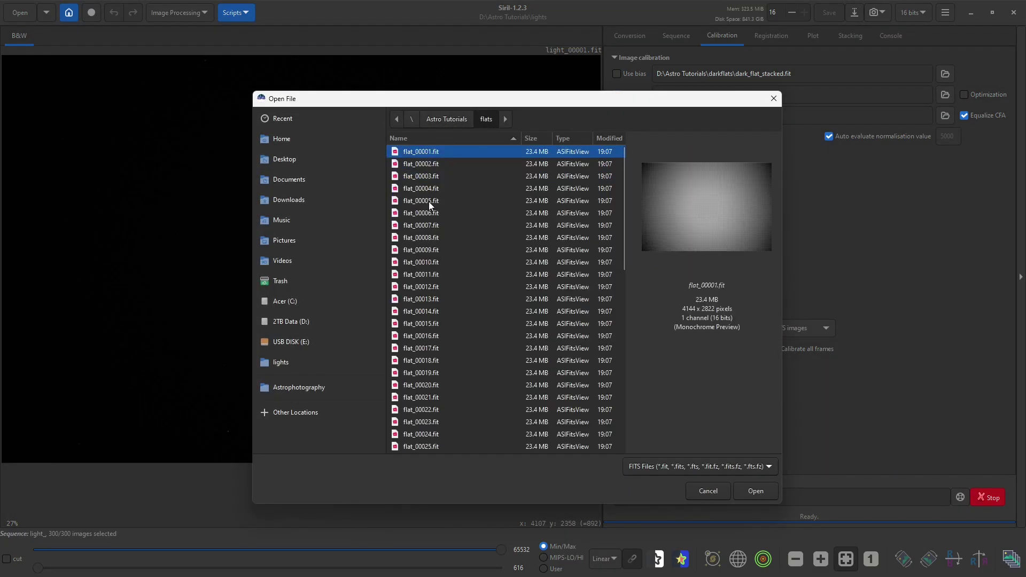
scroll(453, 233, "down", 15)
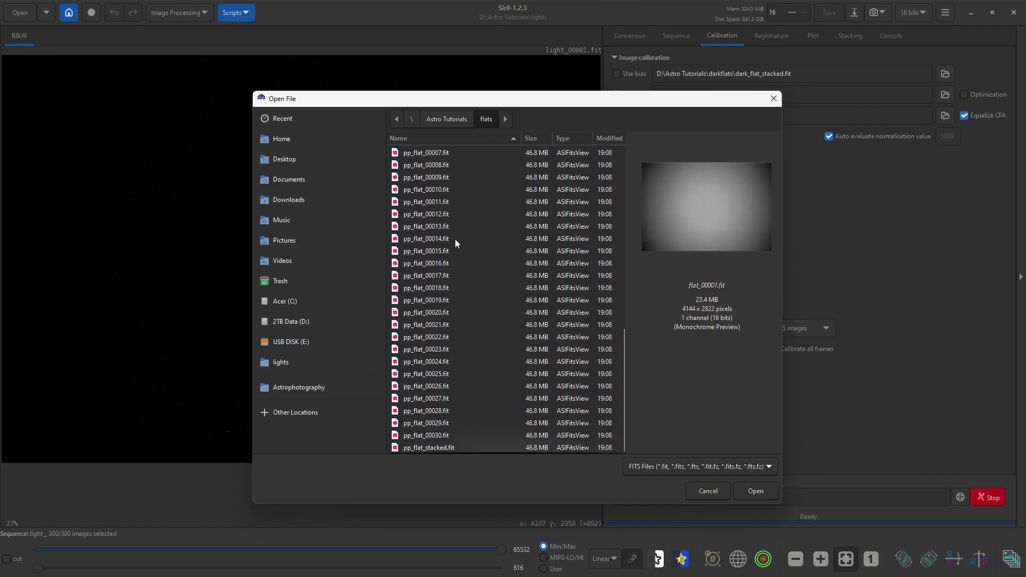
left_click(431, 450)
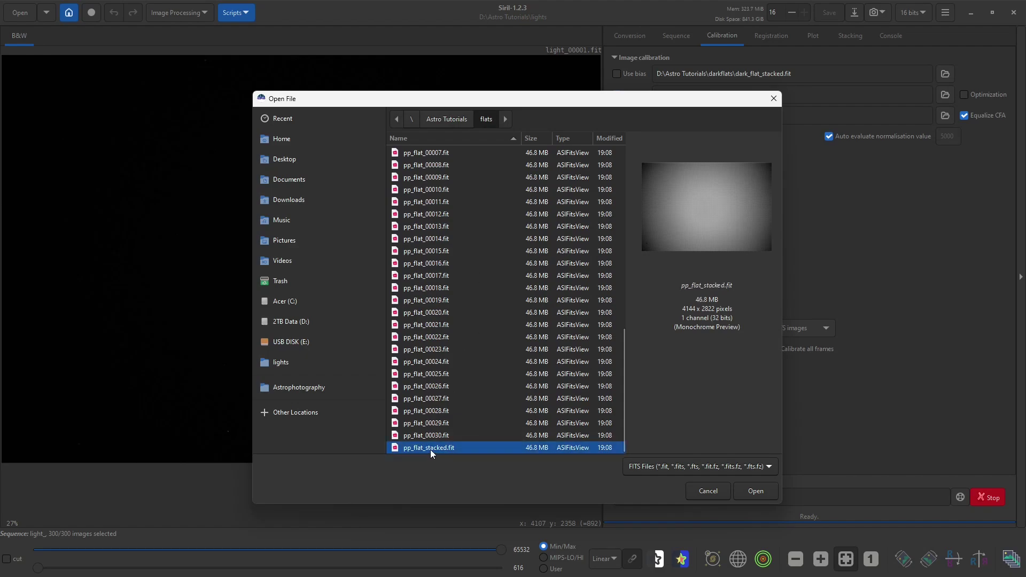
left_click(755, 490)
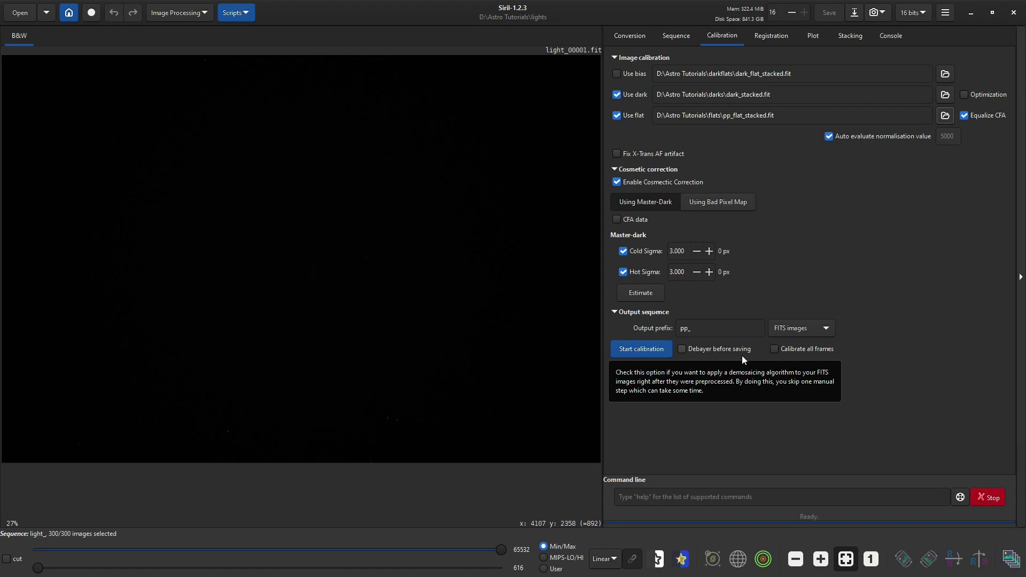
Step: Calibrate the light sequence with debayering before saving, and register all calibrated lights using Global Star Alignment (deep-sky)
left_click(683, 348)
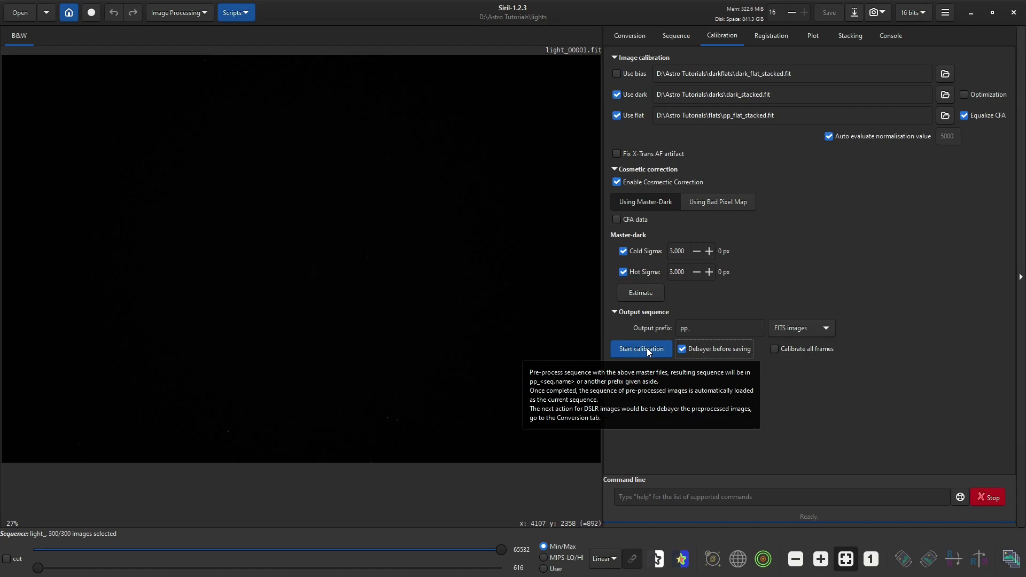
left_click(647, 348)
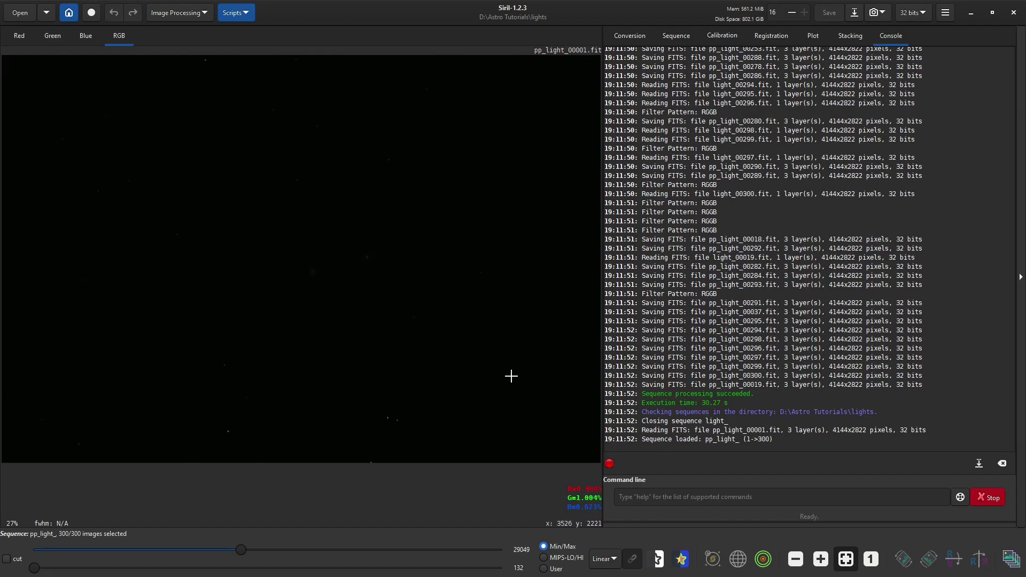
left_click(770, 38)
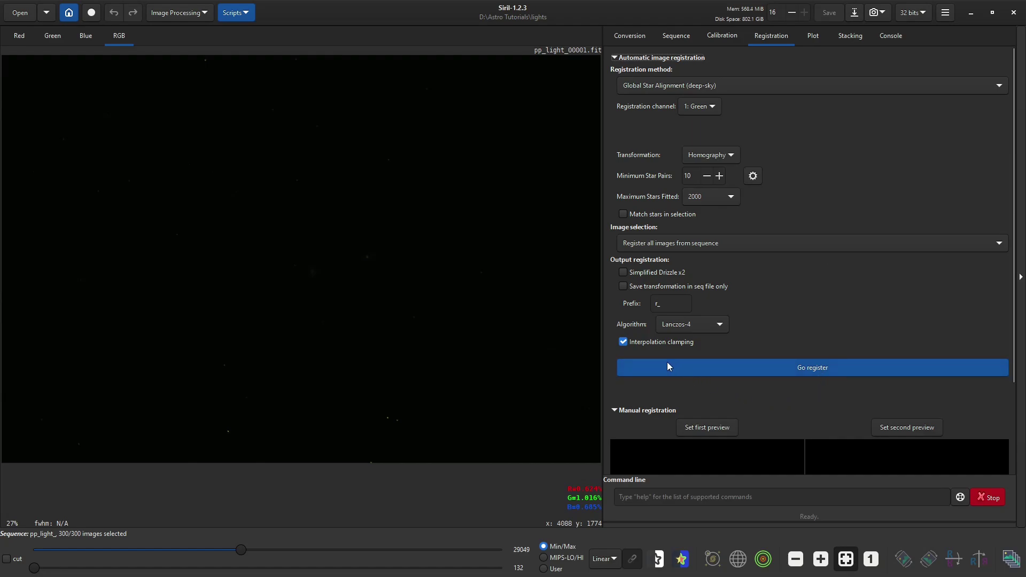
left_click(813, 368)
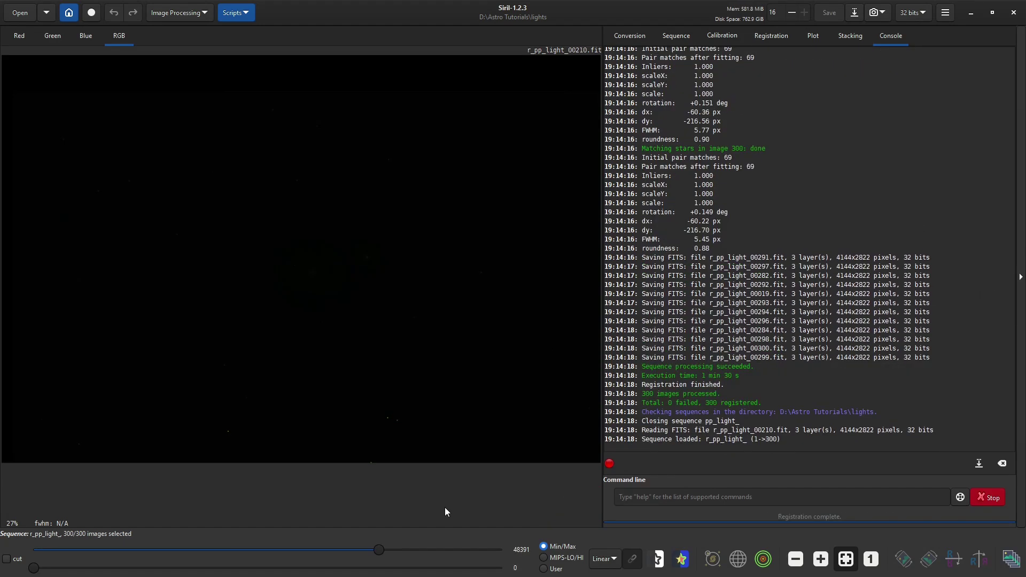
Step: Stack the registered lights using average stacking with rejection, filtering the images by FWHM at 90%
left_click(678, 36)
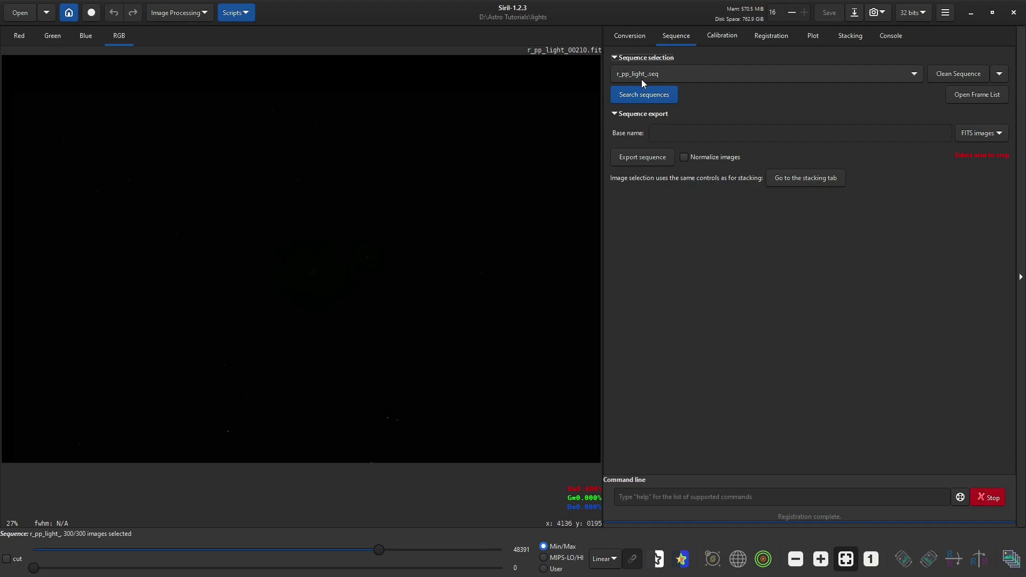
left_click(850, 40)
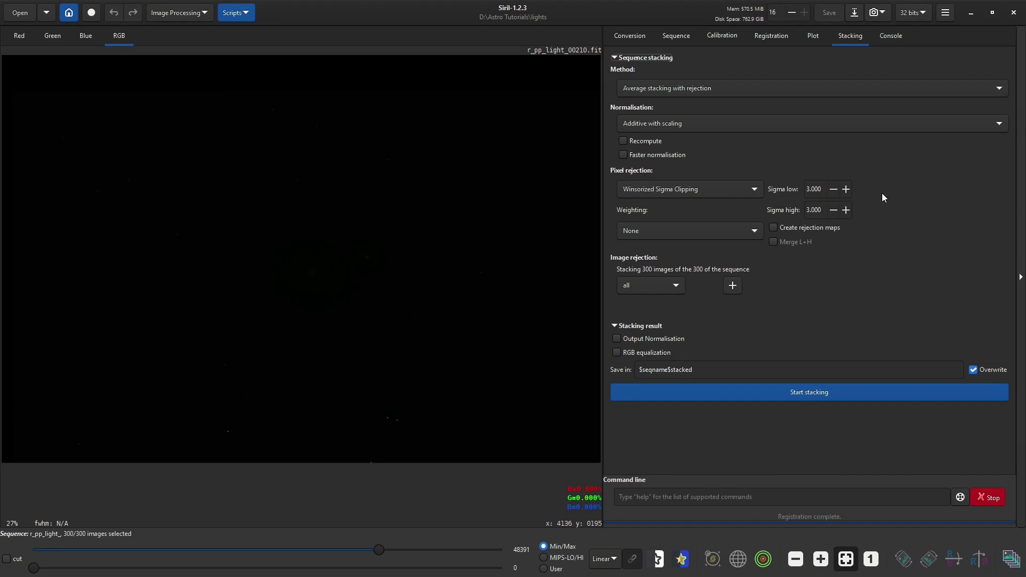
left_click(678, 285)
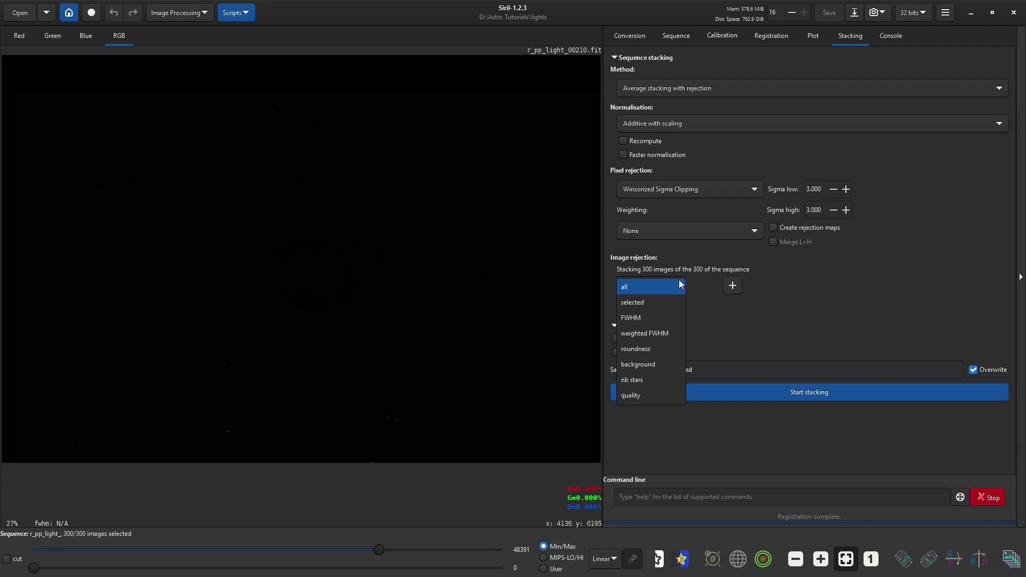
left_click(653, 320)
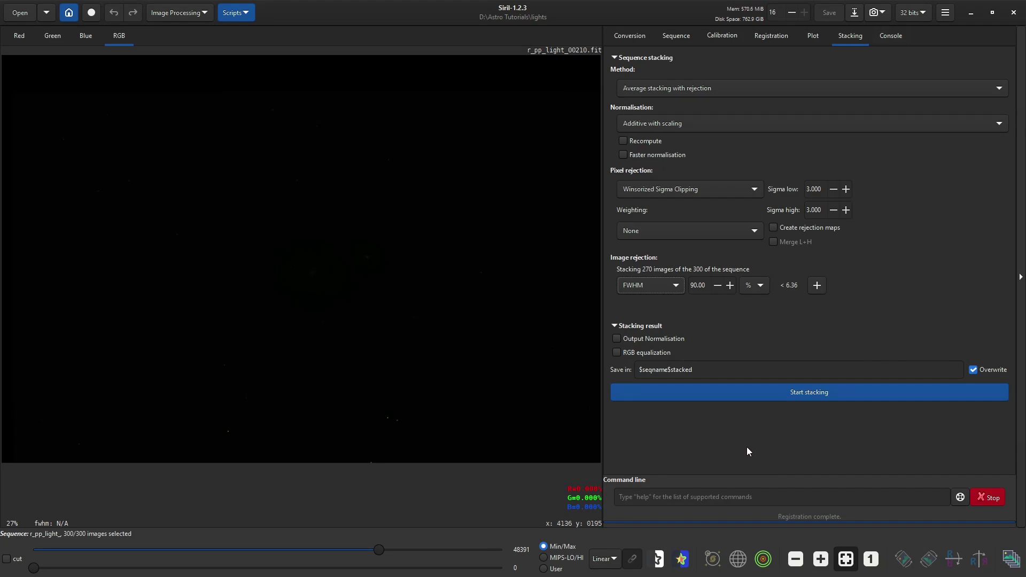
left_click(804, 393)
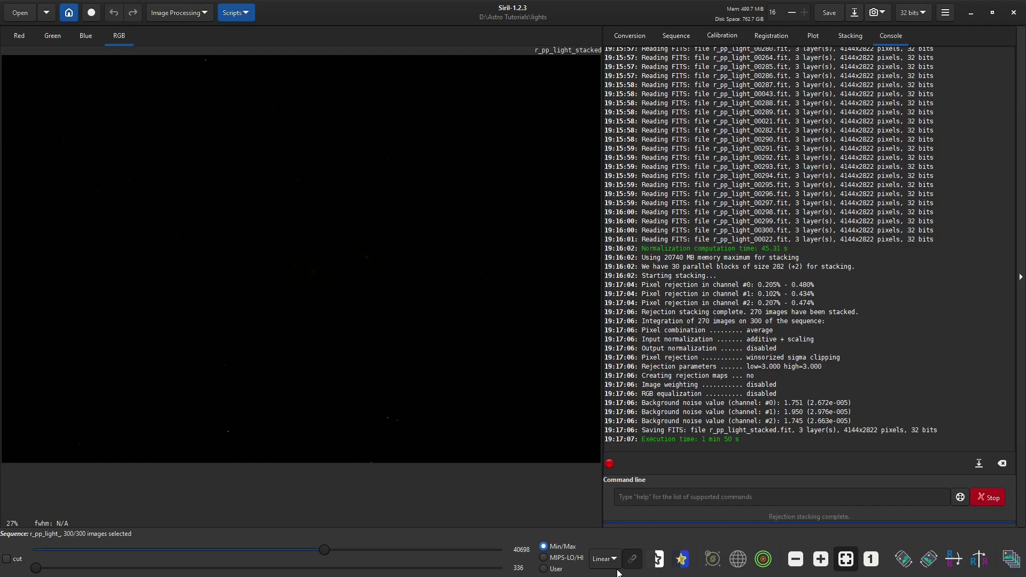
Step: Display the stacked image with AutoStretch and remove its green noise using Average Neutral protection with lightness preserved
left_click(604, 559)
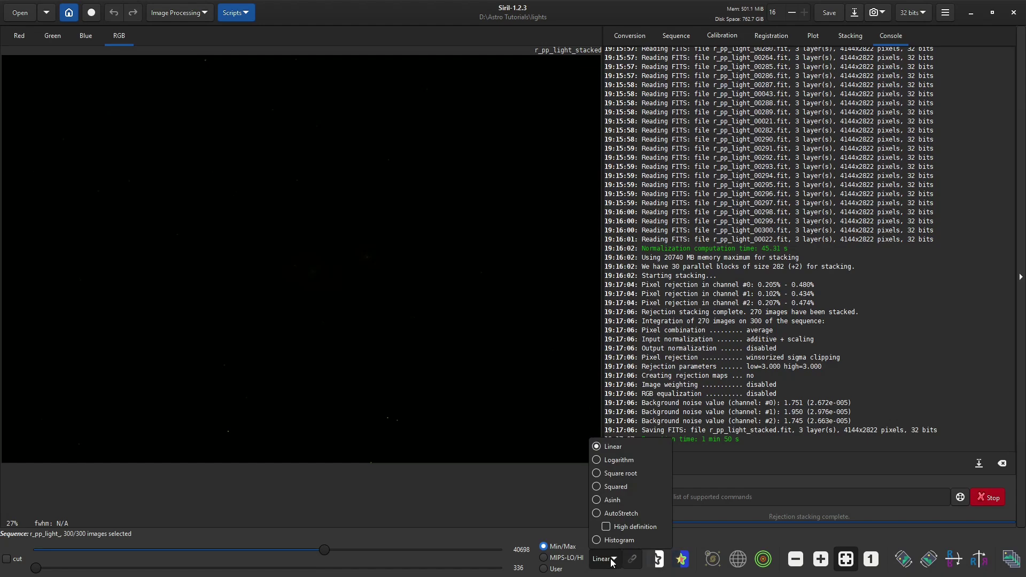
left_click(596, 511)
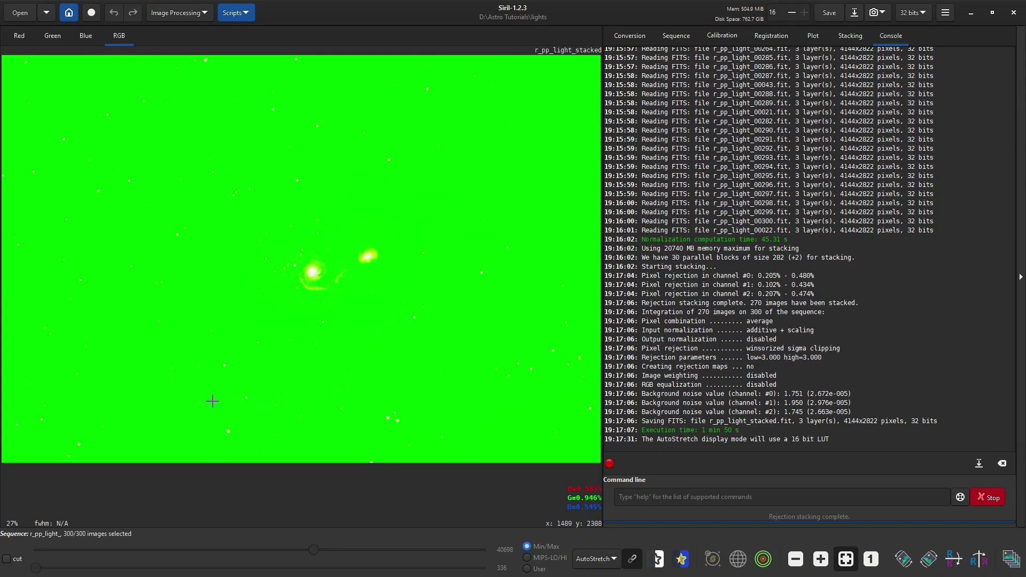
left_click(202, 13)
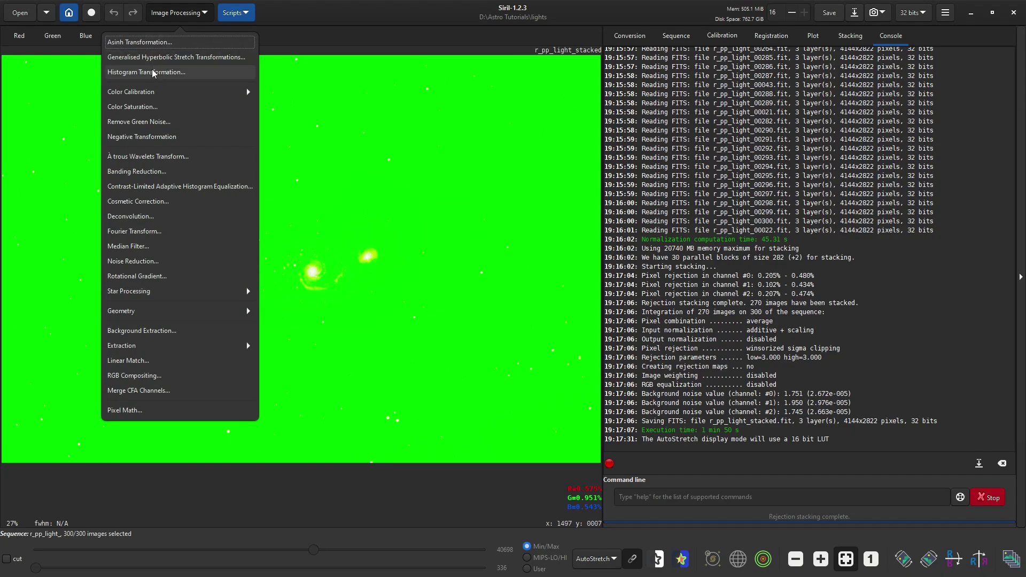
left_click(147, 122)
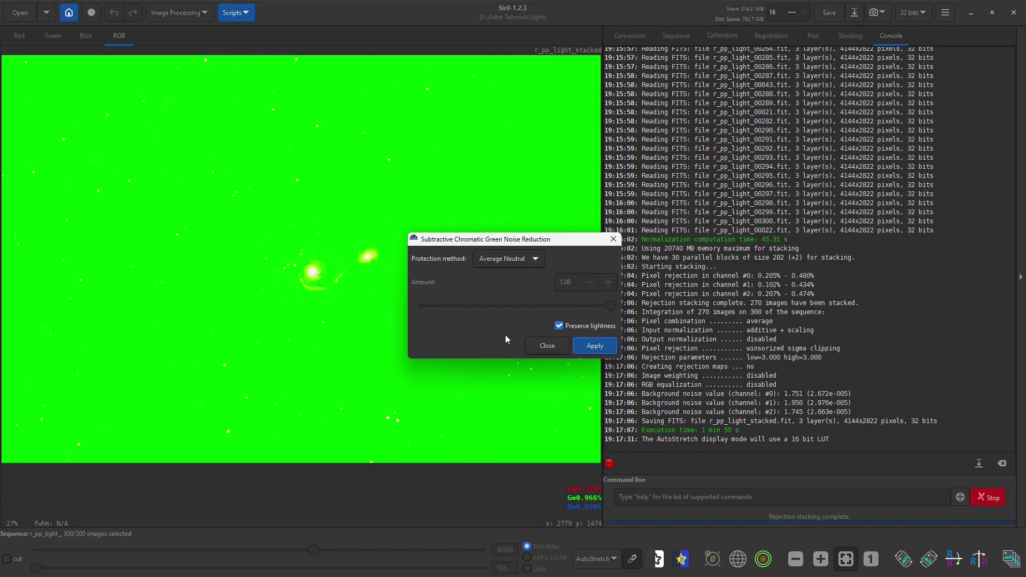
left_click(595, 346)
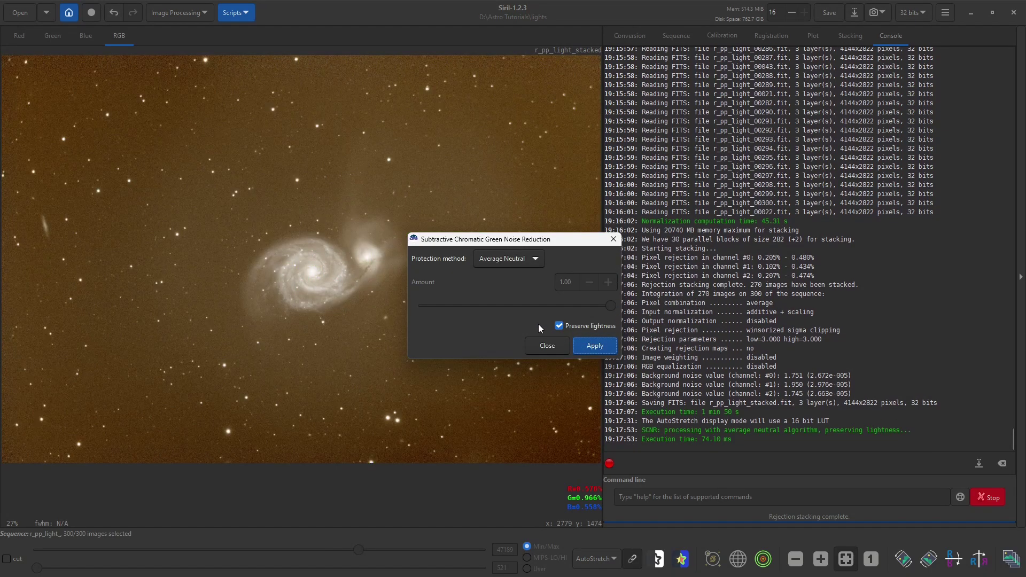
left_click(546, 346)
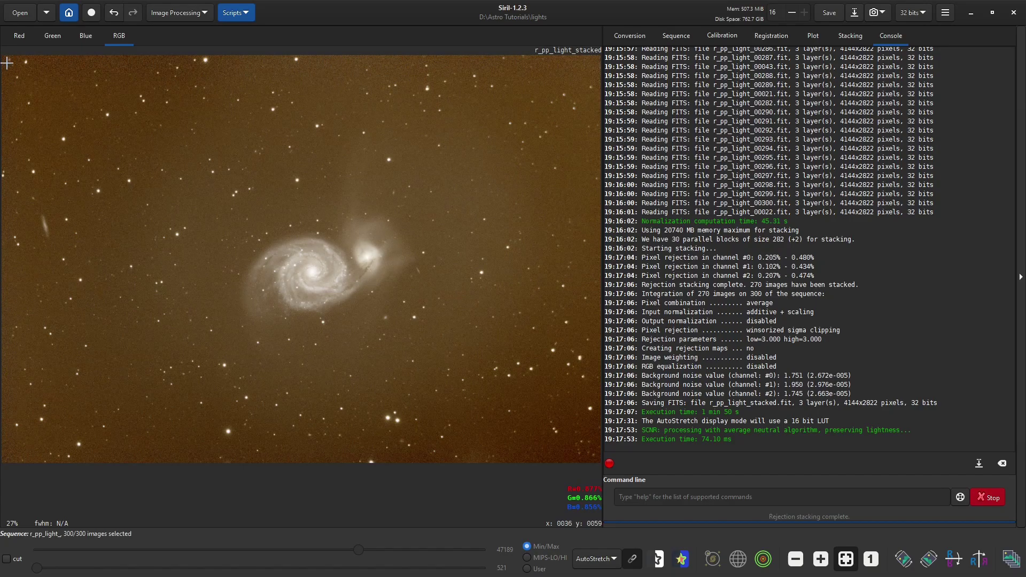
Step: Crop the stacked image to an area of about 4044 × 2765 px, trimming its outer borders
left_click_drag(8, 61, 592, 452)
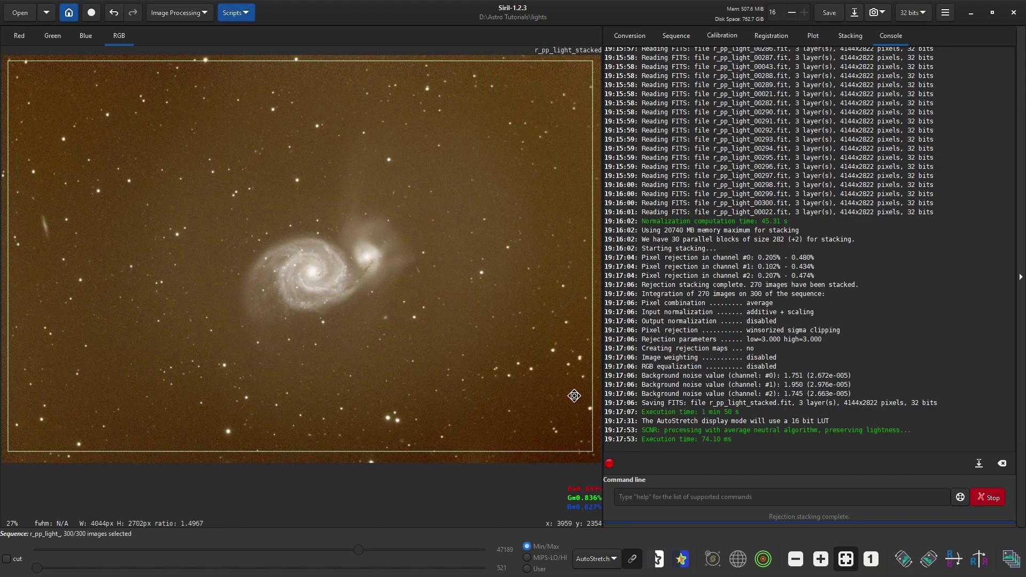
left_click(597, 380)
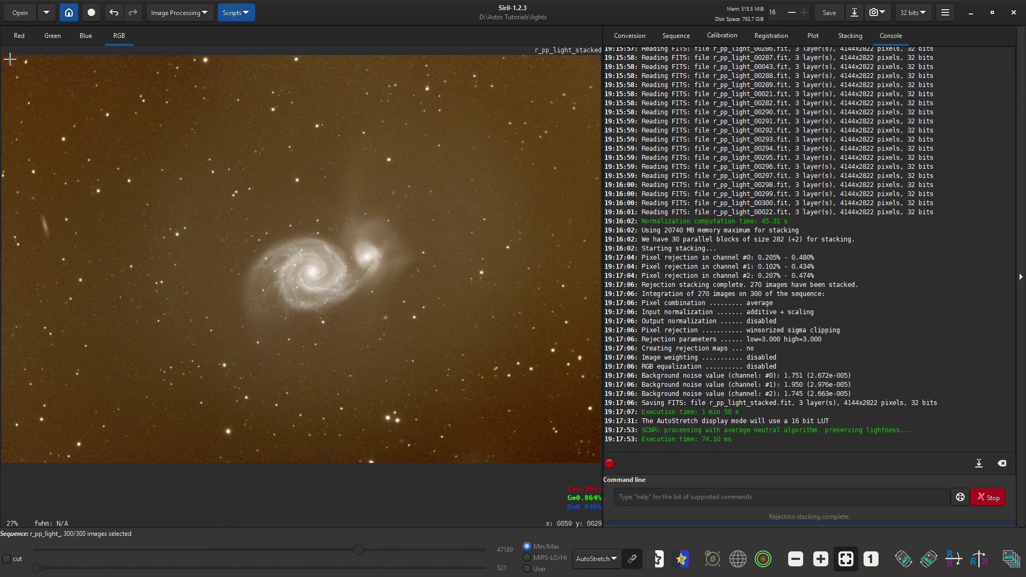
left_click_drag(10, 56, 595, 458)
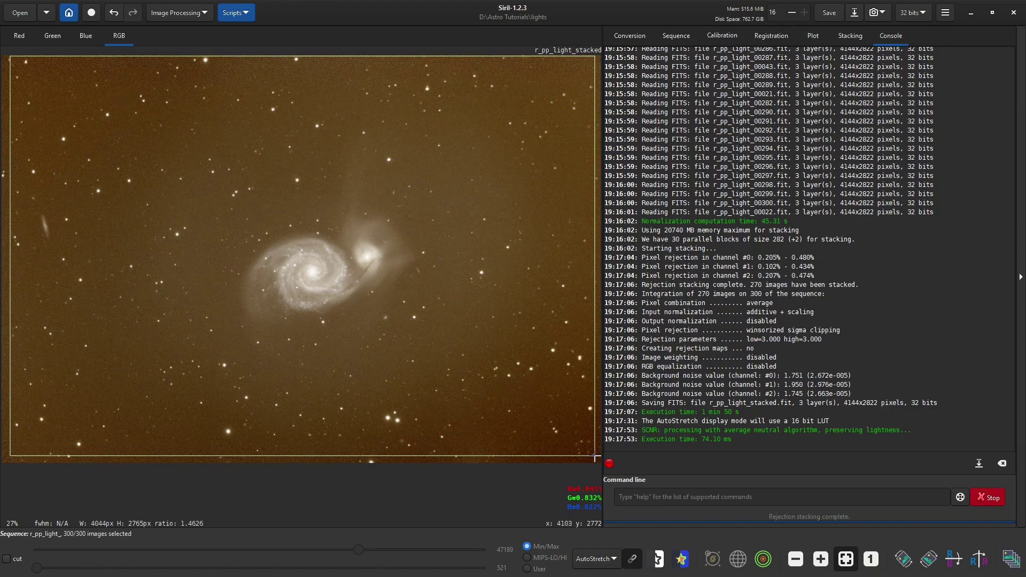
right_click(512, 314)
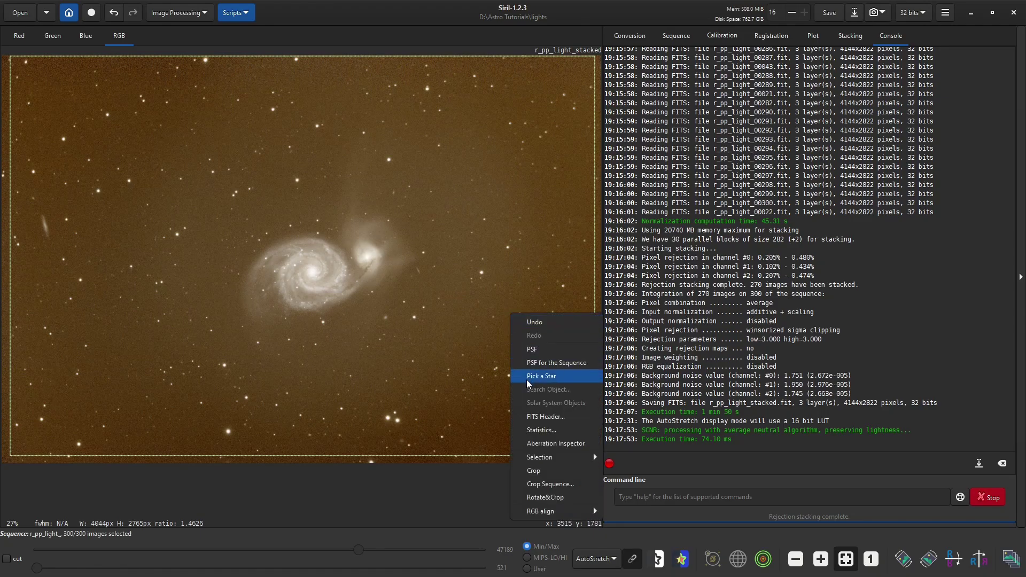
left_click(538, 469)
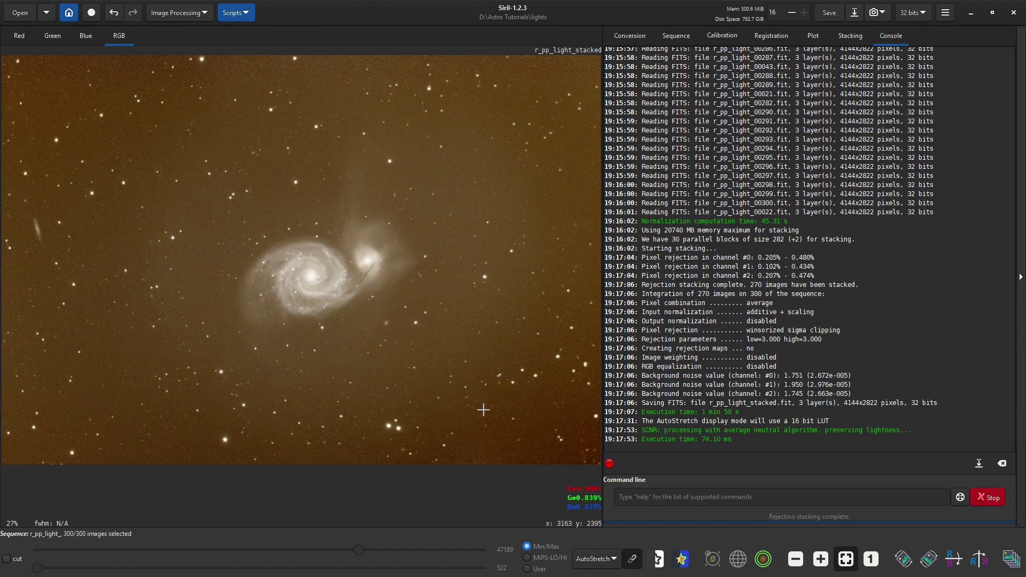
Step: Generate a grid of Background Extraction samples over the image with RBF interpolation and 20 samples per line
left_click(180, 12)
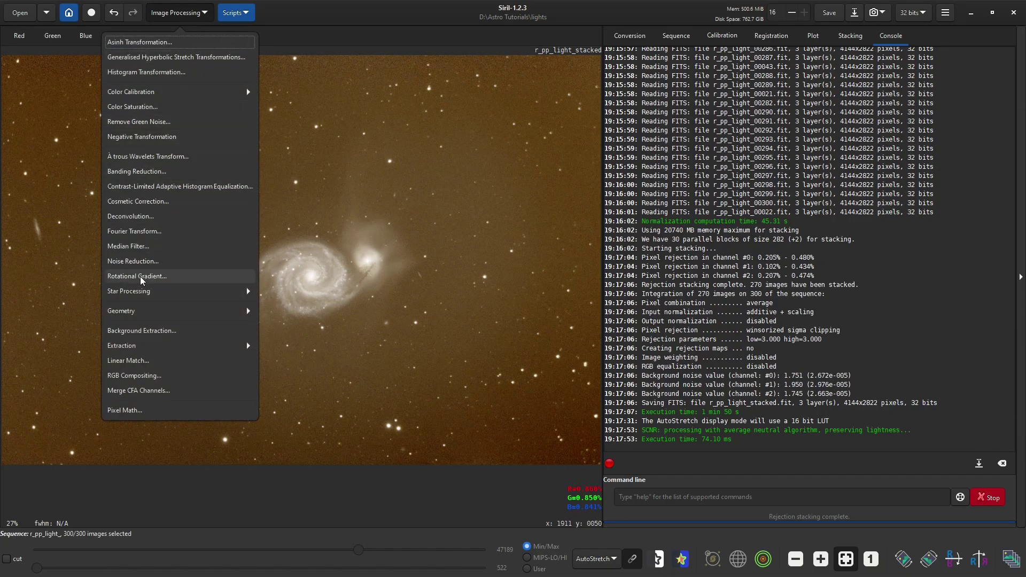
left_click(128, 329)
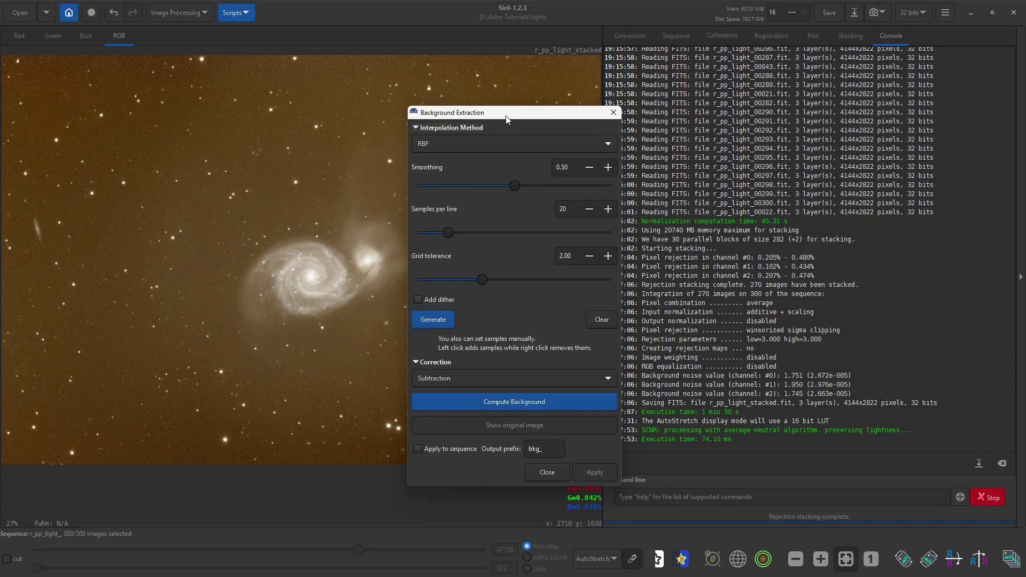
left_click_drag(512, 115, 760, 72)
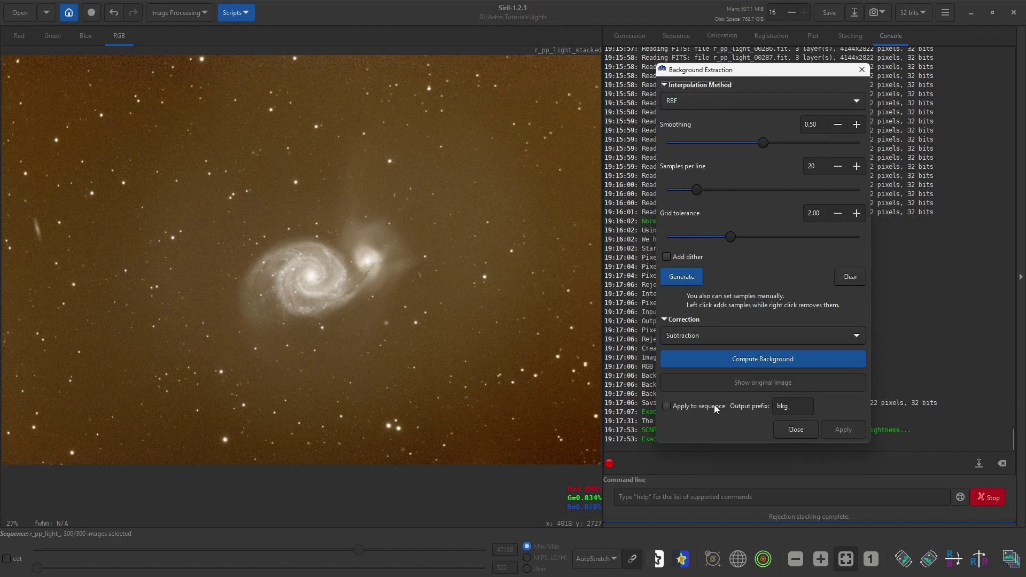
left_click(763, 359)
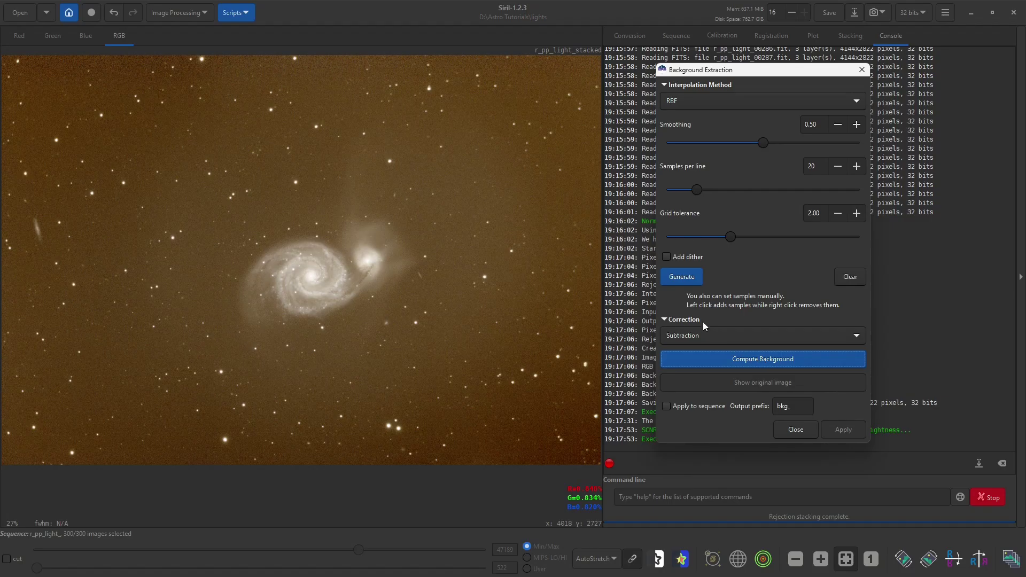
left_click(692, 284)
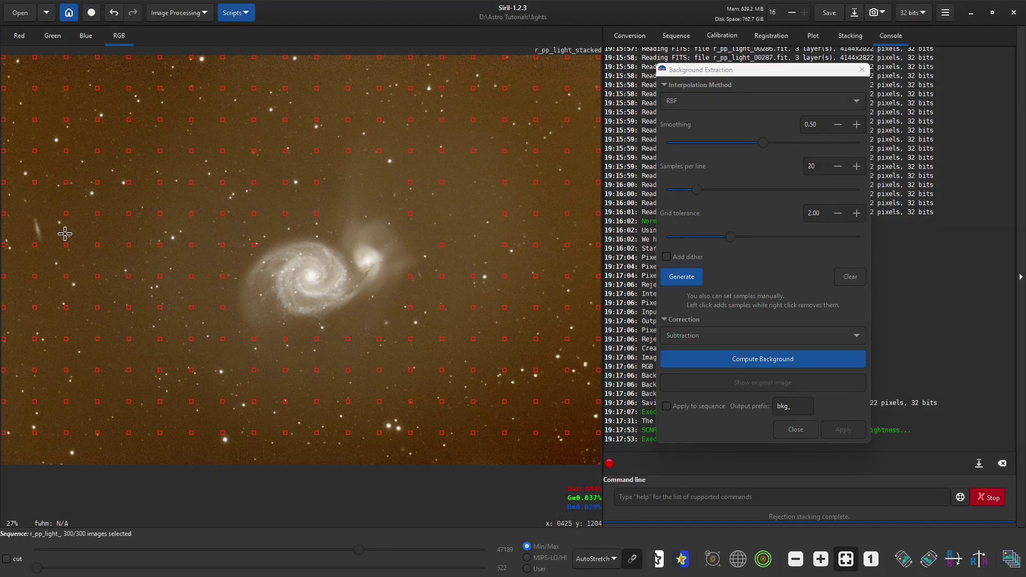
Step: Add background samples manually in the empty sky along the bottom edge of the image
left_click(35, 207)
right_click(252, 339)
left_click(147, 455)
left_click(173, 450)
left_click(207, 450)
left_click(276, 456)
left_click(329, 458)
left_click(453, 454)
left_click(507, 457)
left_click(530, 460)
left_click(117, 456)
left_click(49, 451)
left_click(18, 454)
Step: Compute the background with Subtraction correction, compare the result with the original image, and apply the extraction
left_click(785, 360)
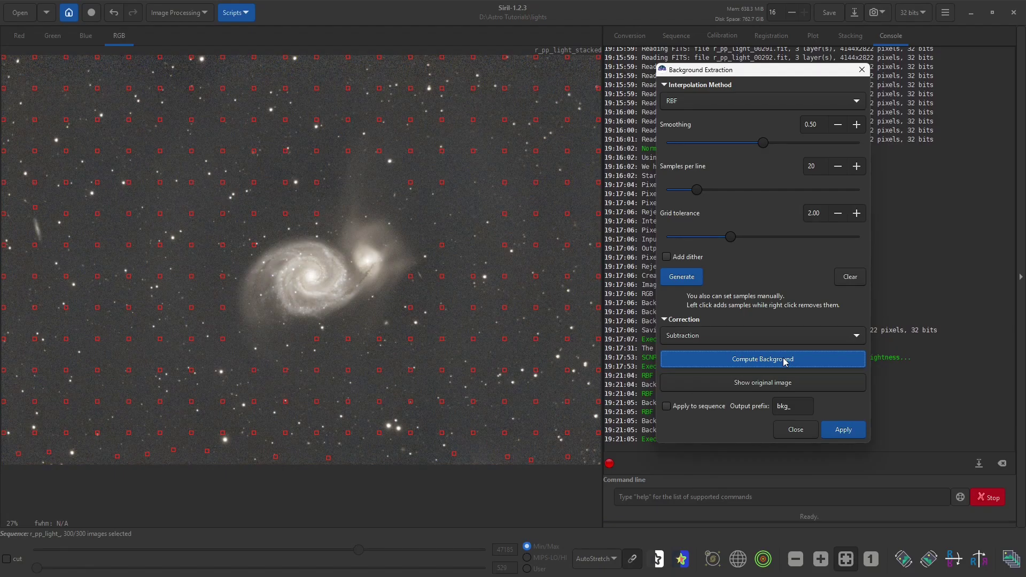
left_click(747, 385)
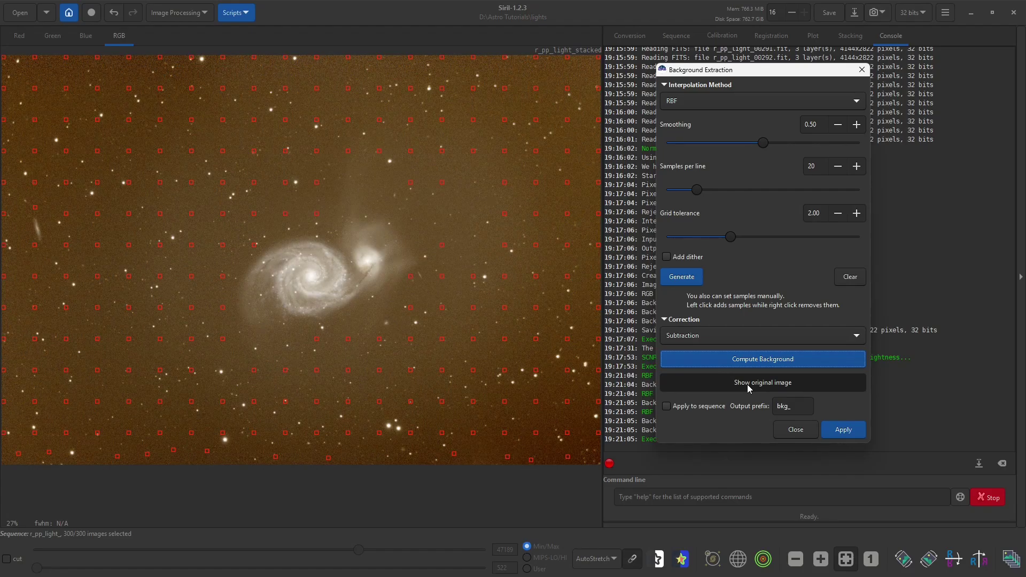
left_click(747, 384)
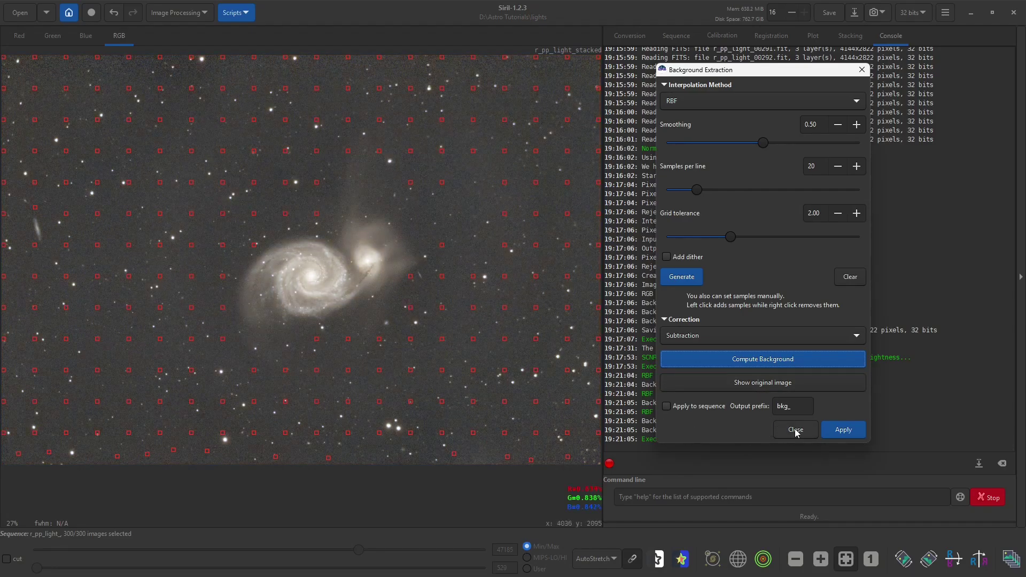
left_click(842, 430)
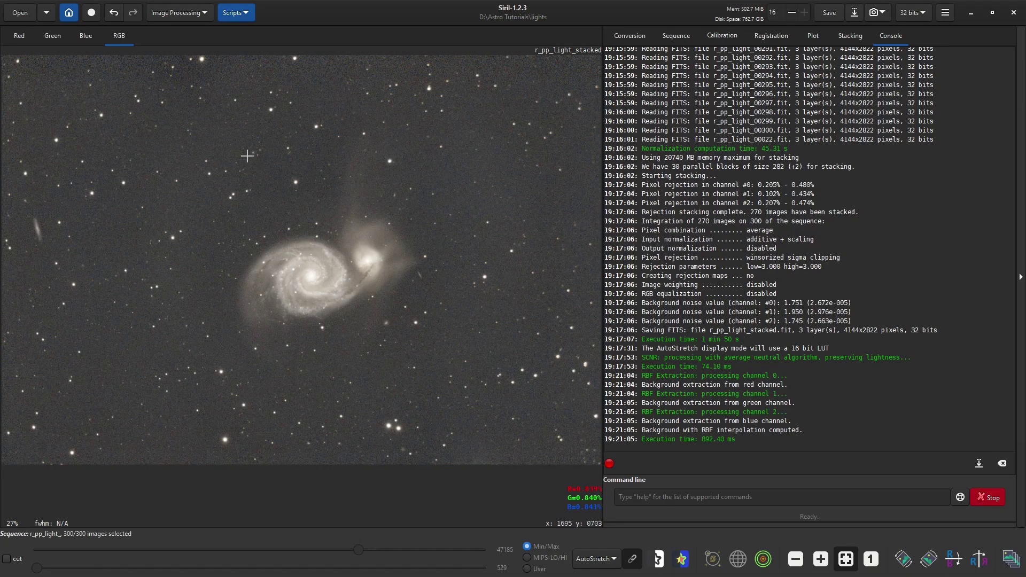
Step: Run Photometric Color Calibration on the image, using the SIMBAD coordinates of M 51 and the NOMAD star catalogue
left_click(201, 17)
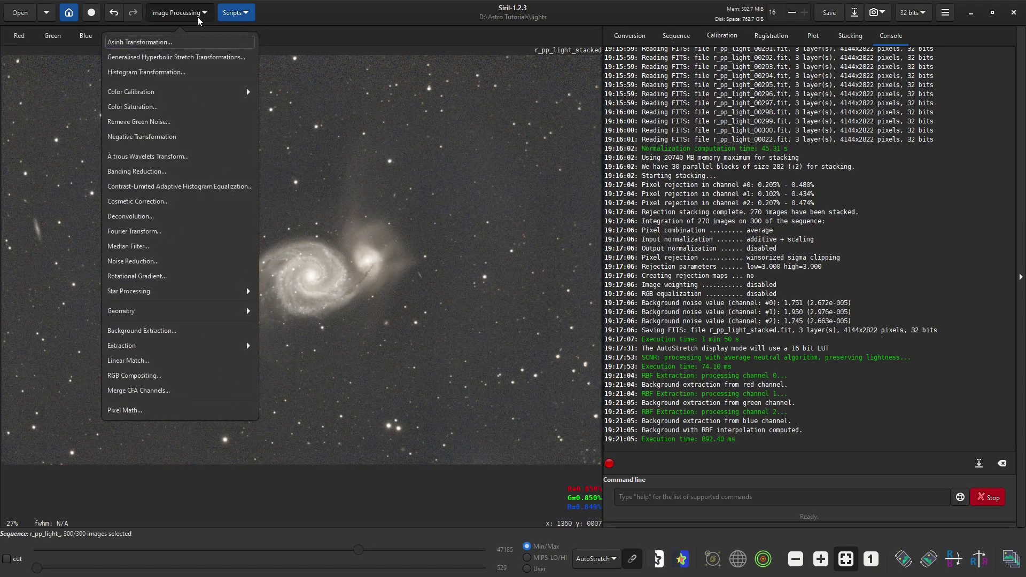
left_click(148, 92)
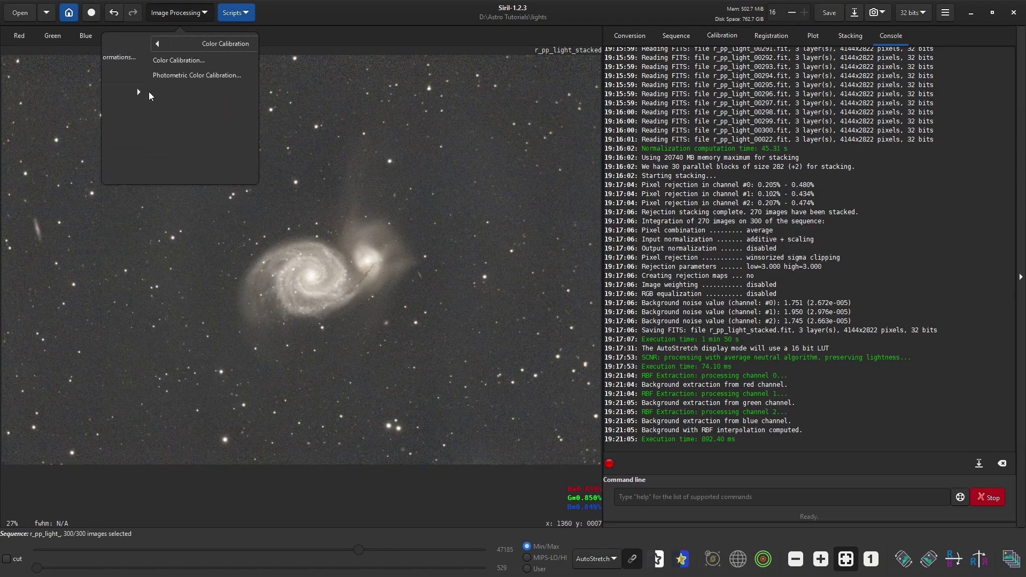
left_click(150, 75)
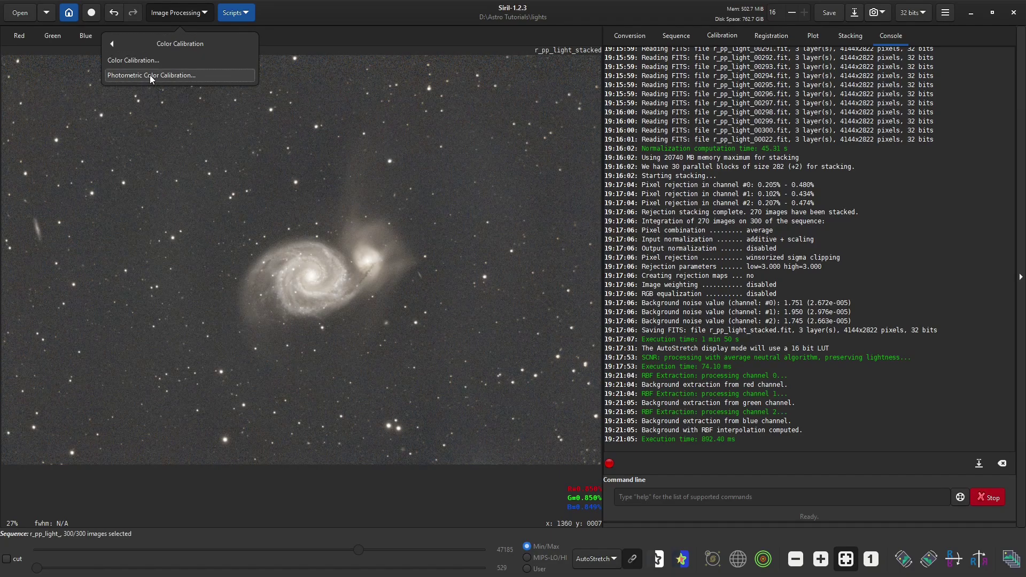
left_click_drag(521, 117, 761, 81)
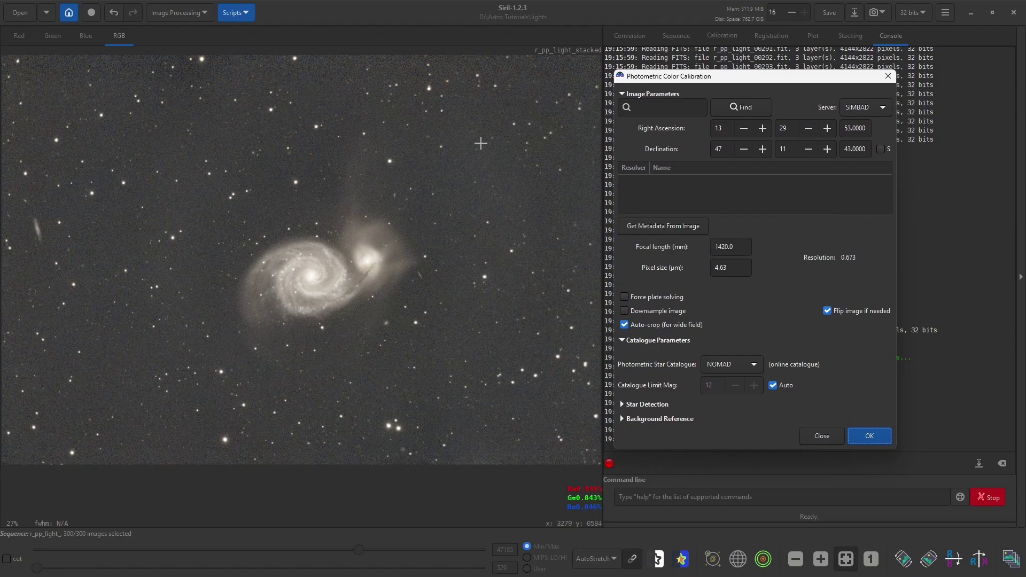
left_click(655, 108)
type("M 51")
left_click(751, 112)
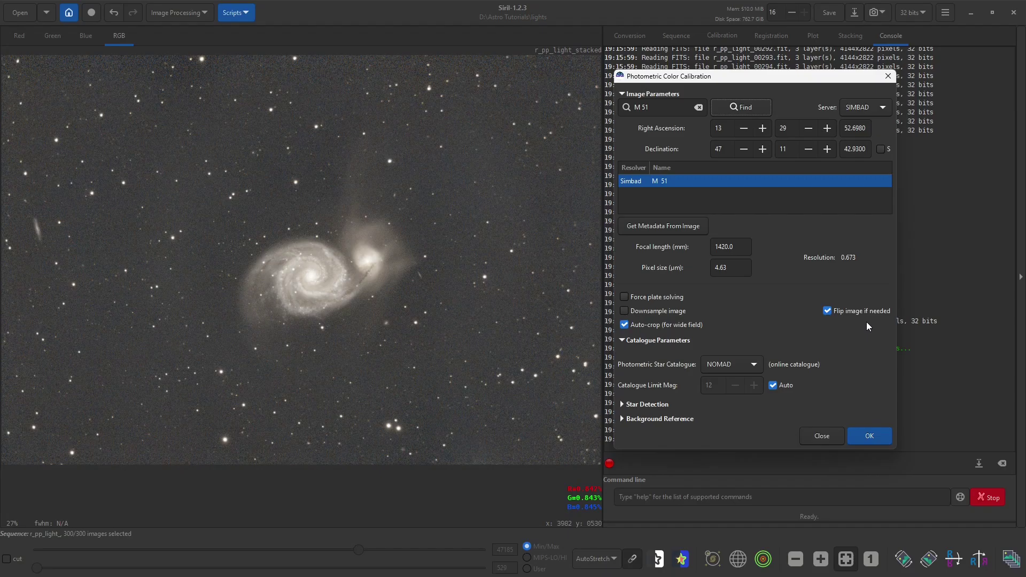
left_click(868, 437)
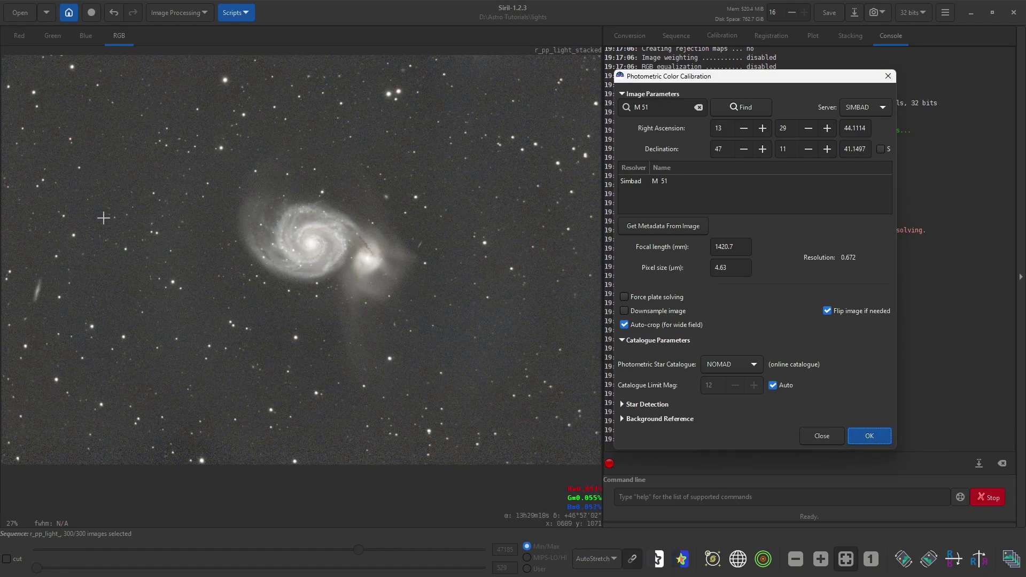
left_click(832, 437)
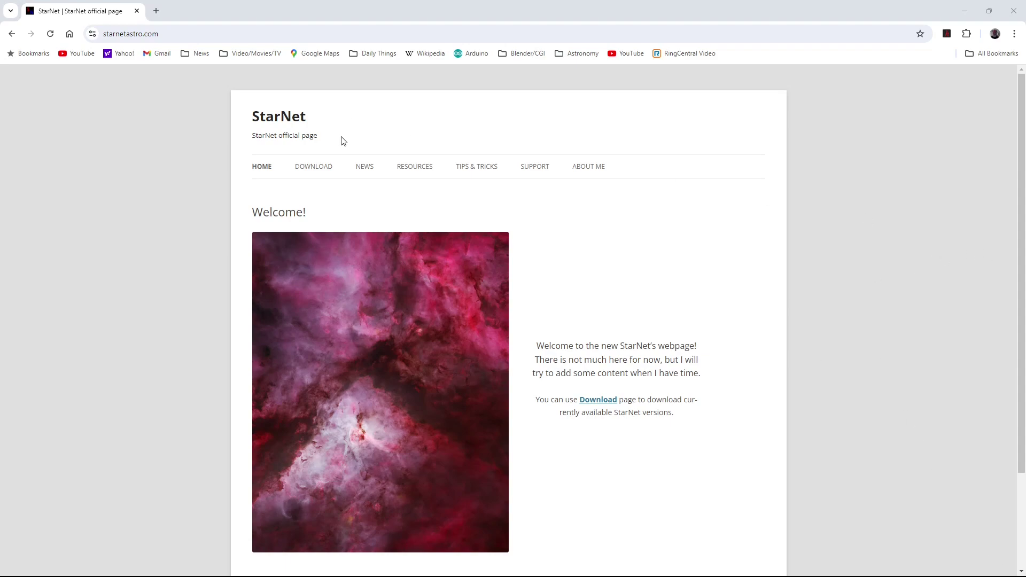
Step: Review the StarNet packages offered on the website's download page, and return to Siril
left_click(316, 168)
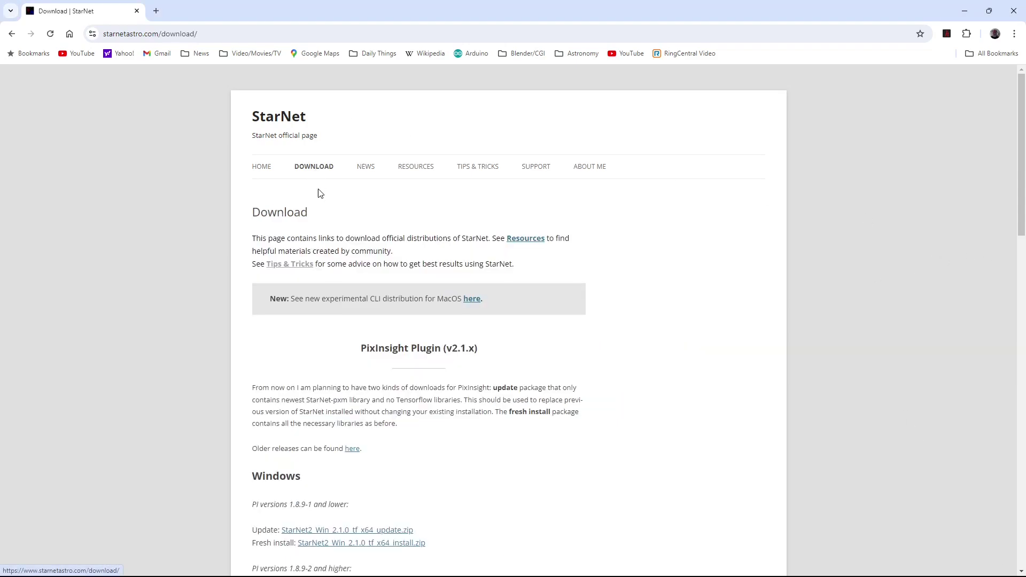
scroll(217, 253, "down", 3)
scroll(215, 249, "down", 10)
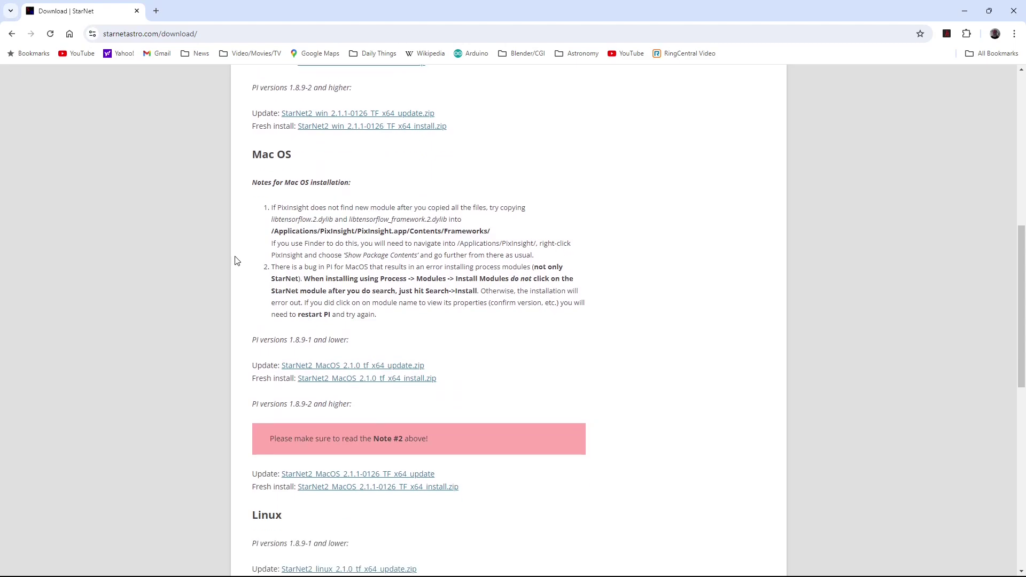
scroll(235, 275, "up", 8)
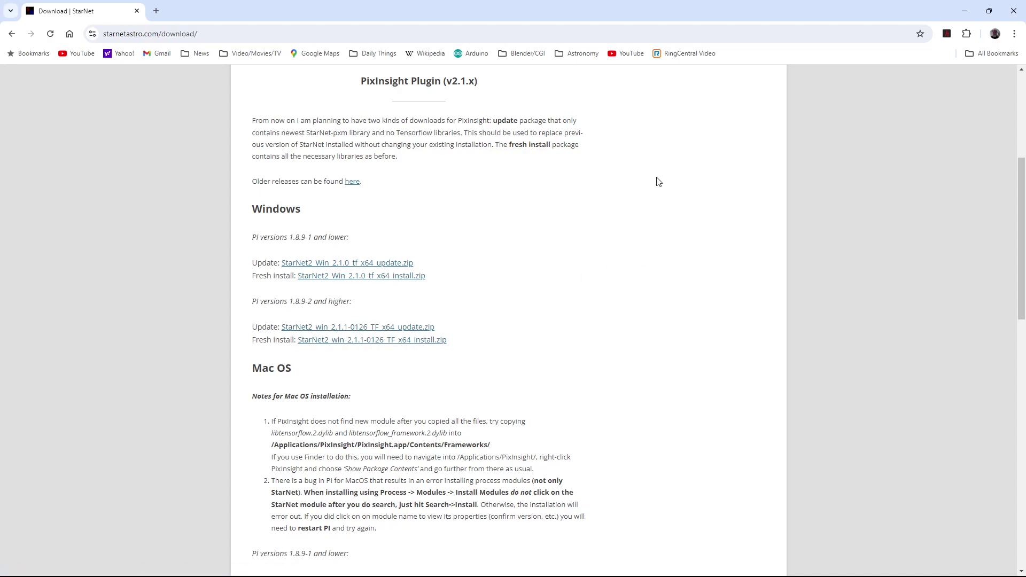
left_click(967, 11)
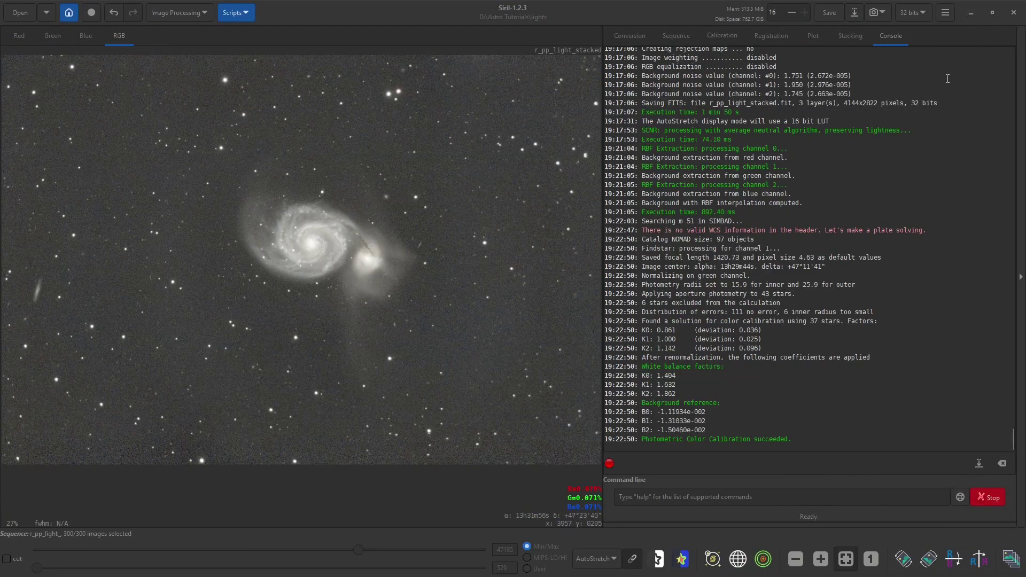
Step: In the Miscellaneous preferences, set the StarNet executable to starnet++.exe from C:\Program Files\StarNetv2CLI_Win and apply the change
left_click(946, 13)
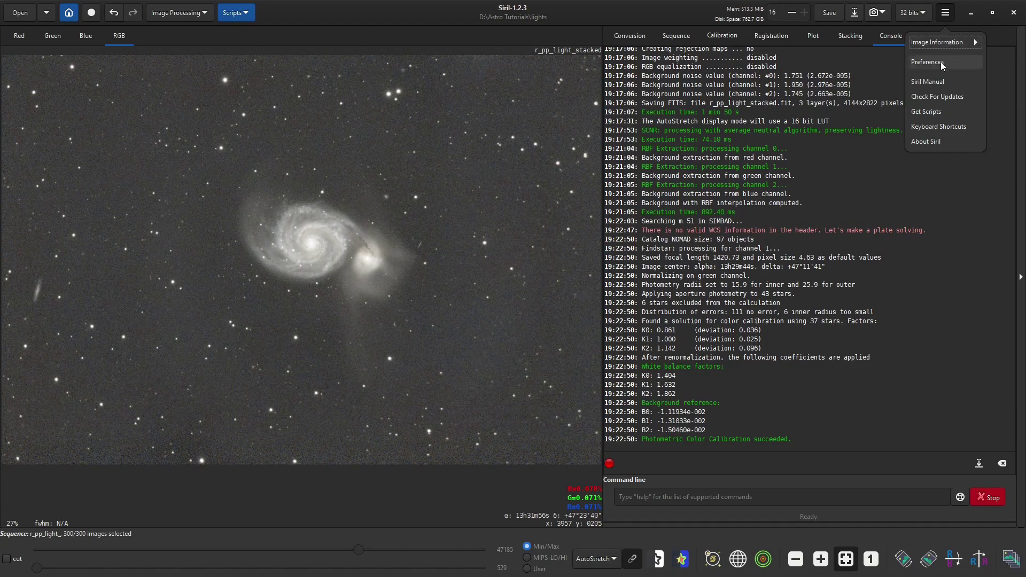
left_click(933, 62)
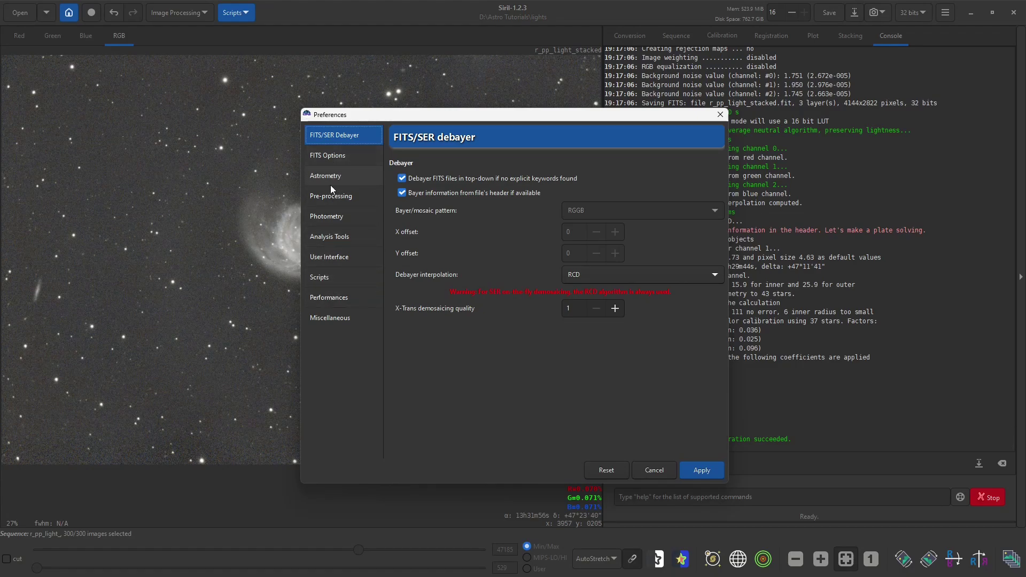
left_click(336, 319)
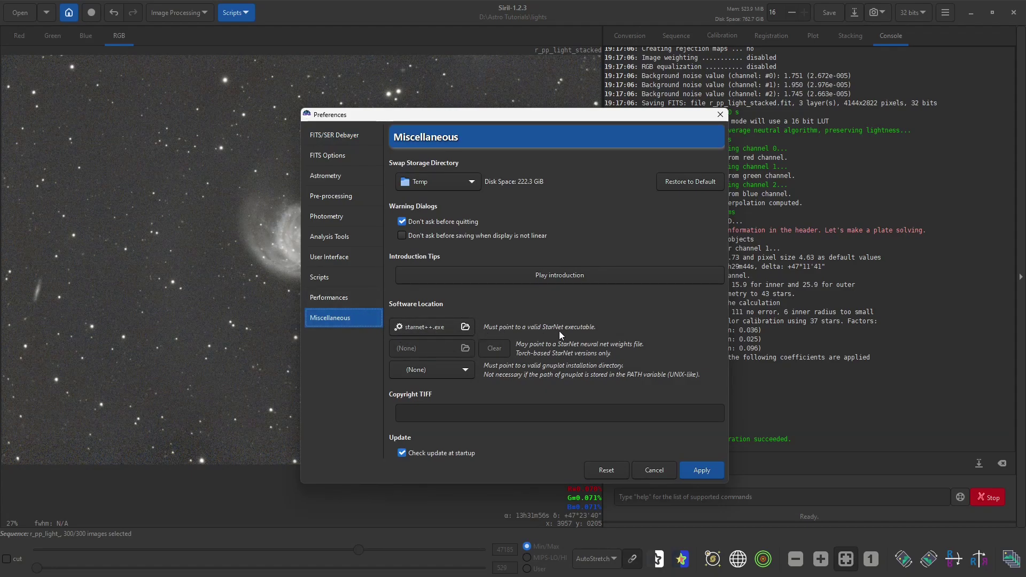
left_click(465, 326)
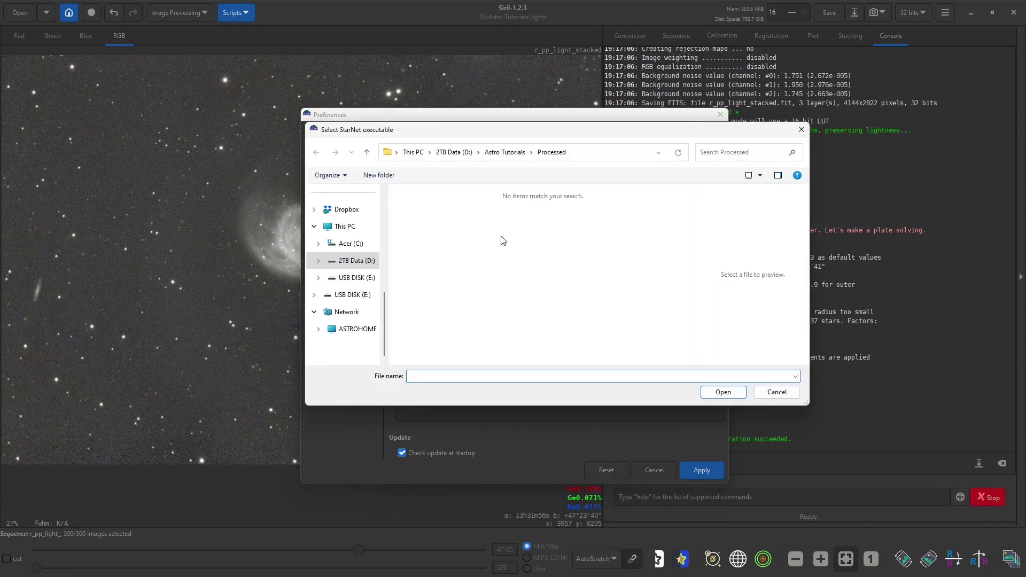
left_click(355, 246)
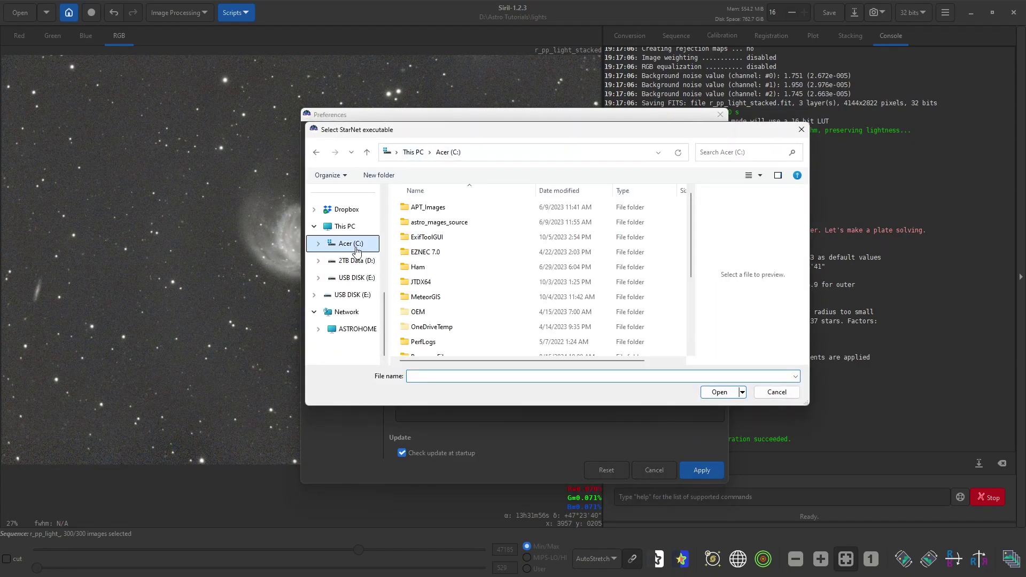
scroll(444, 266, "down", 3)
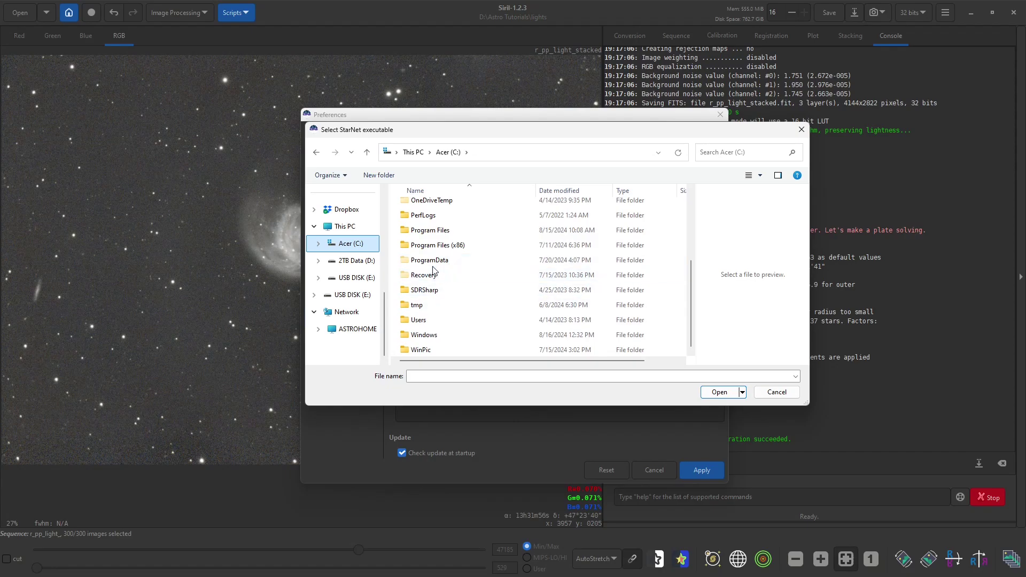
double_click(436, 233)
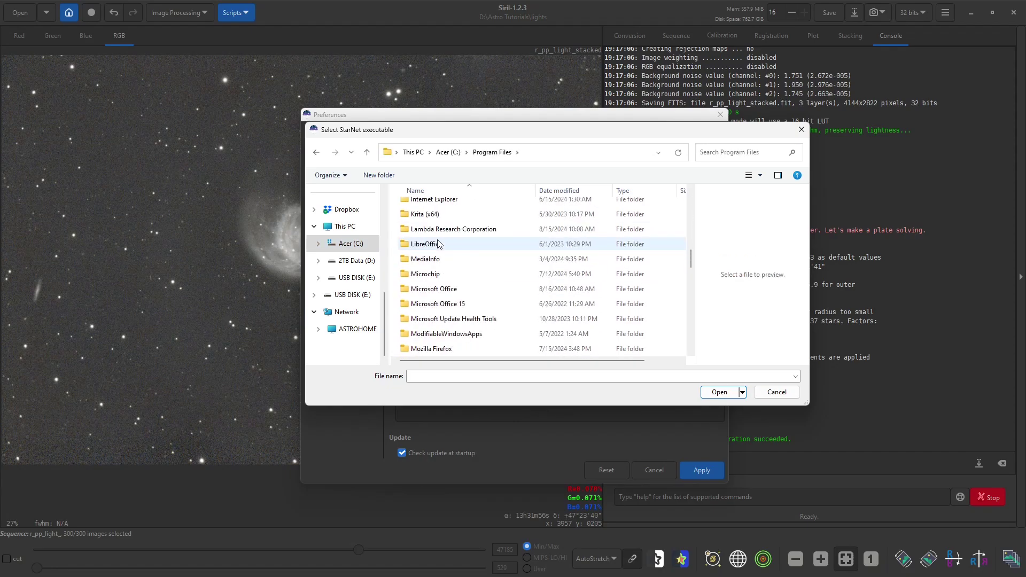
scroll(439, 243, "down", 5)
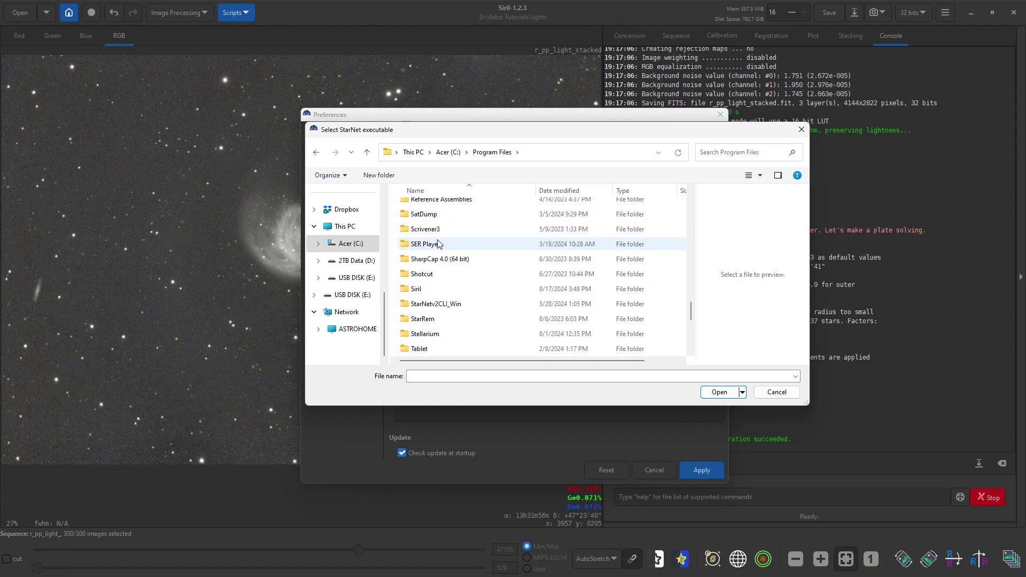
scroll(440, 241, "down", 3)
scroll(448, 233, "up", 1)
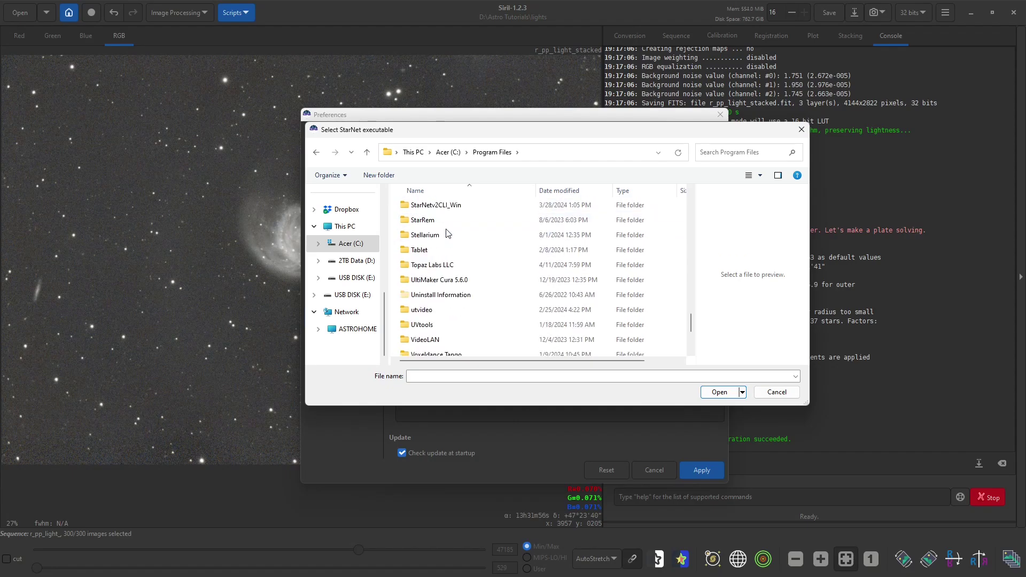
double_click(436, 205)
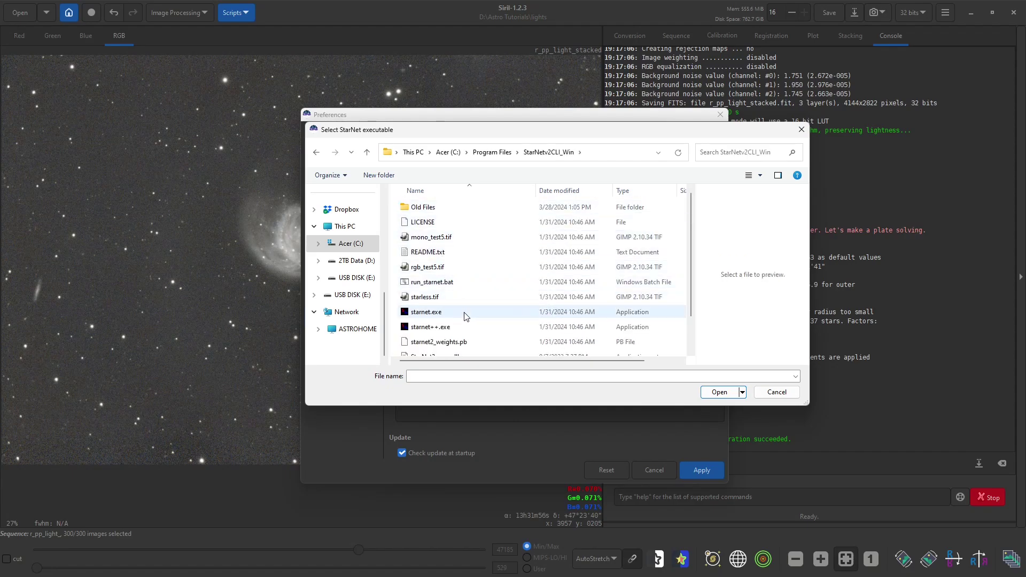
left_click(430, 328)
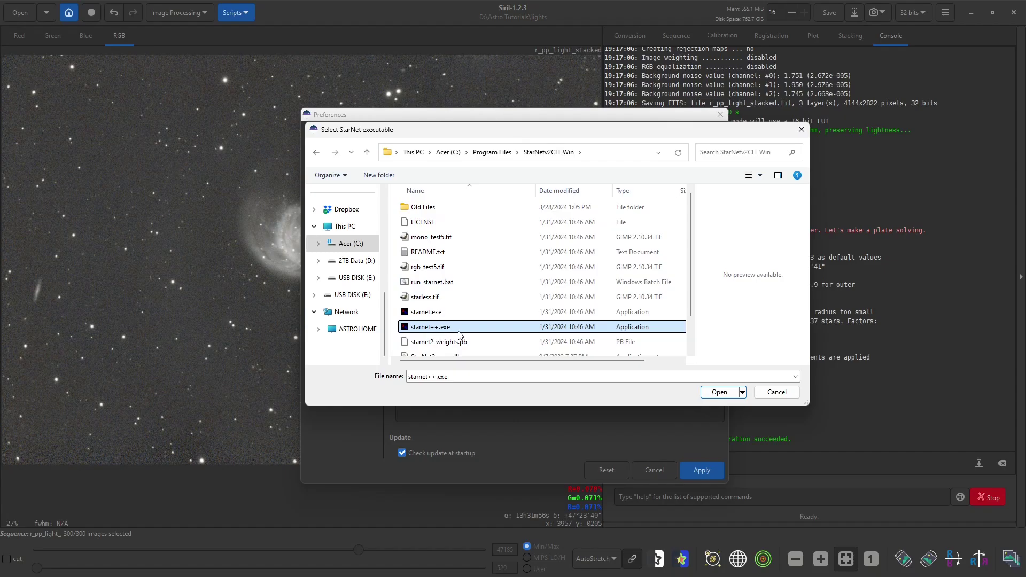
left_click(722, 392)
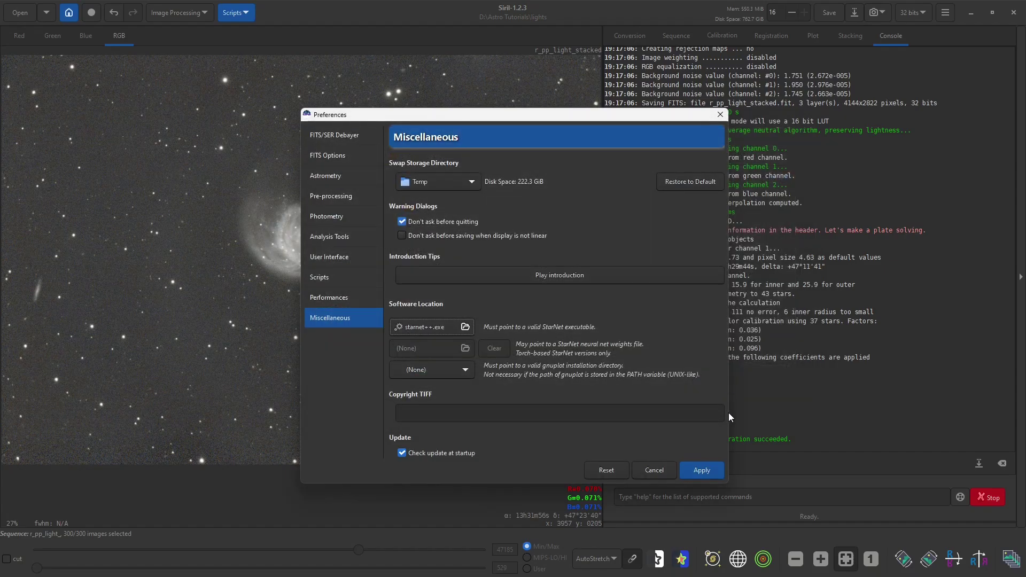
left_click(701, 472)
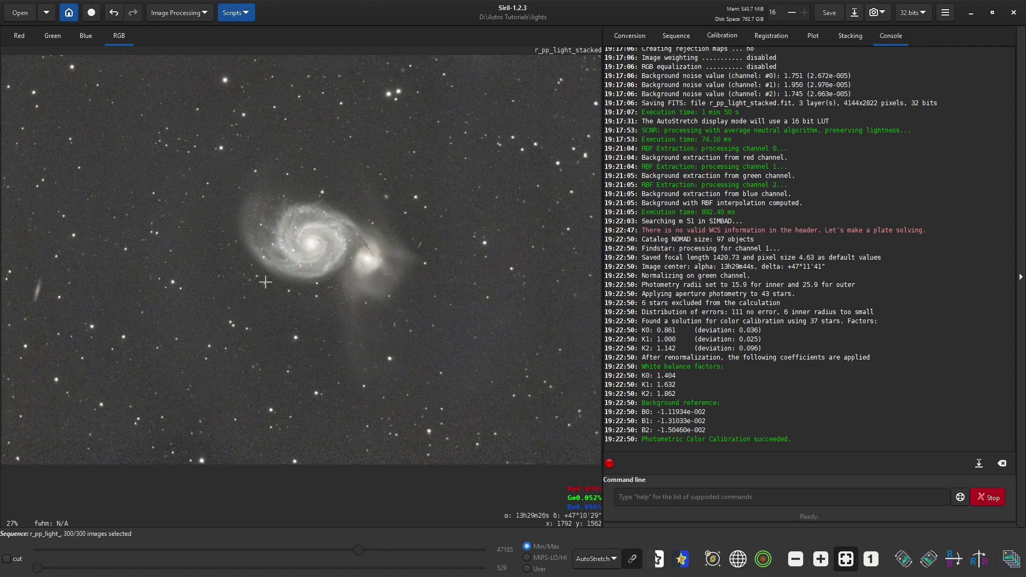
Step: Run the Desaturate Stars star-processing operation on the color-calibrated image
left_click(194, 14)
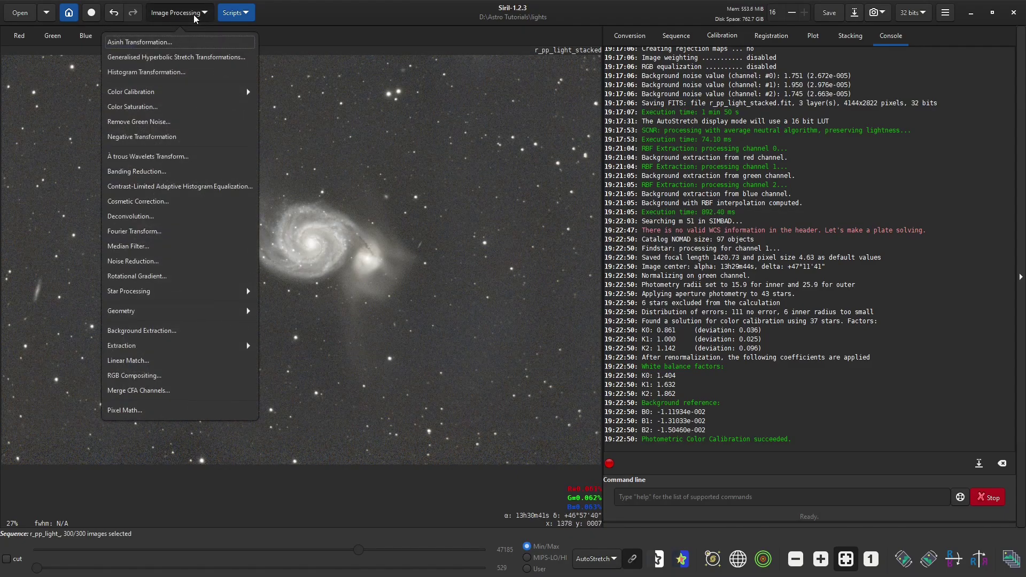
left_click(165, 291)
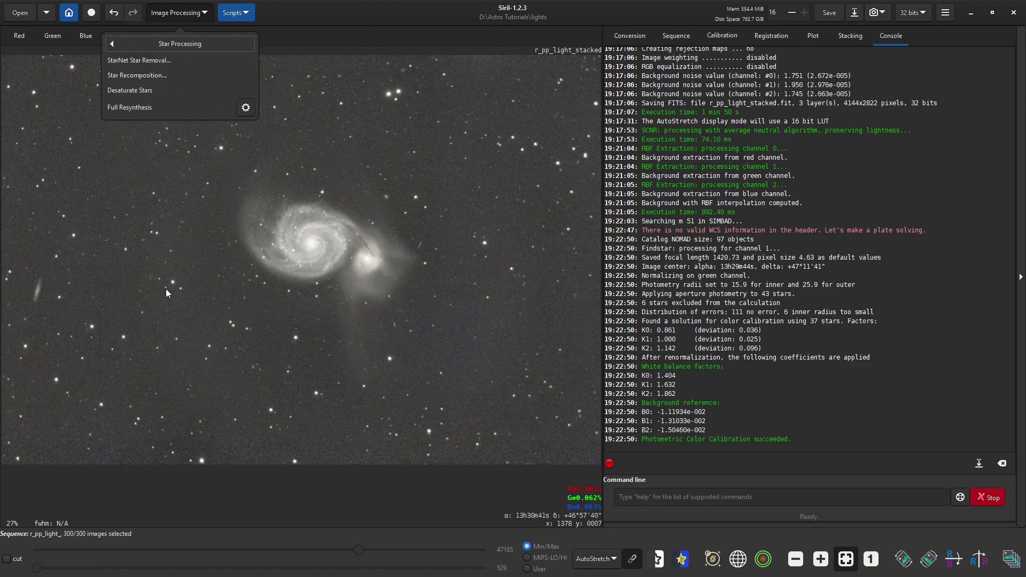
left_click(137, 90)
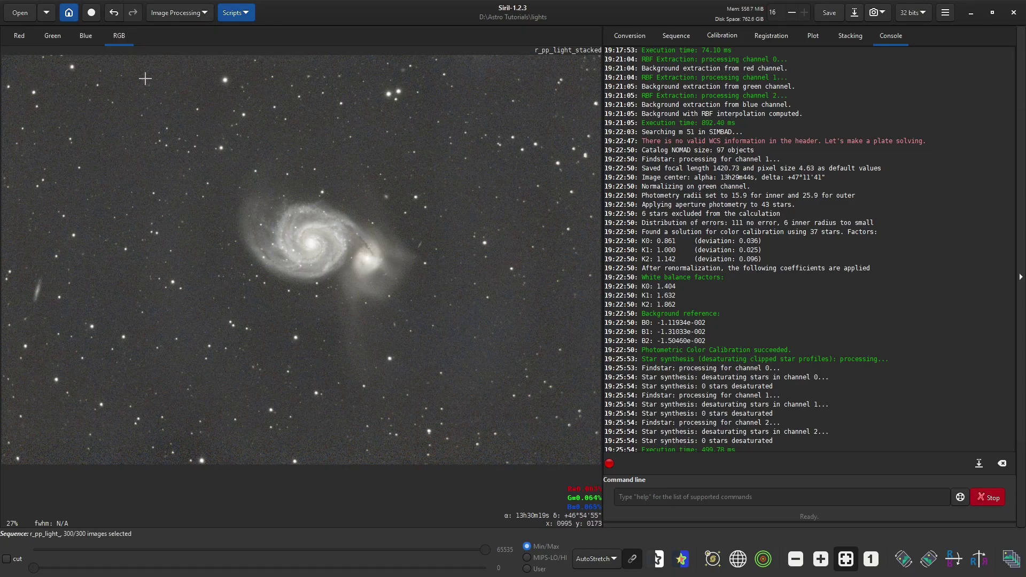
Step: Change the working directory to the Processed folder inside Astro Tutorials
left_click(70, 15)
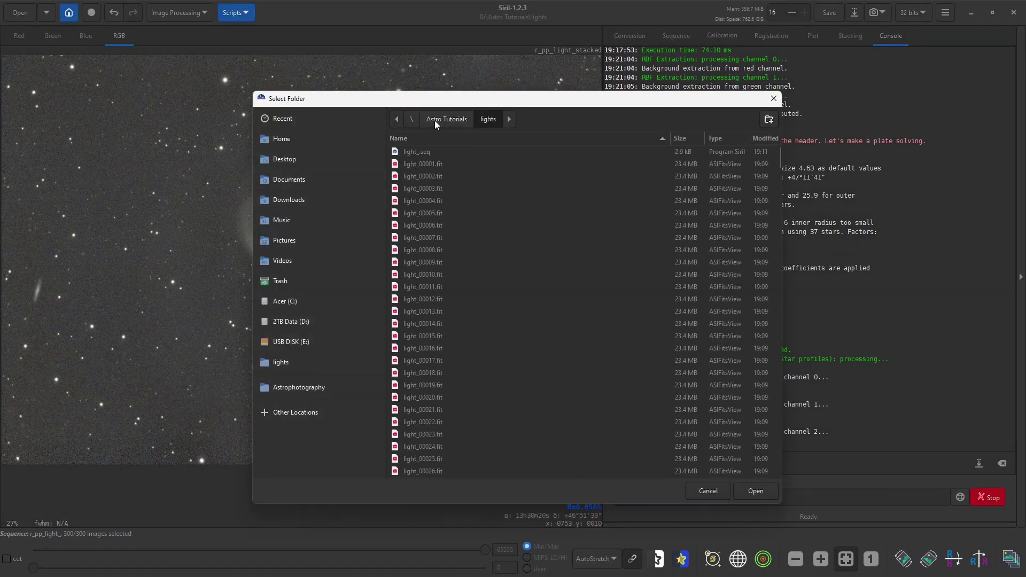
left_click(435, 121)
double_click(419, 202)
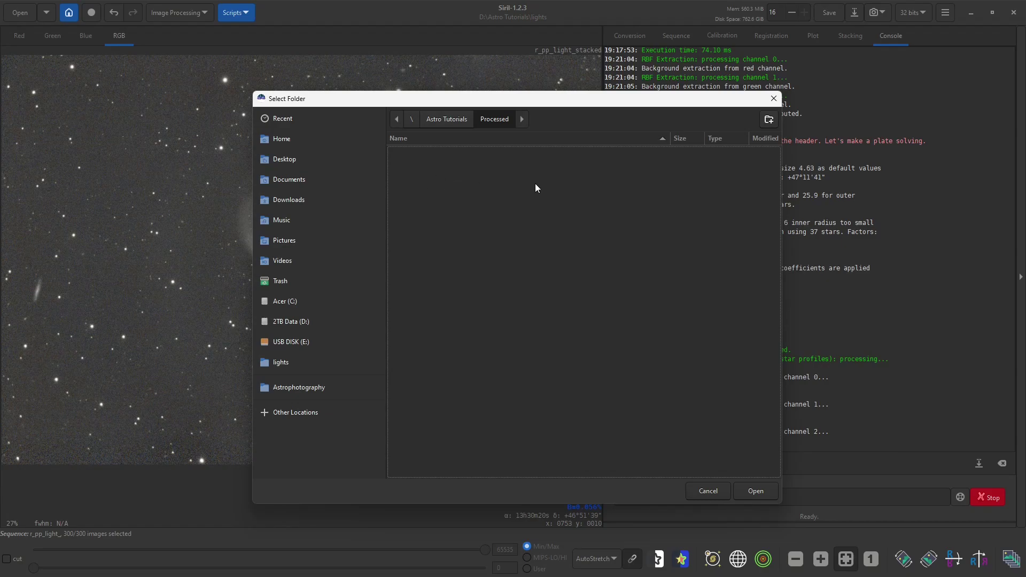
left_click(756, 491)
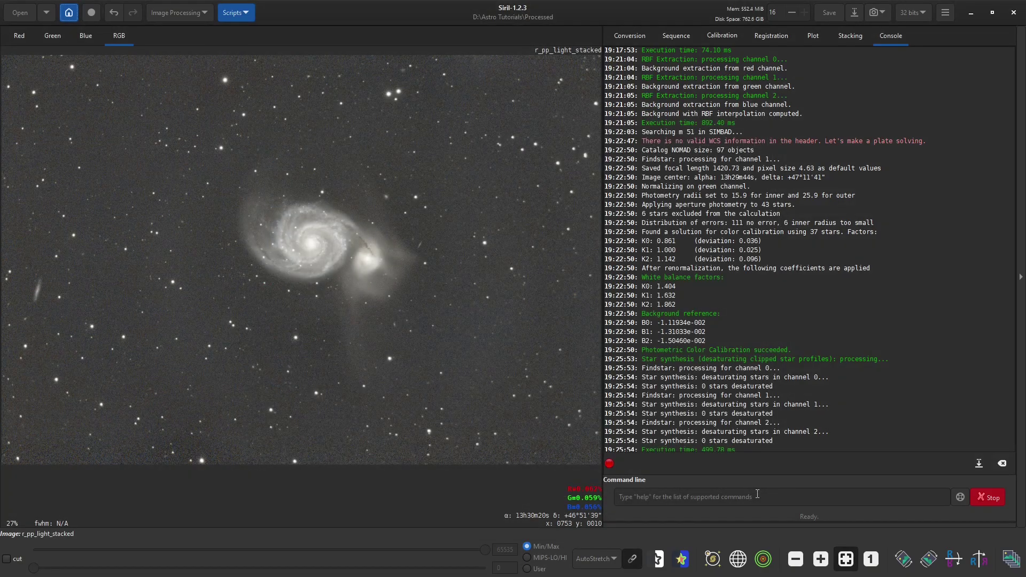
Step: Run StarNet Star Removal on the image with Pre-stretch linear image and Generate star mask enabled
left_click(202, 15)
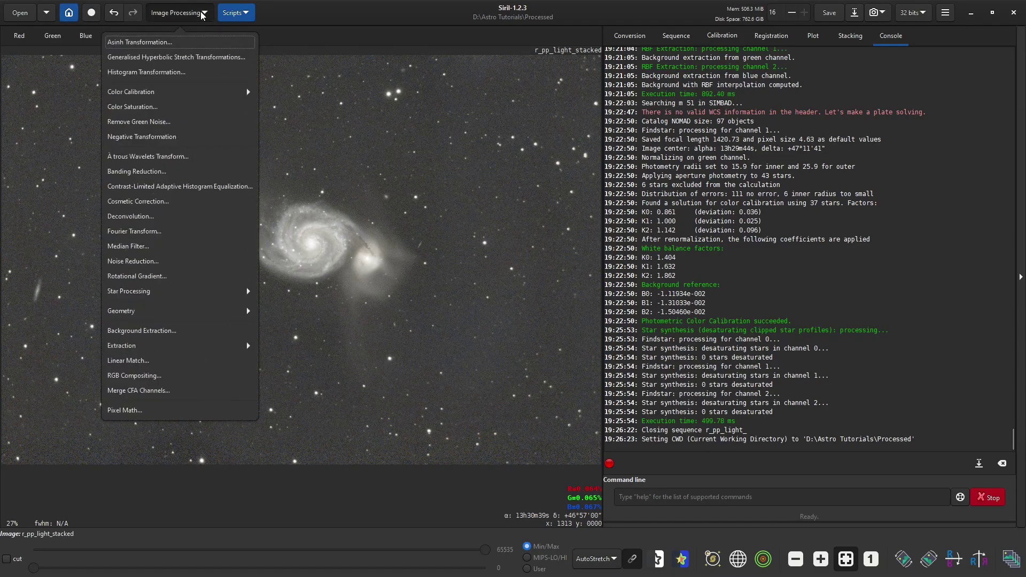
left_click(148, 291)
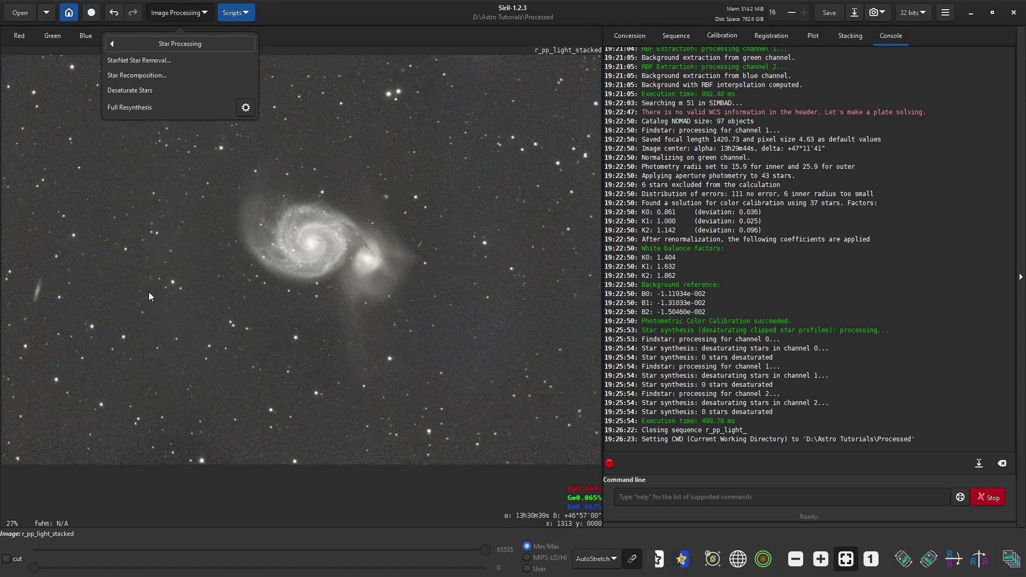
left_click(140, 62)
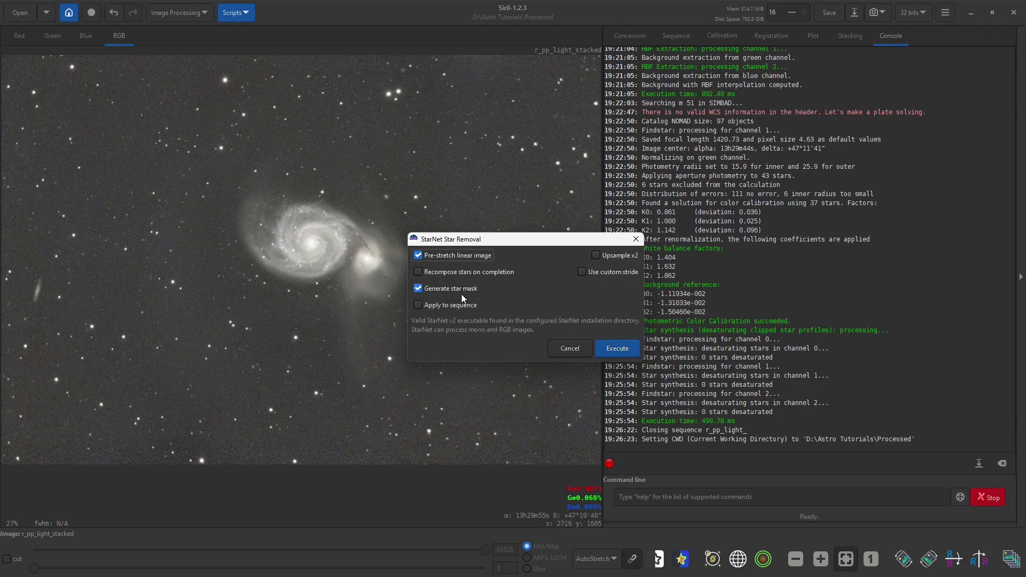
left_click(616, 350)
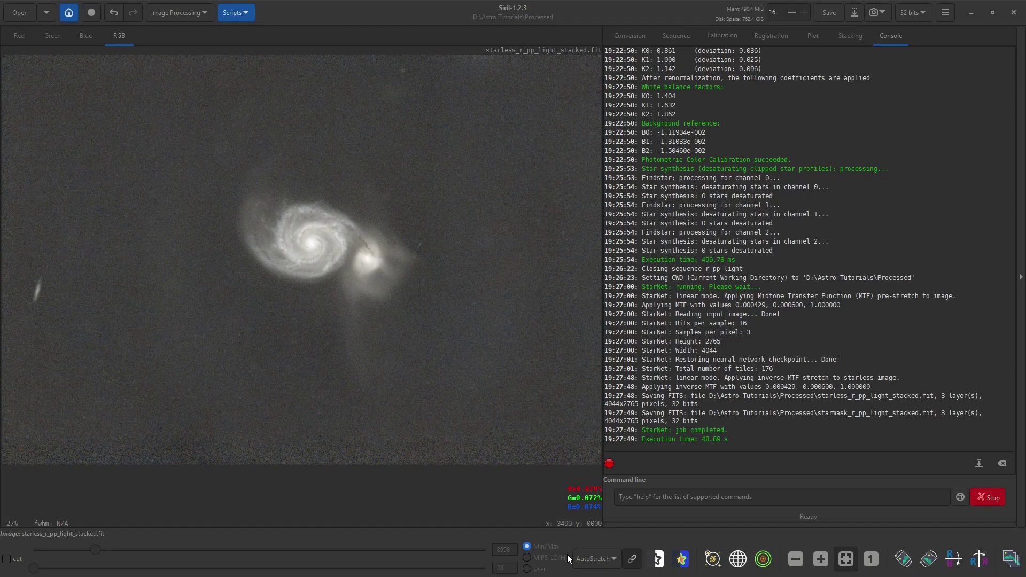
Step: Switch the display mode of the starless image to Linear and clear the small selection on it
left_click(595, 562)
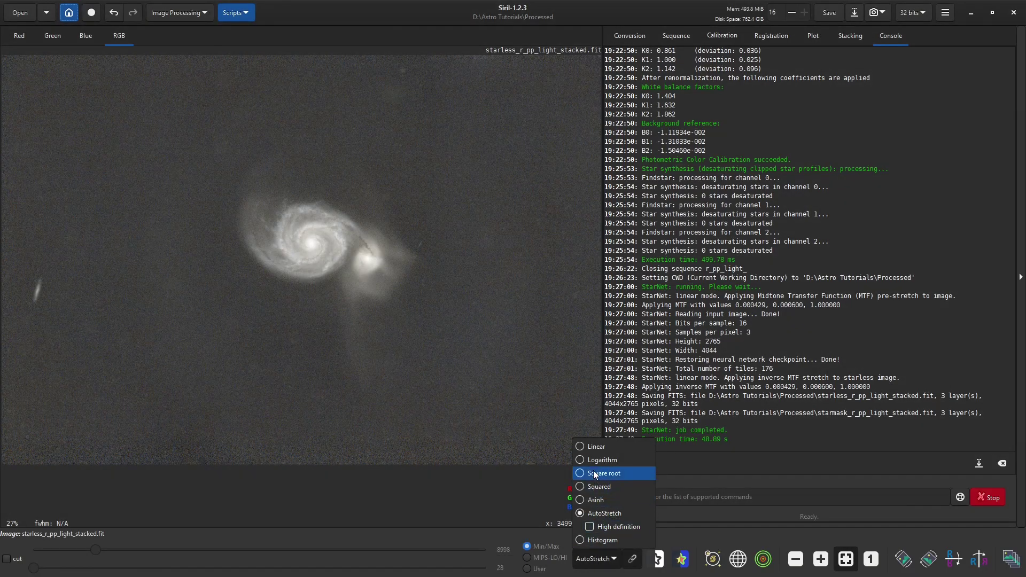
left_click(596, 447)
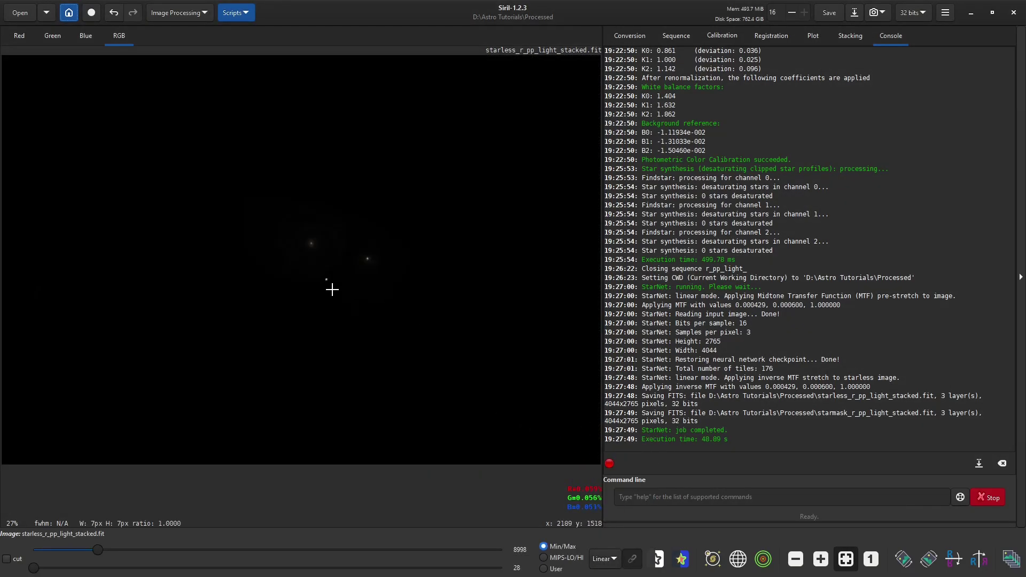
left_click(413, 341)
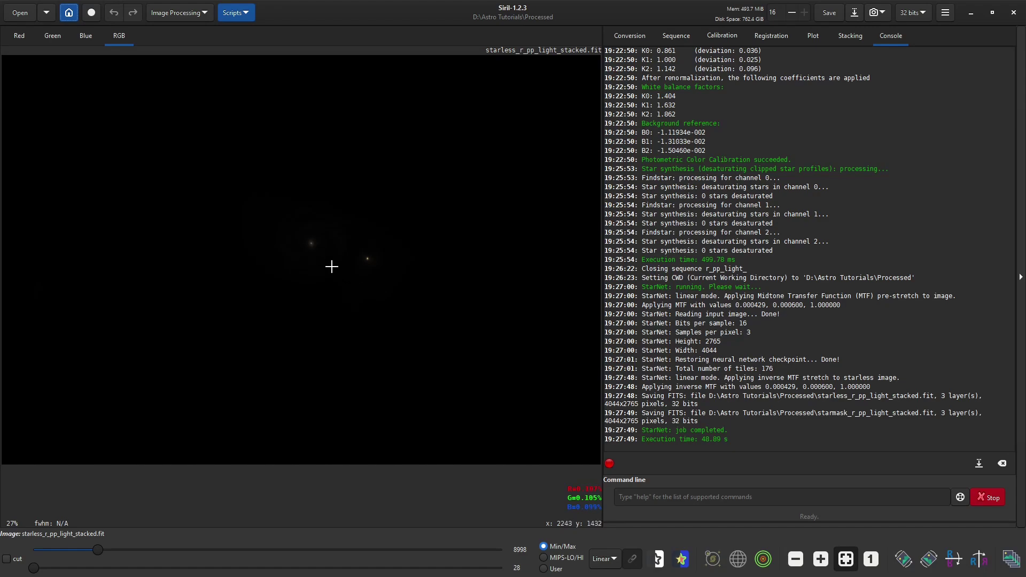
Step: Open Generalised Hyperbolic Stretch Transformations for the starless image, move the dialog clear of the galaxy, and zoom its histogram to 100
left_click(191, 13)
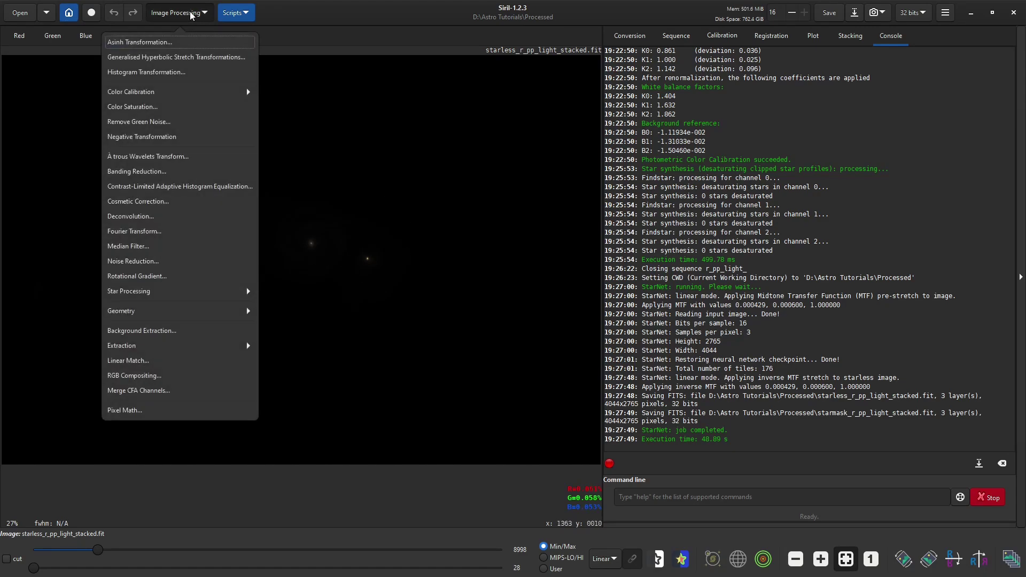
left_click(157, 57)
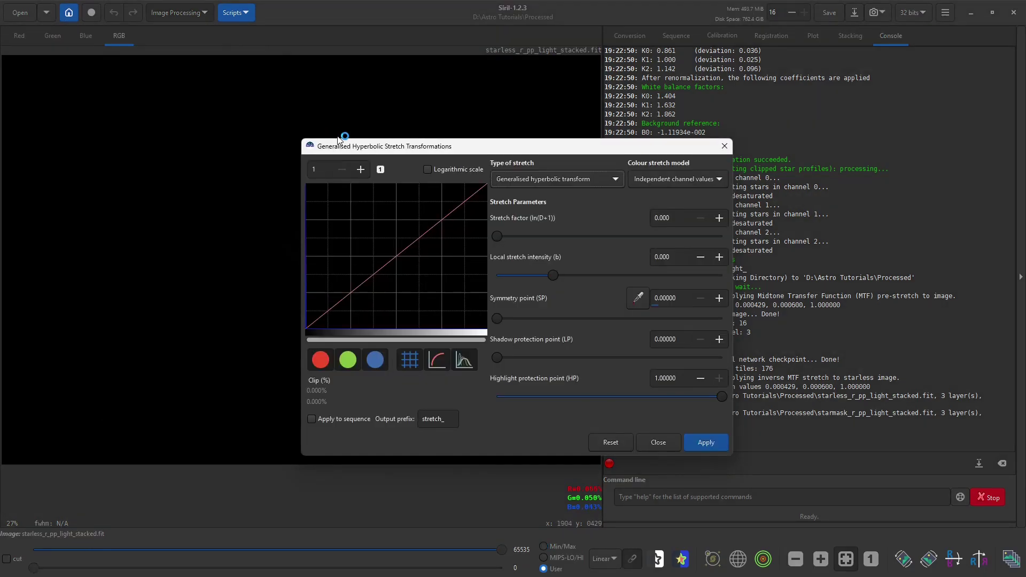
left_click_drag(426, 151, 699, 58)
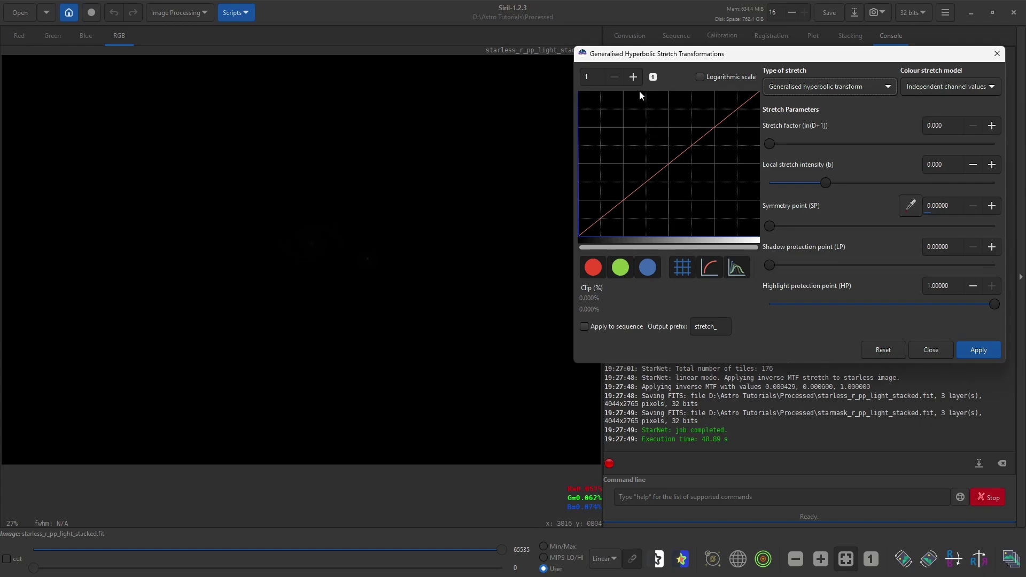
left_click(595, 78)
type("00")
key("Return")
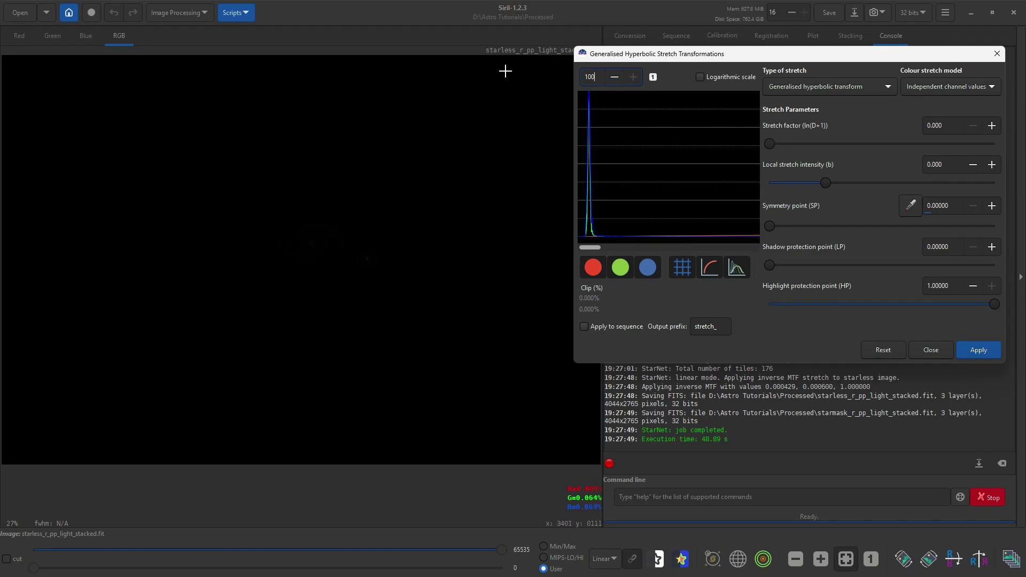
Step: Select a background patch of about 61 × 75 px above the galaxy and sample it as the symmetry point, 0.00062
left_click_drag(503, 72, 511, 82)
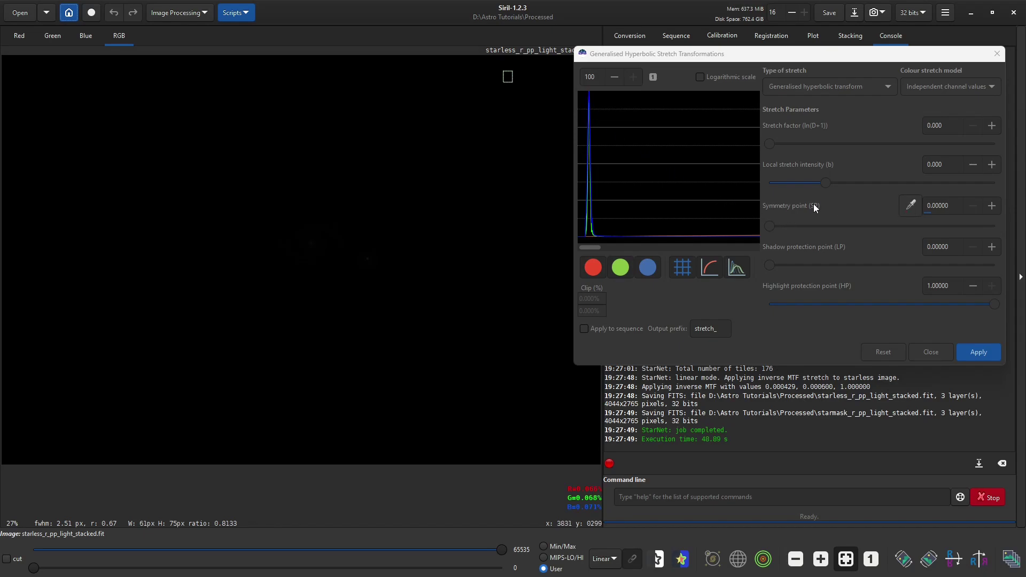
left_click(588, 93)
left_click(588, 93)
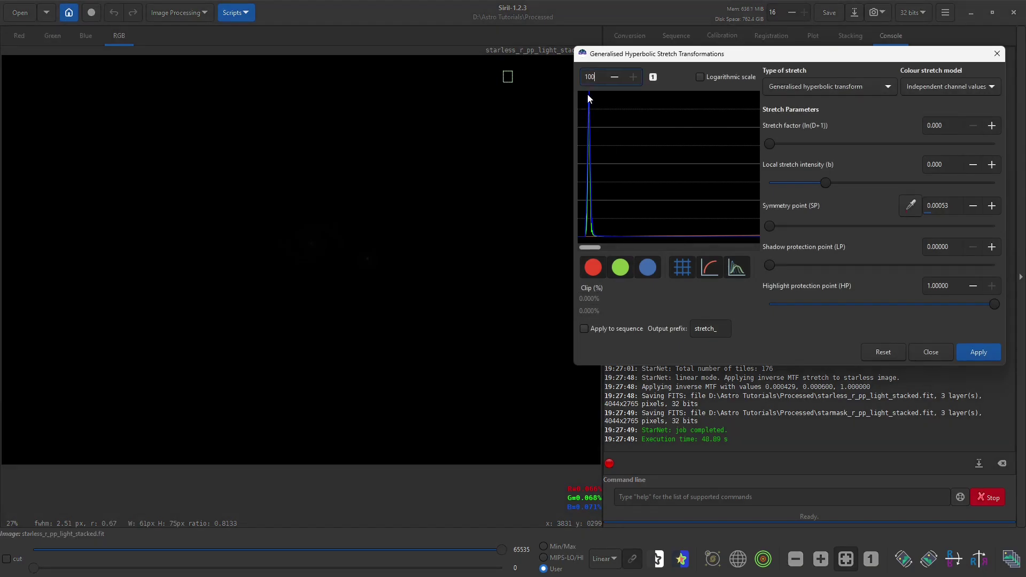
left_click(912, 207)
Step: Set the stretch factor to about 4.177 and the local stretch intensity to about 2.351, checking the galaxy cores up close
left_click_drag(771, 143, 864, 155)
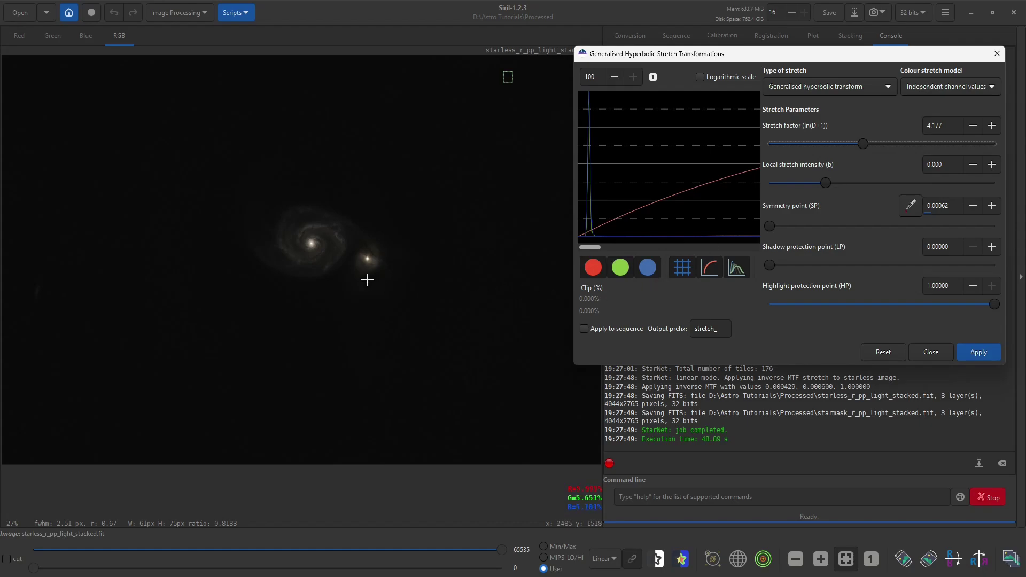
scroll(306, 254, "up", 3)
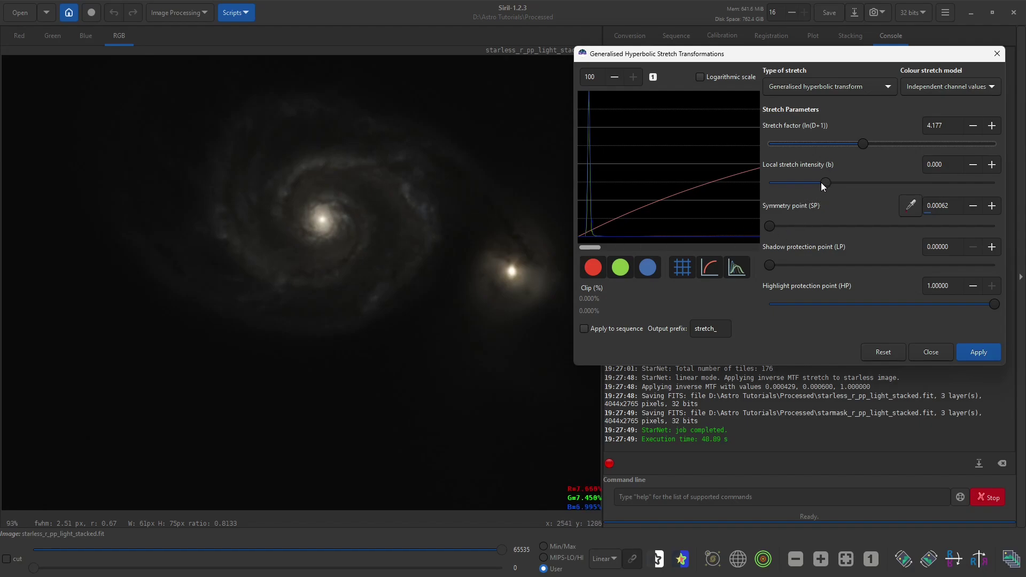
left_click_drag(826, 180, 853, 187)
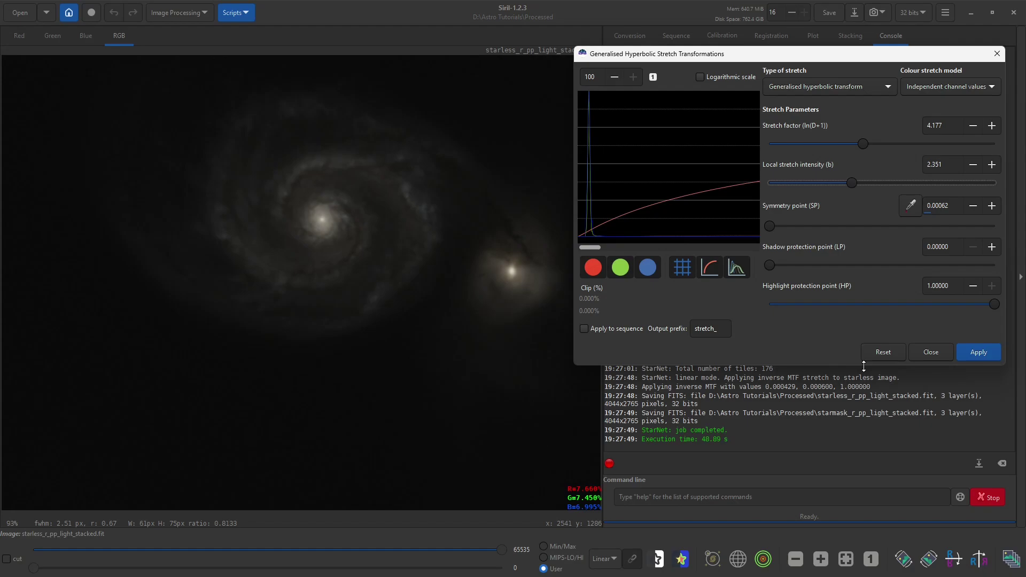
Step: Apply the configured stretch to the starless image and set the dialog's histogram zoom to 10
left_click(967, 351)
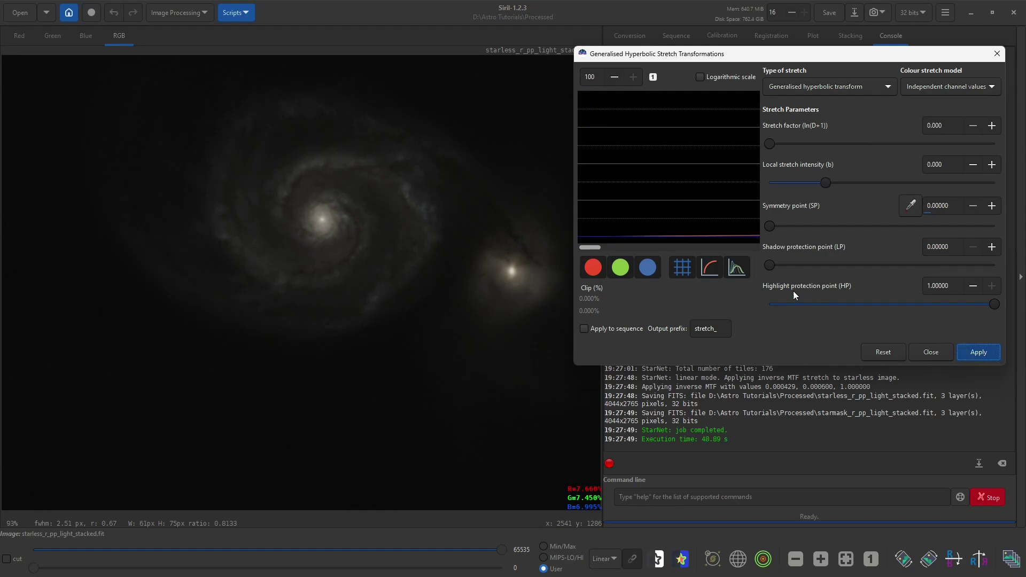
double_click(594, 77)
type("25")
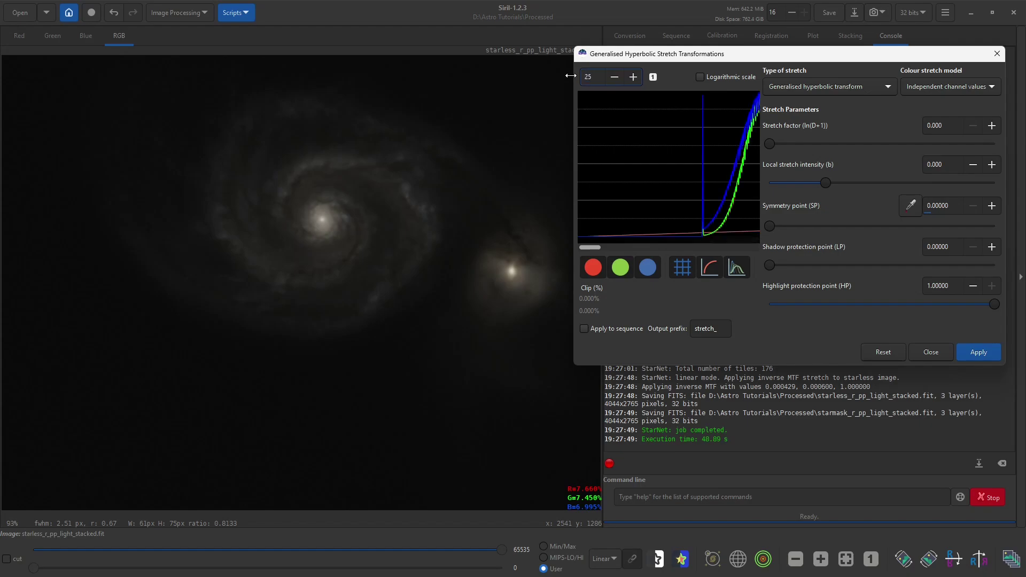
key("BackSpace")
key("BackSpace")
type("10")
key("Return")
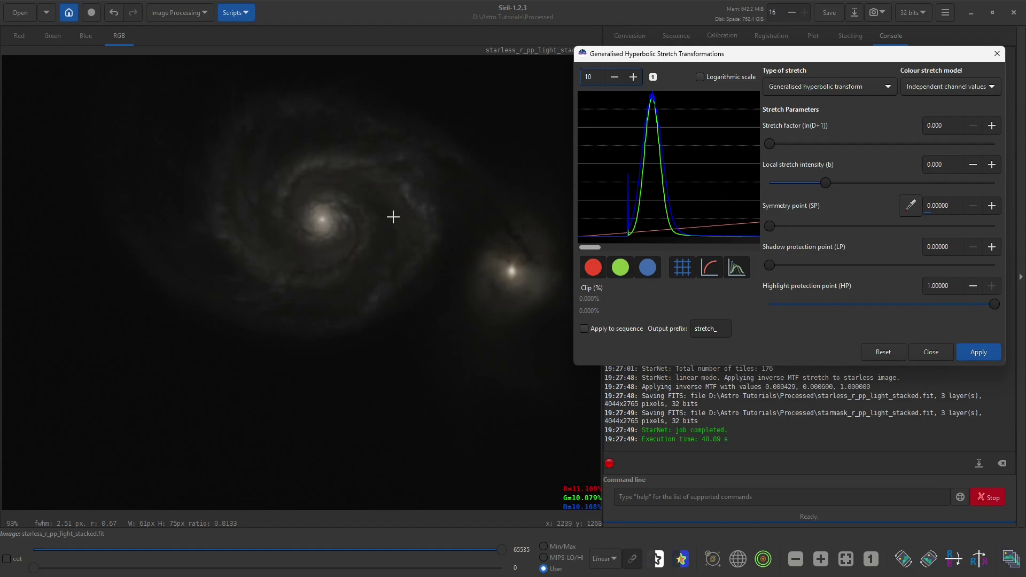
Step: Sample a patch of about 23 × 21 px between the galaxy's spiral arms as symmetry point 0.09872, and set the stretch factor to about 1.026
left_click_drag(380, 210, 391, 220)
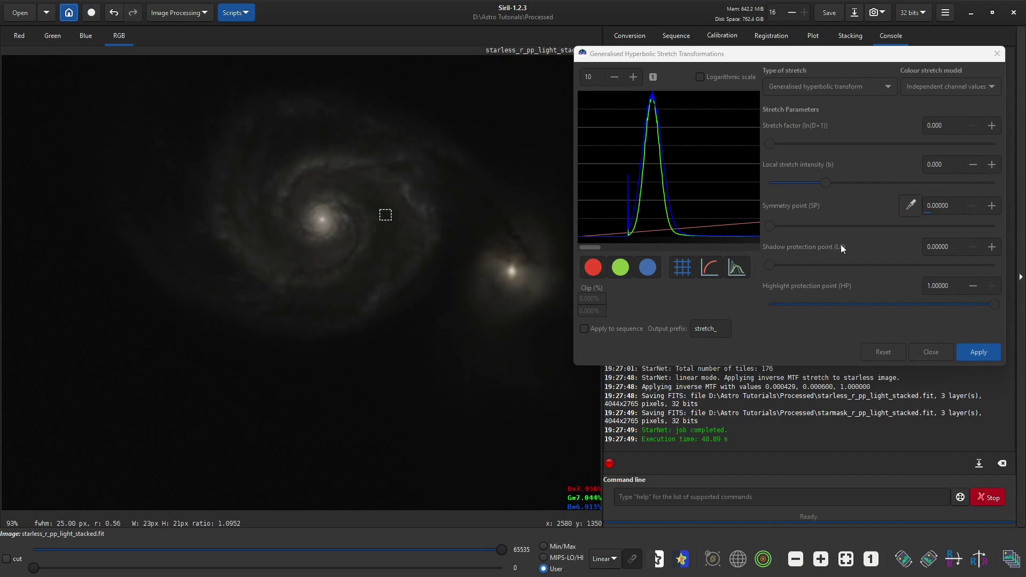
left_click(911, 205)
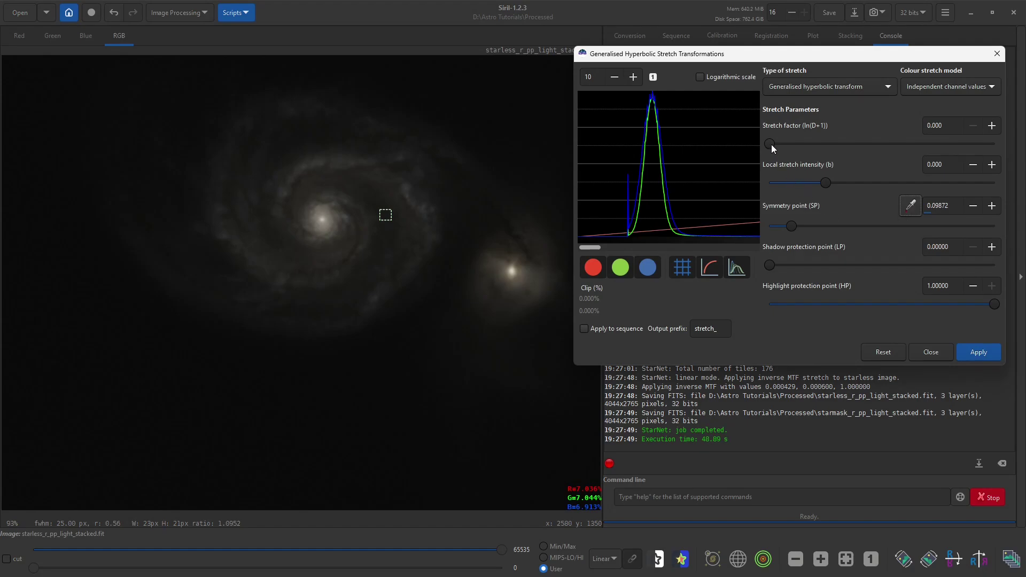
left_click_drag(771, 145, 795, 149)
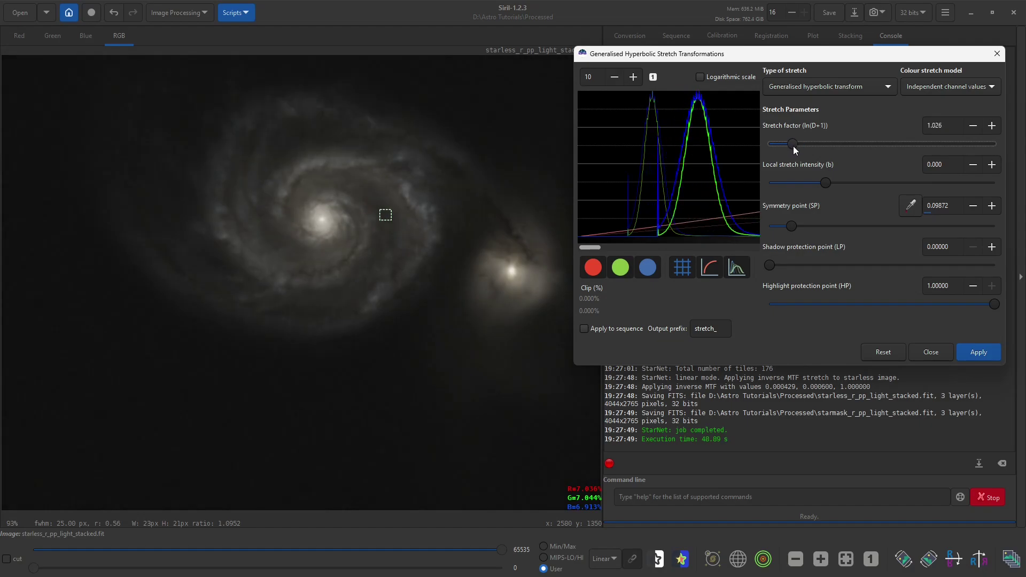
Step: Set the local stretch intensity to about 2.446 and the highlight protection point to about 0.46778, and apply the stretch
left_click_drag(831, 183, 852, 186)
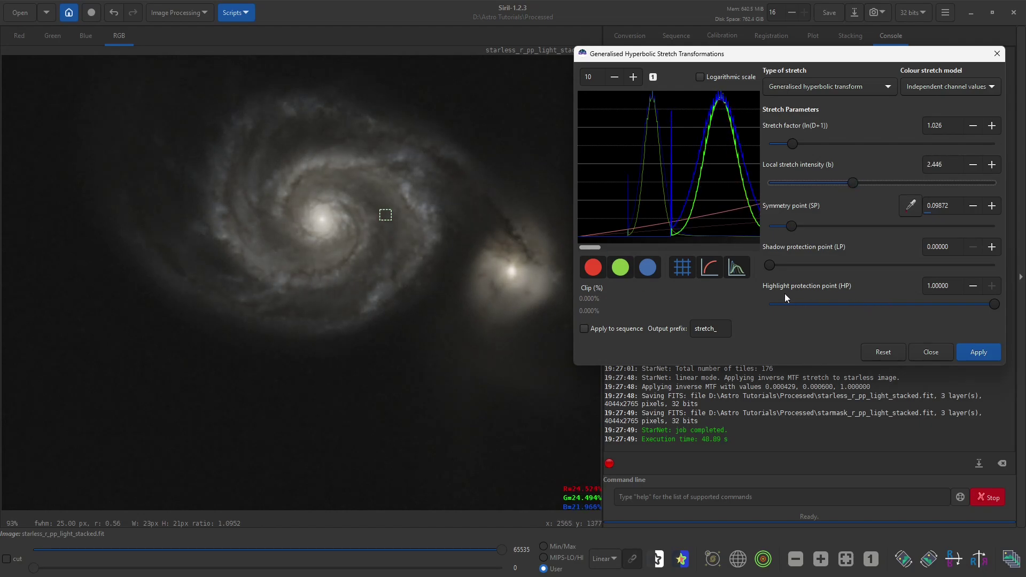
left_click_drag(996, 308, 885, 307)
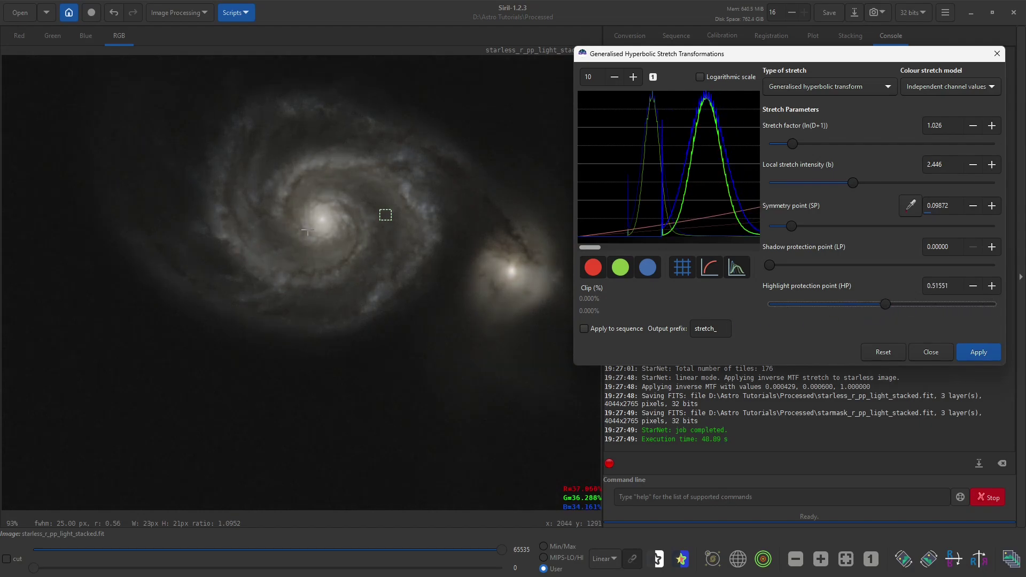
left_click_drag(883, 307, 874, 310)
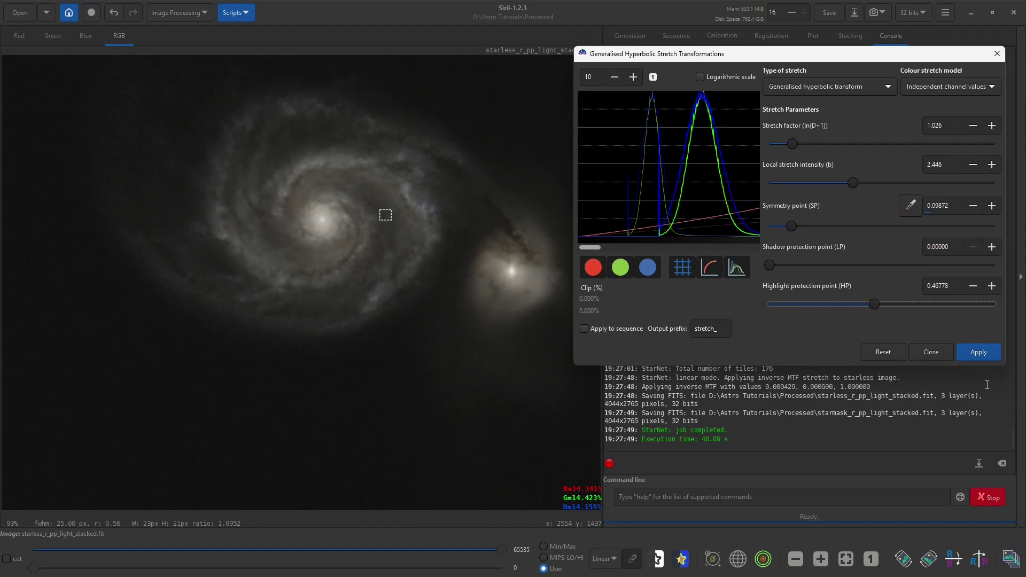
left_click(982, 354)
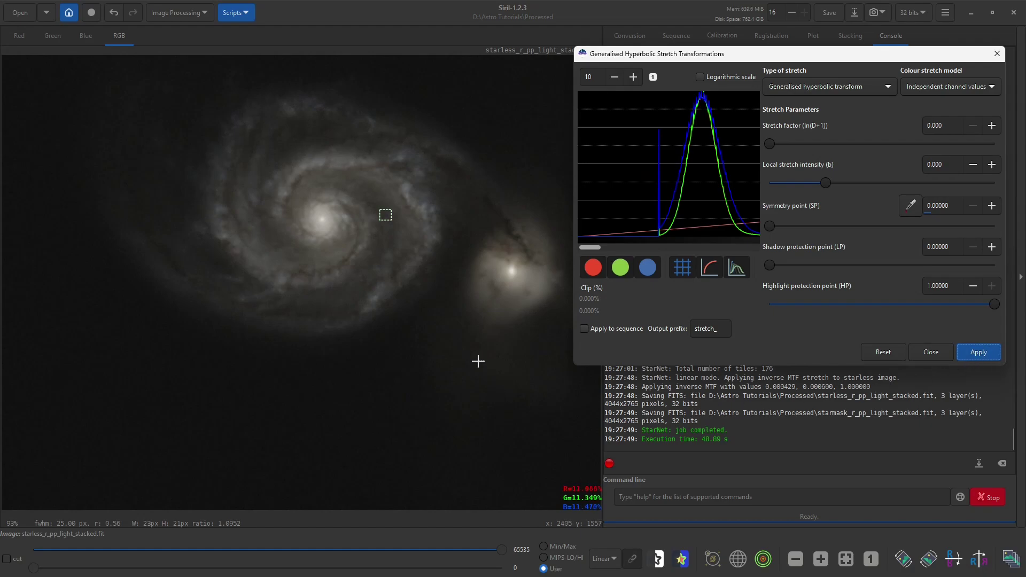
Step: Sample a patch of about 28 × 25 px below the companion galaxy as symmetry point 0.10440, and set the stretch factor to about 0.788
left_click_drag(463, 361, 478, 374)
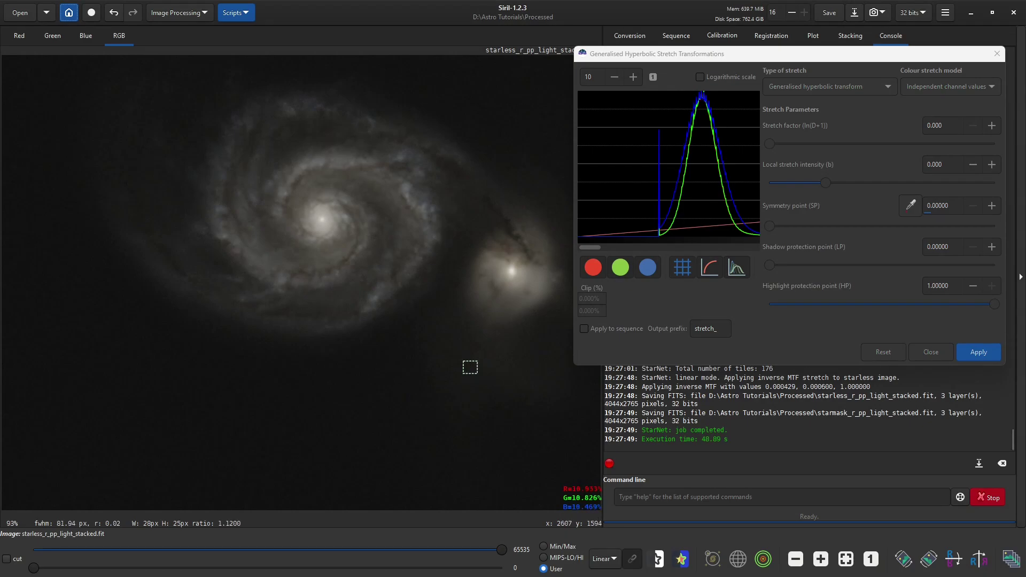
left_click(912, 207)
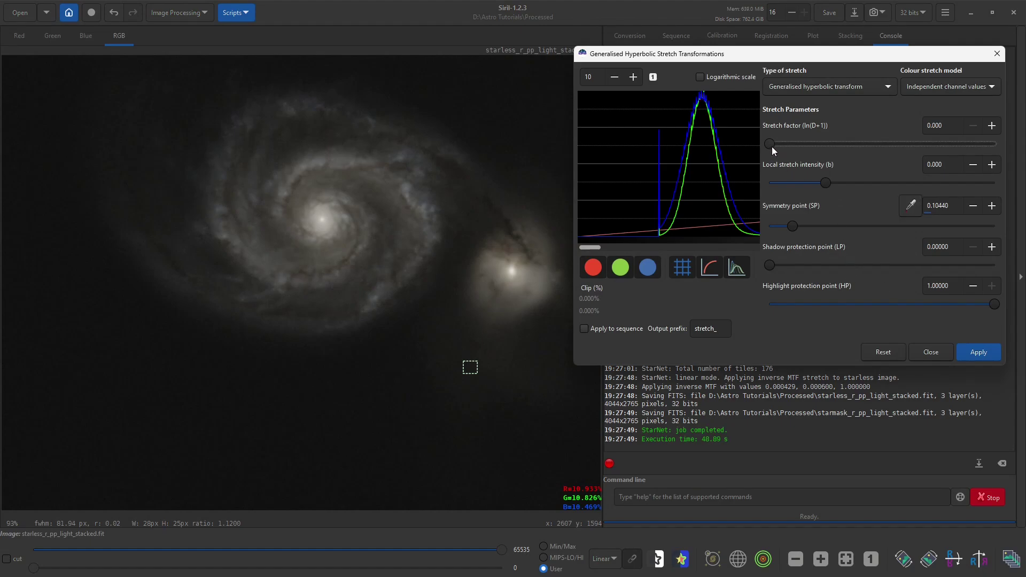
left_click_drag(772, 146, 787, 155)
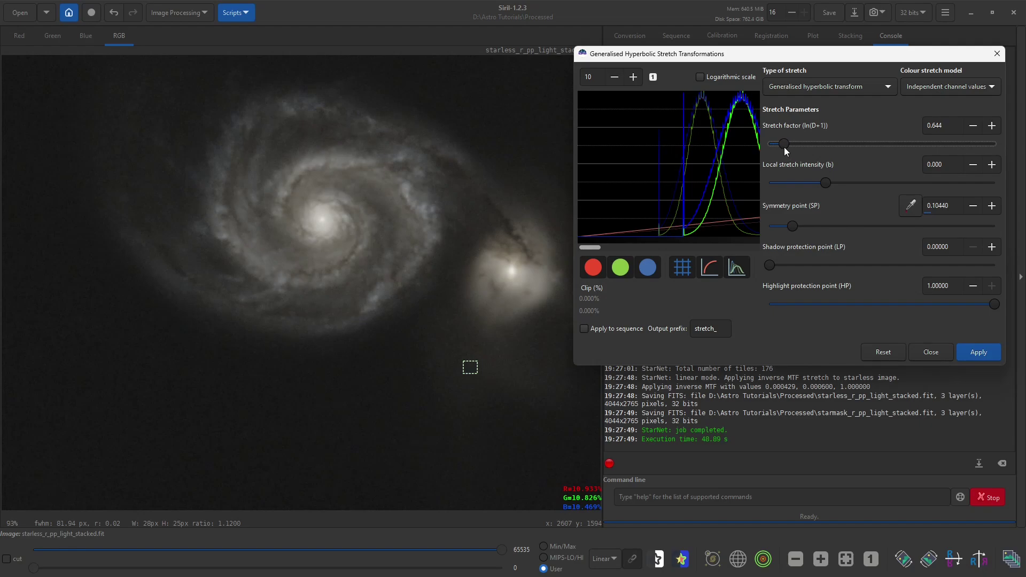
left_click_drag(785, 147, 788, 148)
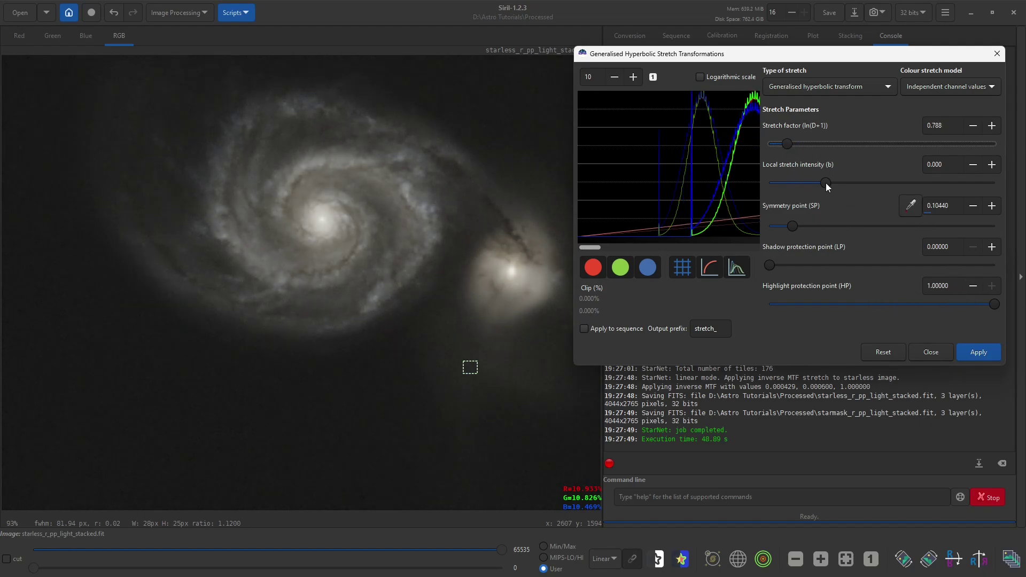
Step: Set the local stretch intensity to about 0.919 and highlight protection to about 0.36993, apply the stretch, and close the dialog
left_click_drag(826, 183, 838, 189)
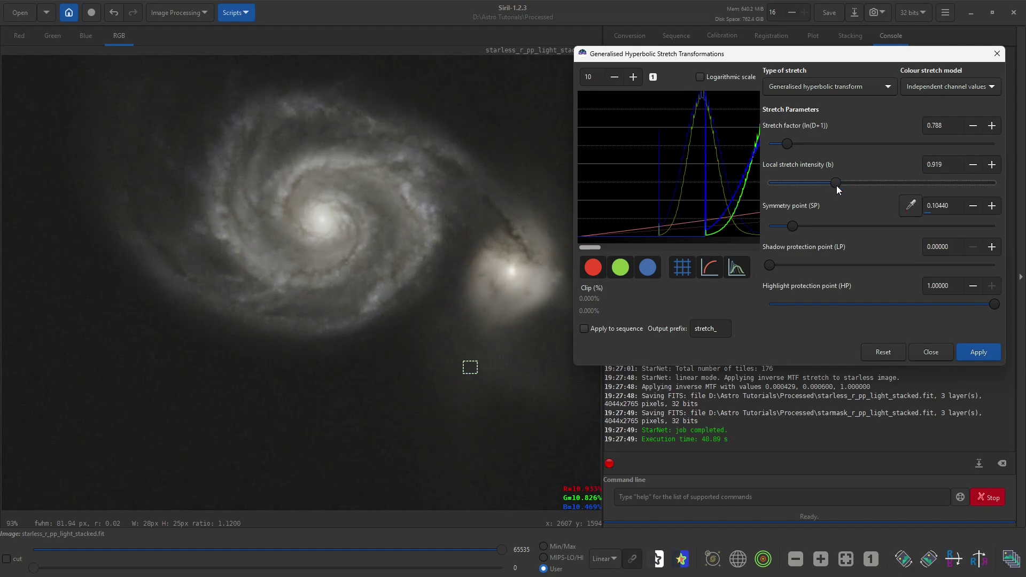
left_click_drag(993, 306, 853, 303)
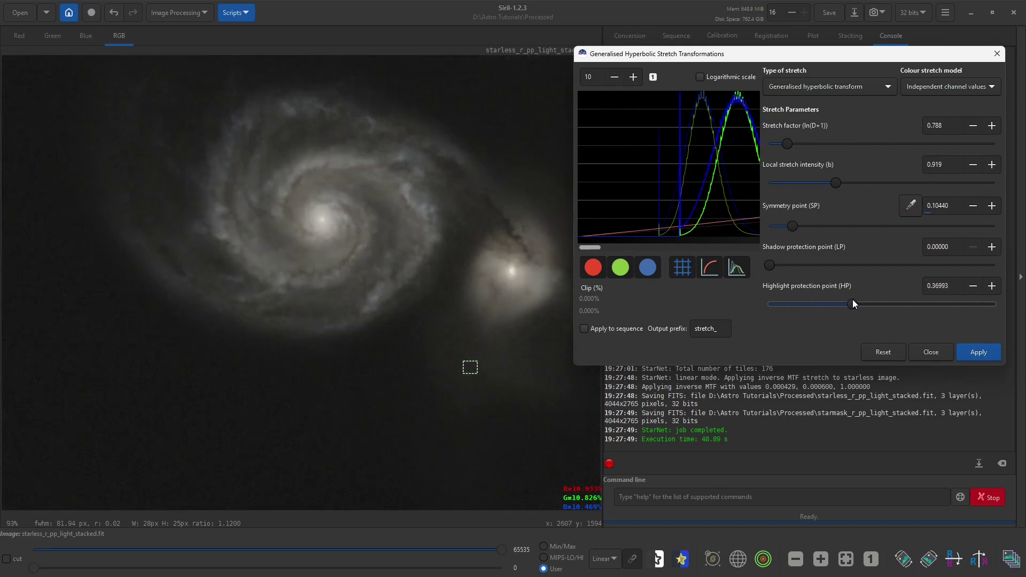
left_click(979, 352)
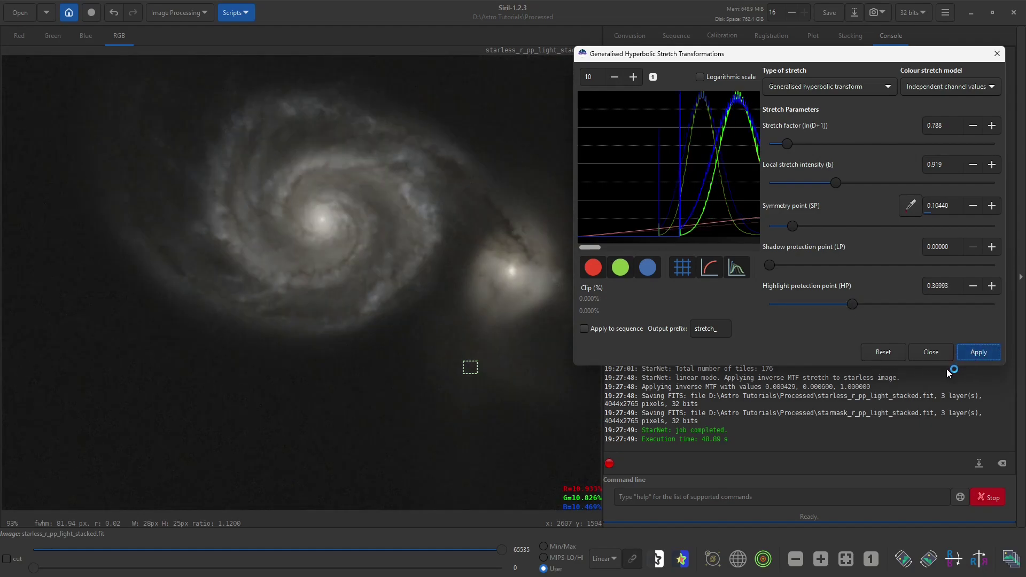
left_click(931, 353)
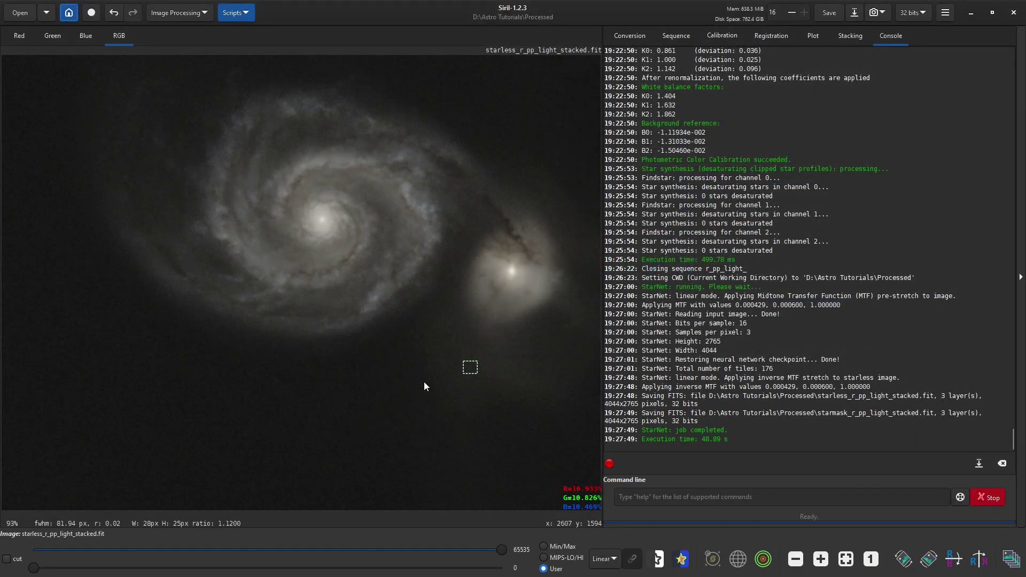
Step: Reopen Generalised Hyperbolic Stretch Transformations, move the dialog clear of the galaxy, and reset its histogram zoom to 1
scroll(504, 424, "down", 2)
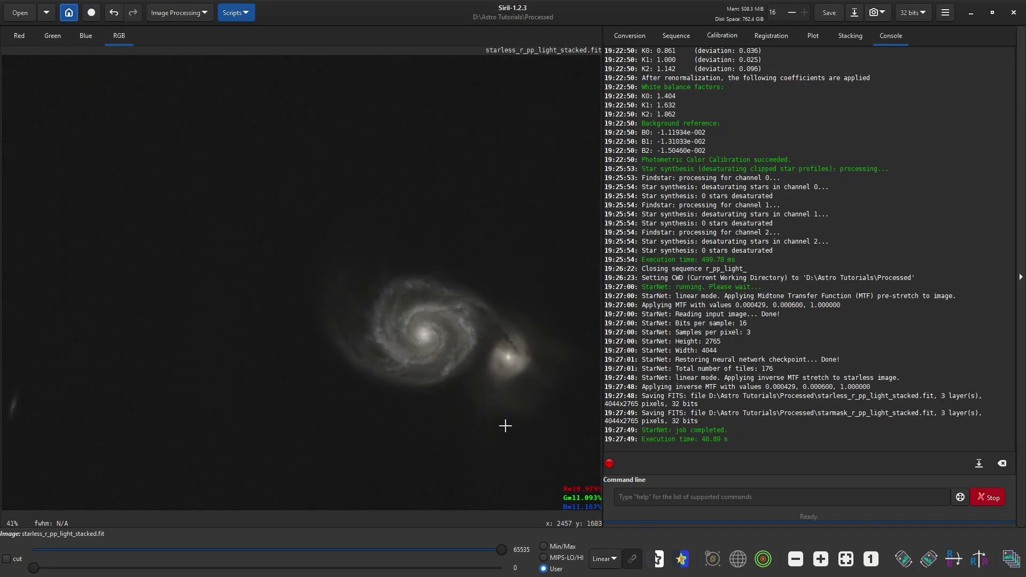
left_click(845, 559)
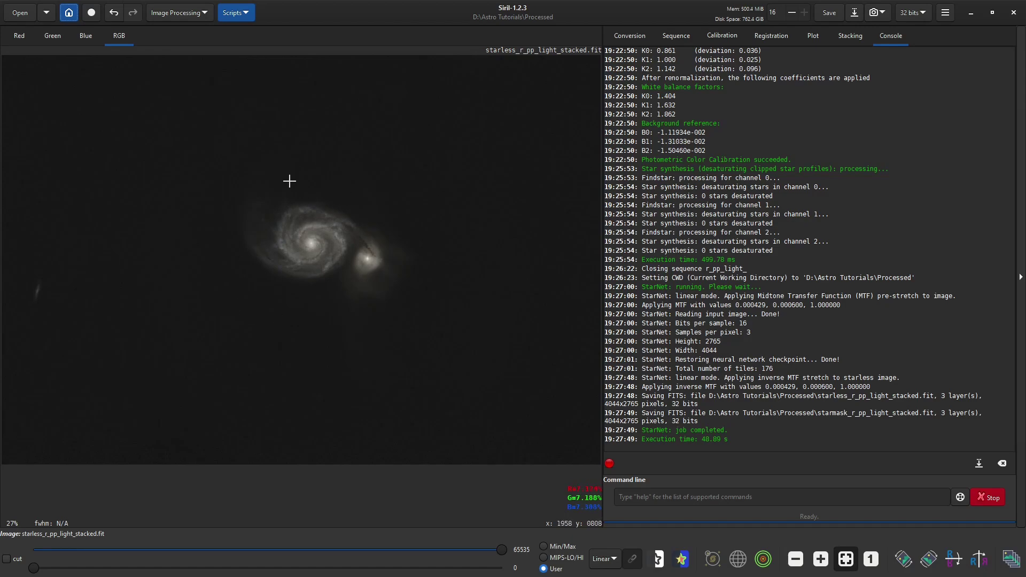
scroll(308, 244, "up", 3)
scroll(308, 244, "down", 1)
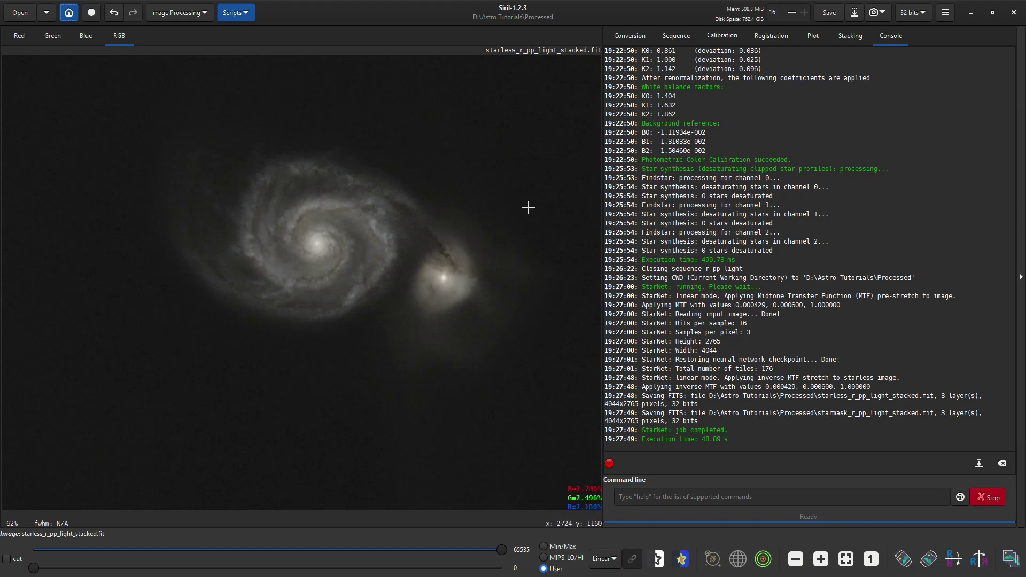
left_click(193, 15)
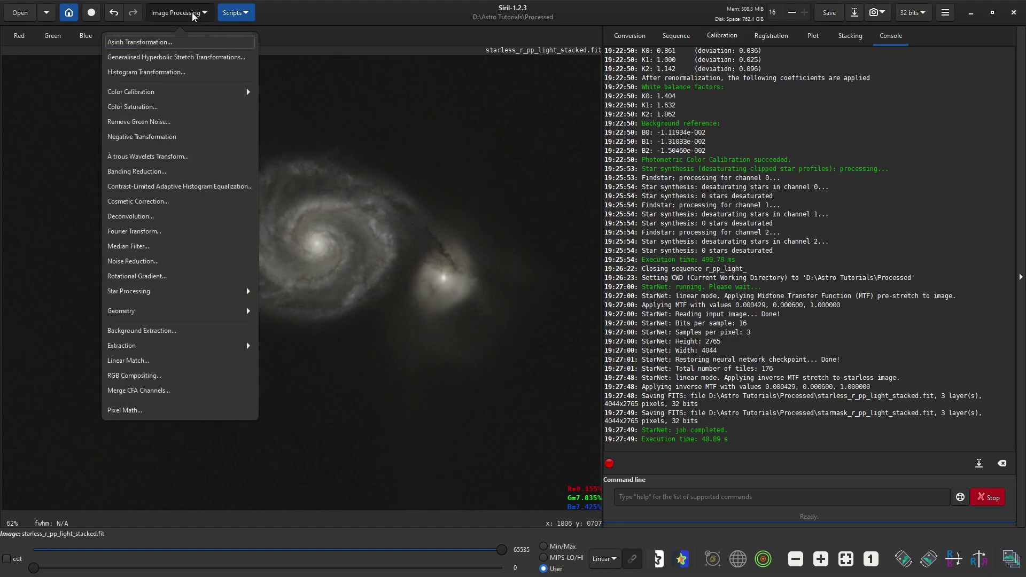
left_click(171, 59)
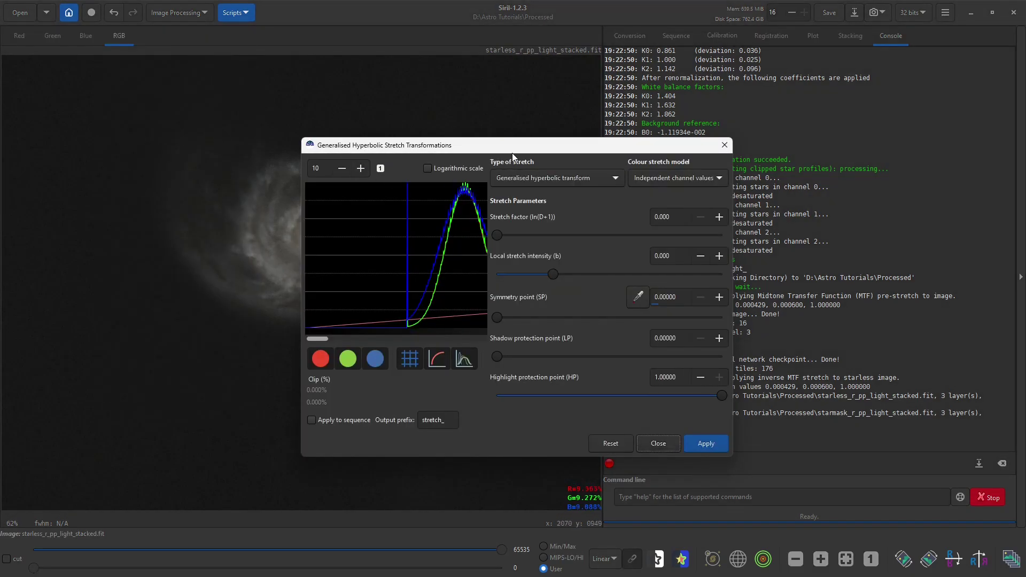
left_click_drag(512, 153, 744, 86)
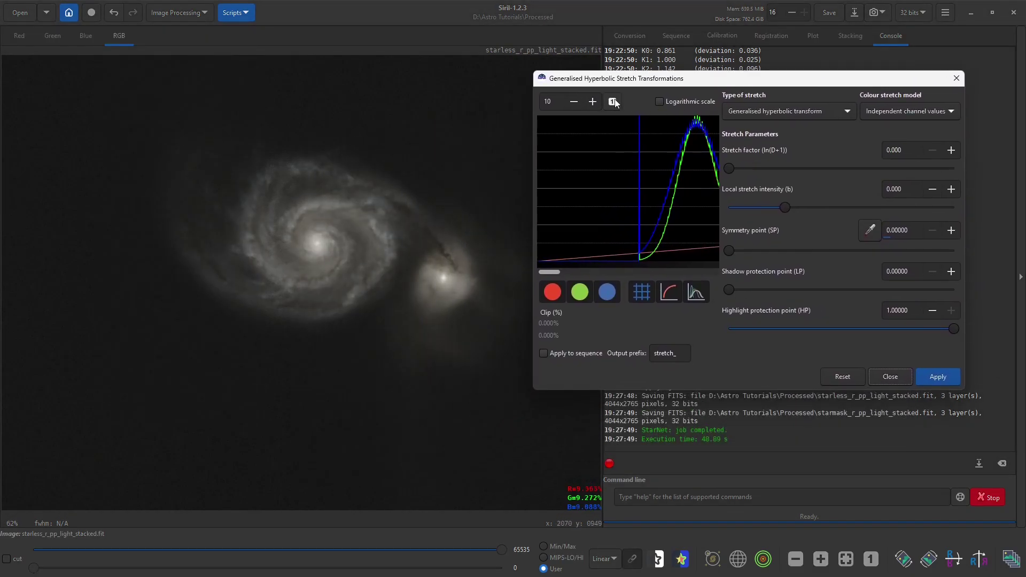
left_click(614, 102)
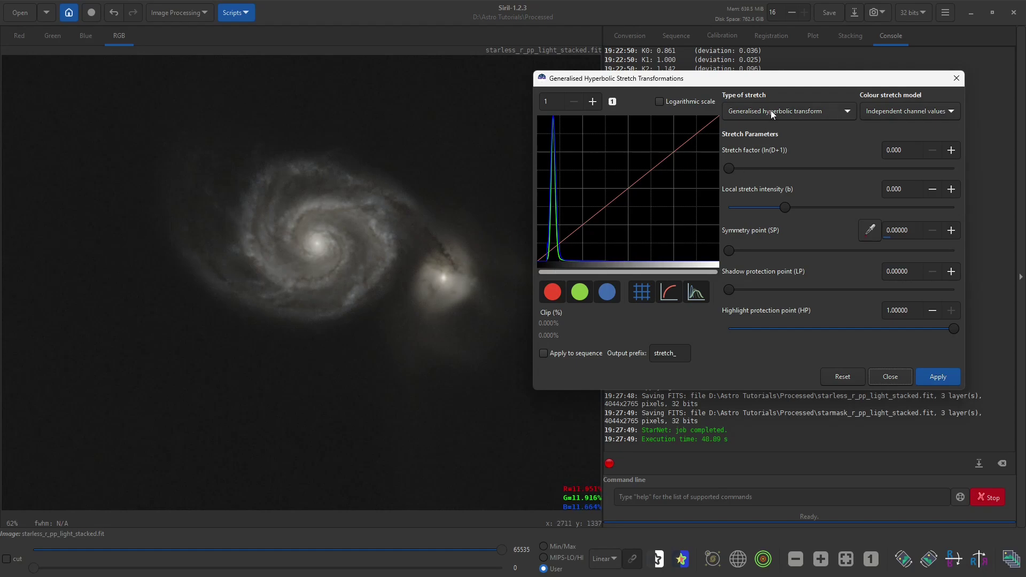
Step: Apply a Linear stretch (BP shift) with the black point at about 0.03341 and close the dialog
left_click(788, 112)
left_click(788, 111)
left_click(788, 111)
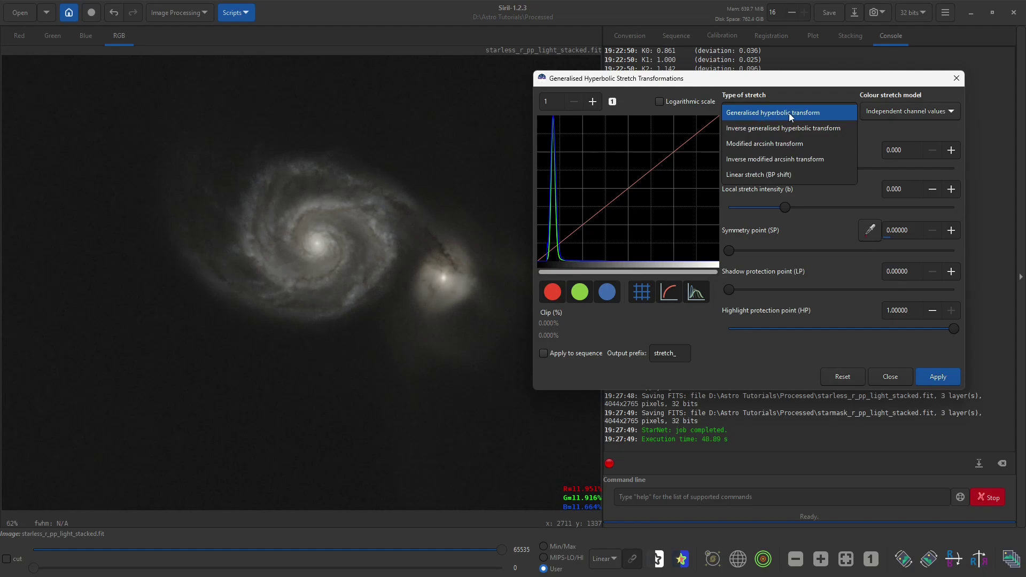
left_click(774, 176)
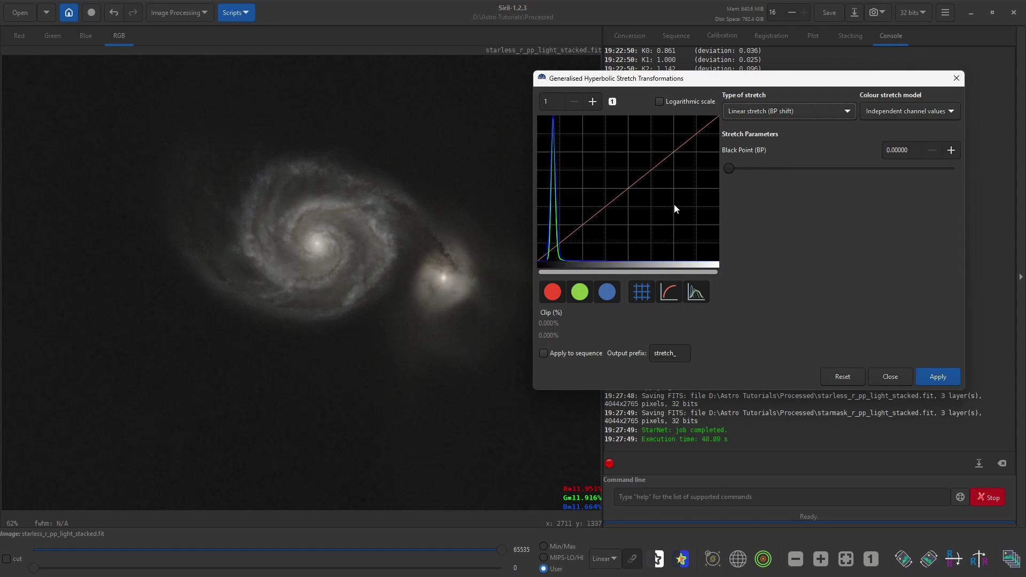
left_click_drag(728, 169, 736, 171)
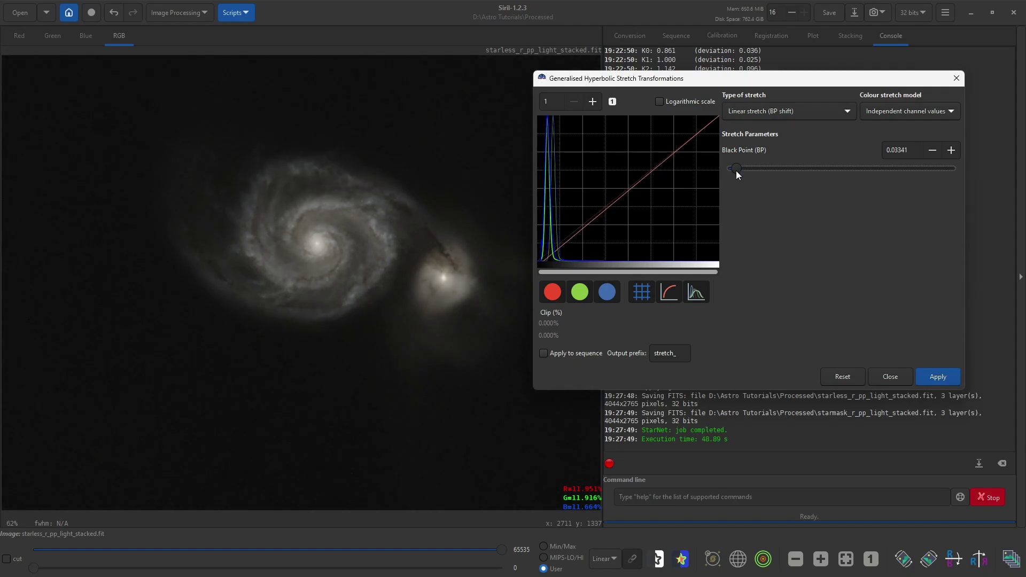
left_click(947, 377)
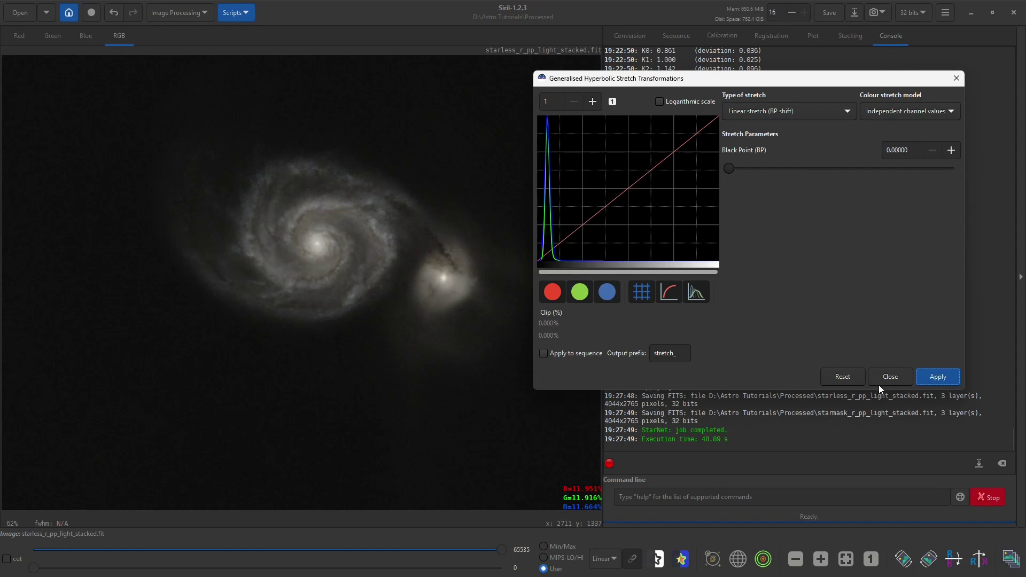
left_click(882, 381)
Step: Open Color Saturation for the starless image and move the dialog clear of the galaxy
scroll(524, 267, "down", 2)
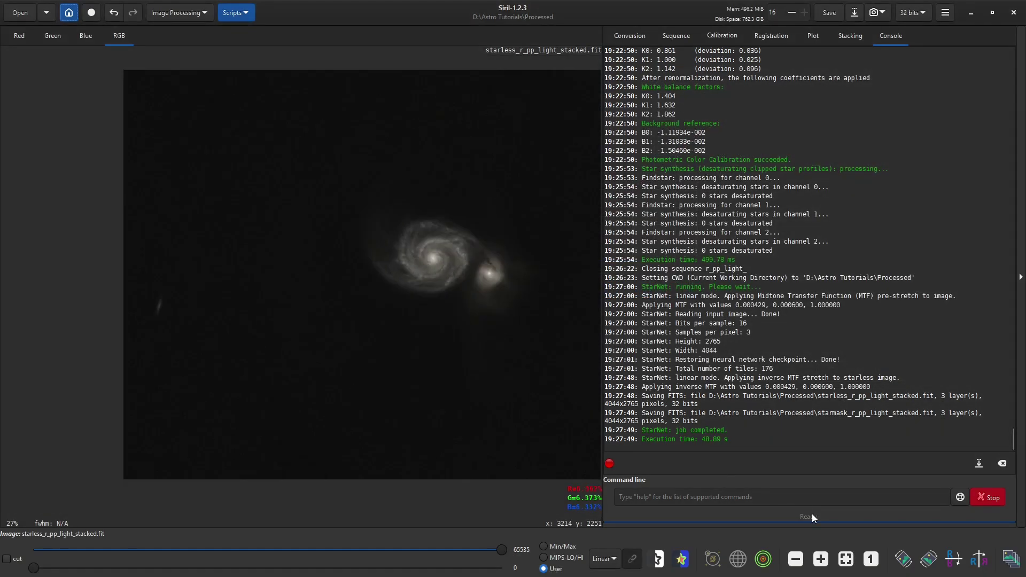
left_click(846, 559)
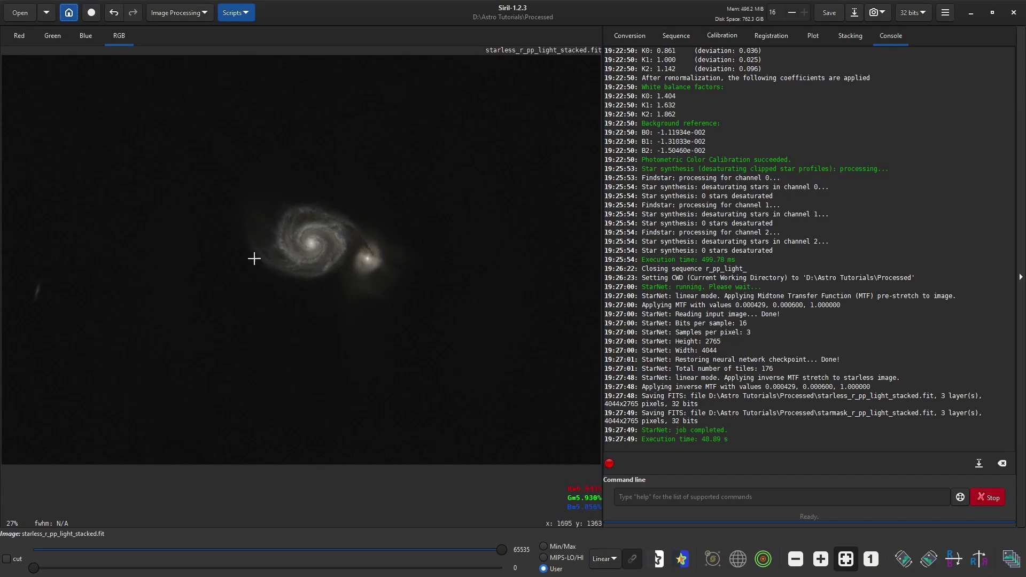
left_click(193, 13)
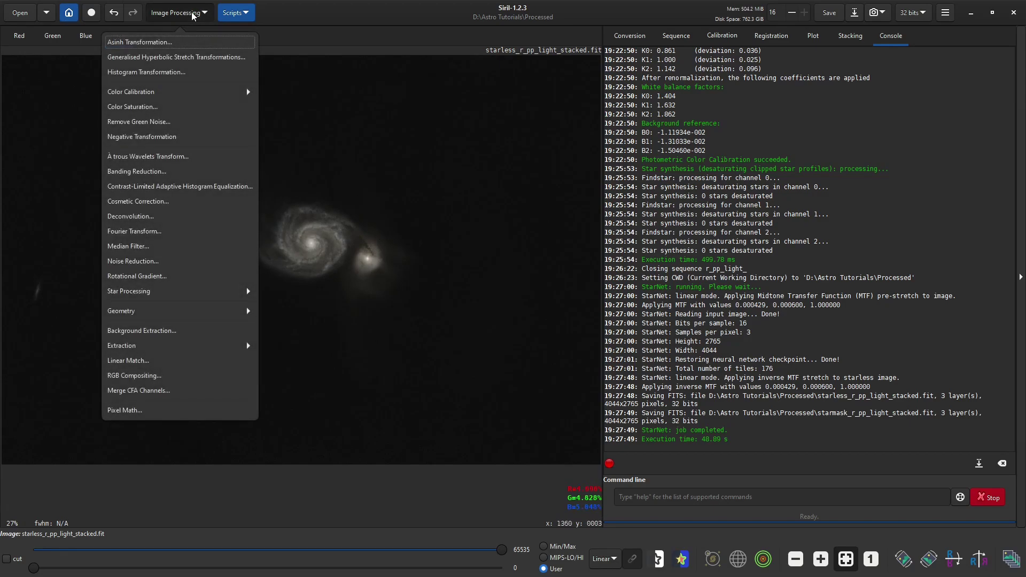
left_click(148, 108)
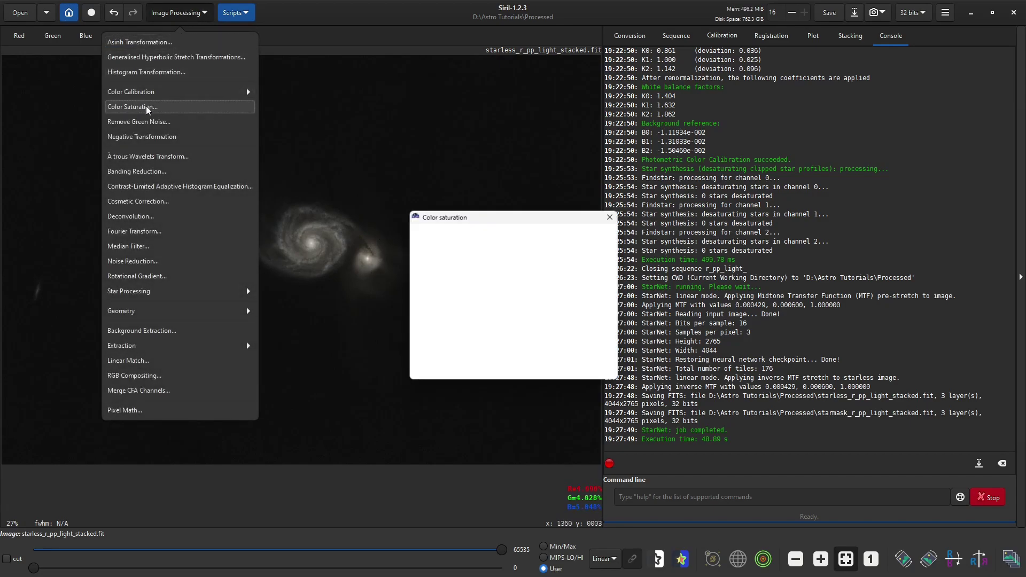
mouse_move(516, 219)
left_mouse_down()
mouse_move(723, 176)
mouse_move(730, 142)
left_mouse_up()
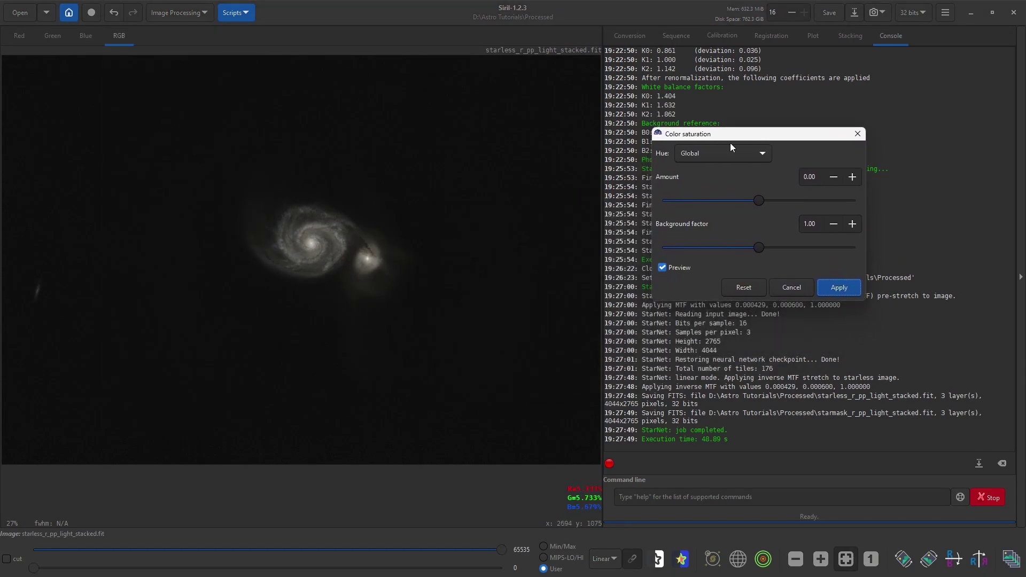
scroll(344, 241, "up", 3)
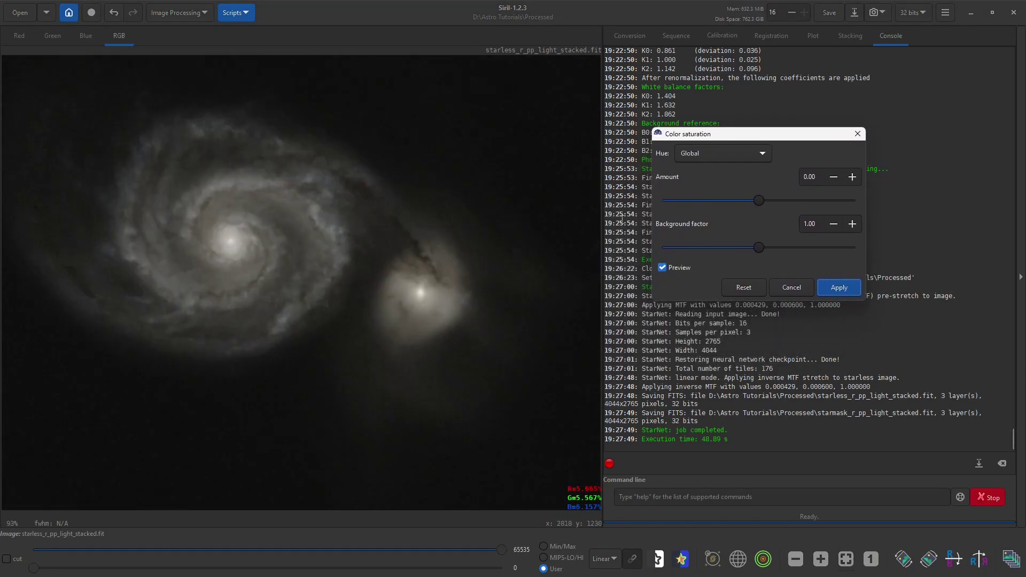
Step: Apply Global color saturation with an amount of 1.00 to the starless image two times in succession
left_click_drag(758, 200, 806, 202)
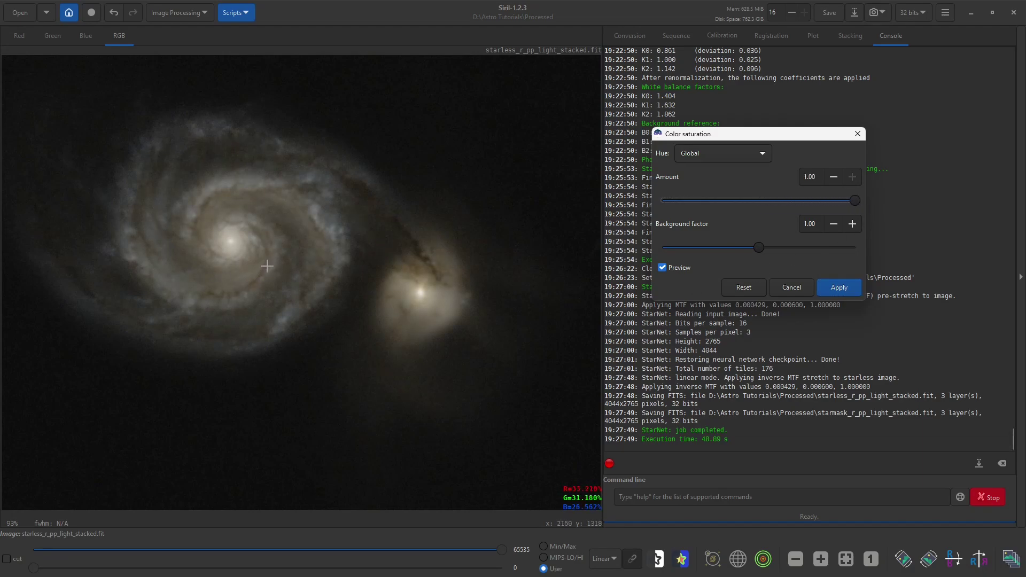
left_click(834, 289)
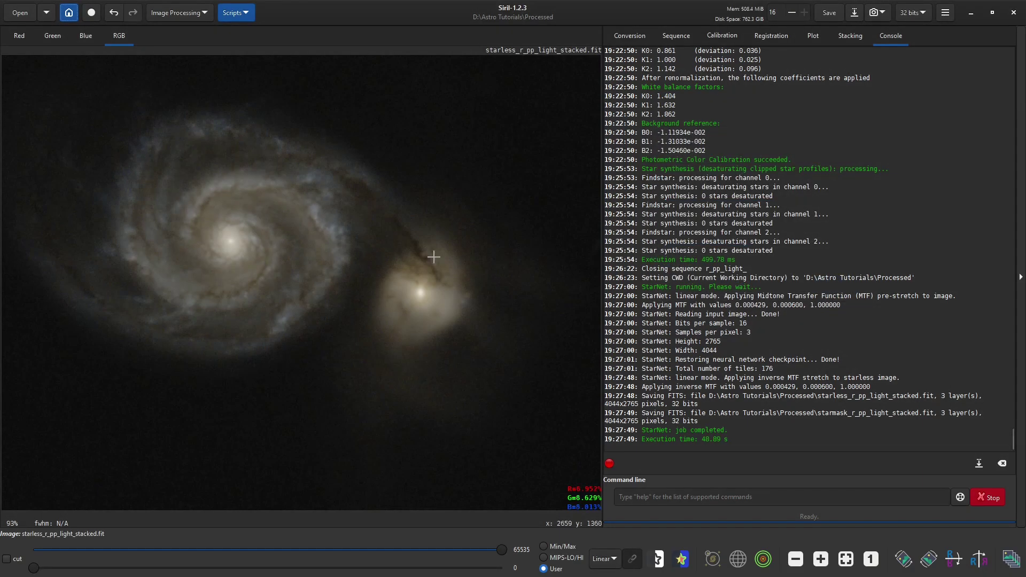
left_click(173, 14)
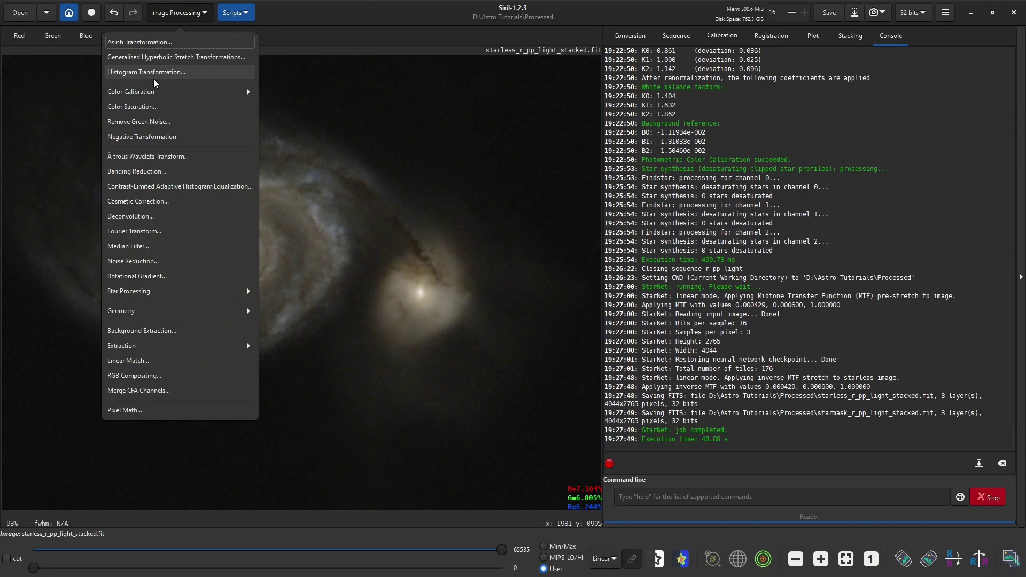
left_click(146, 110)
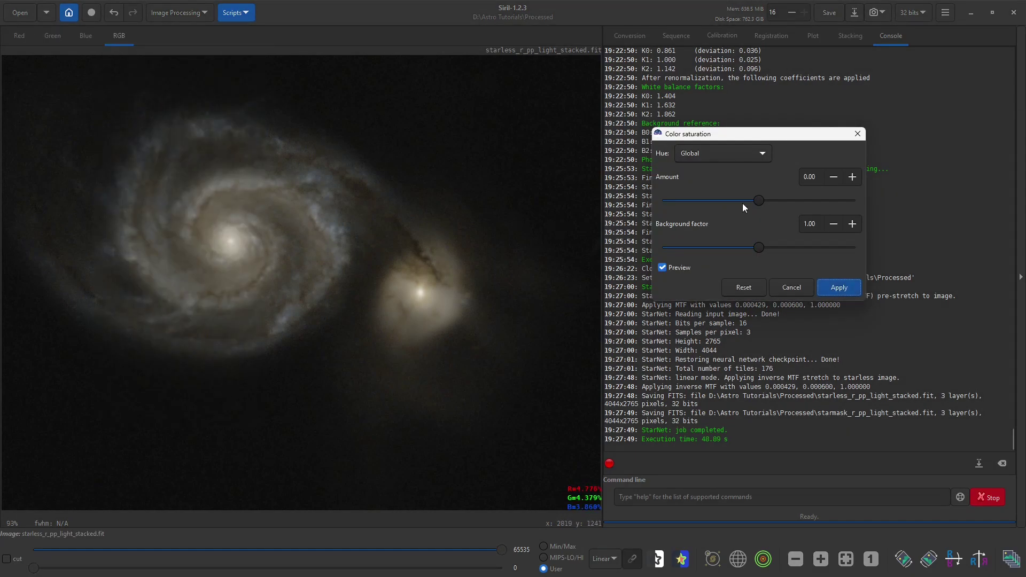
left_click_drag(759, 202, 885, 210)
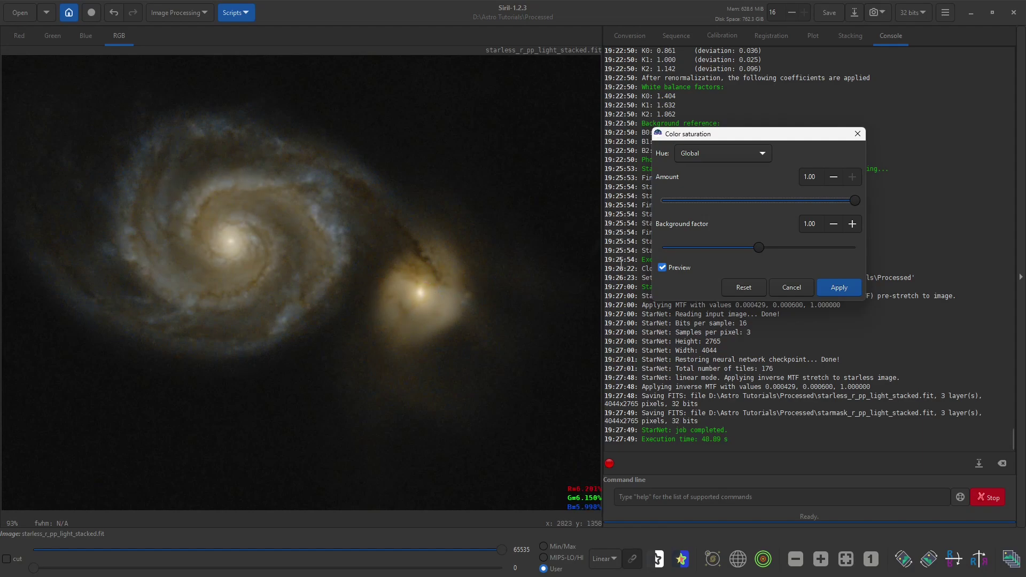
left_click(837, 287)
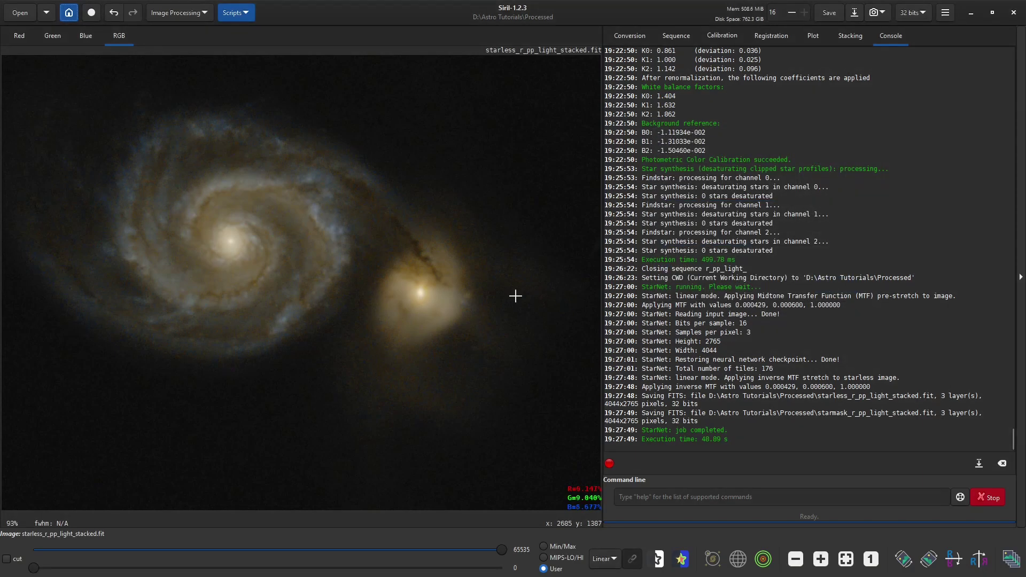
Step: Open Color Calibration for the starless image, move the dialog clear of the galaxy, and enable Manual White Balance
left_click(183, 14)
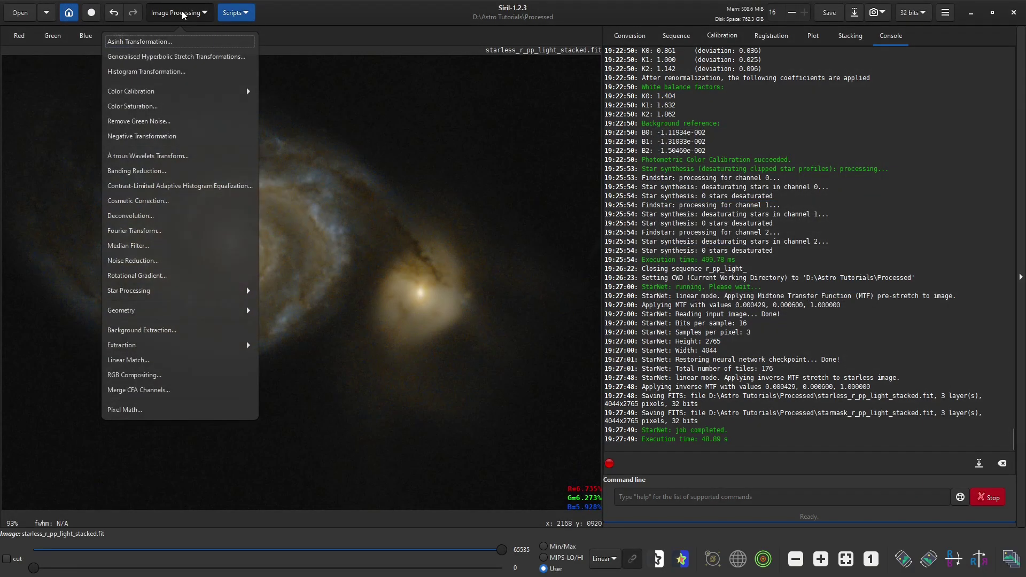
left_click(140, 92)
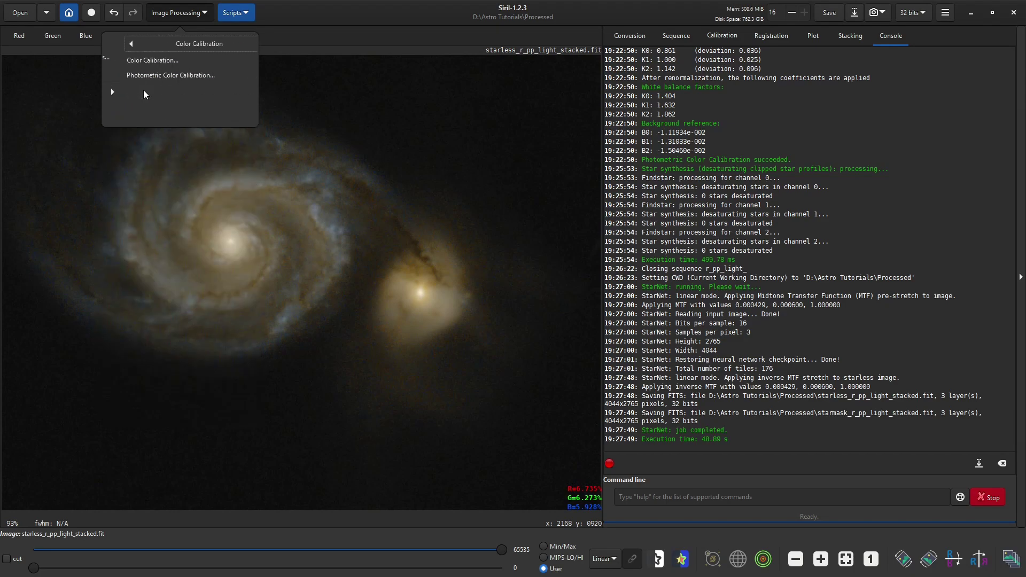
left_click(135, 59)
left_click_drag(570, 116, 825, 65)
left_click(651, 186)
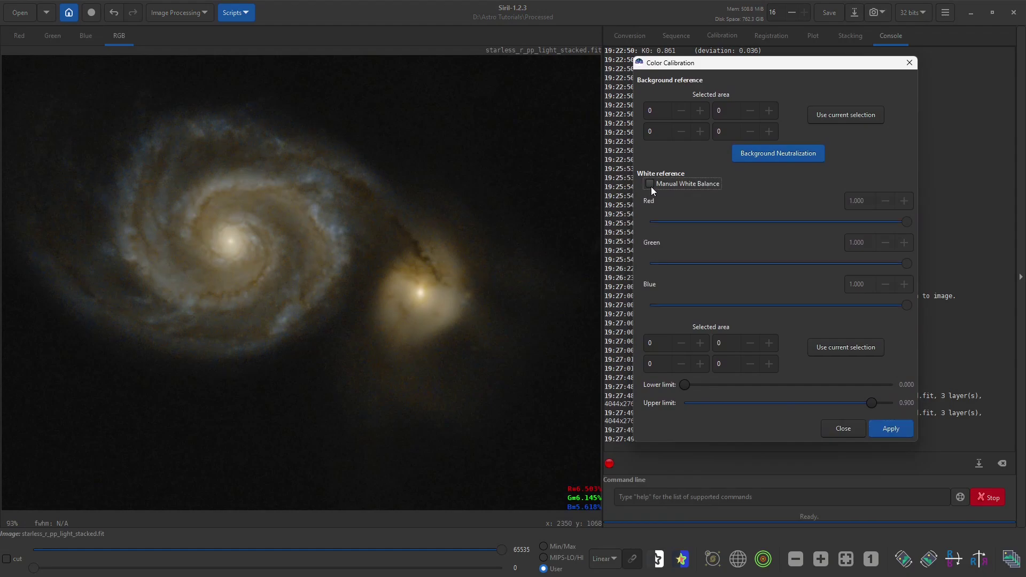
Step: Set the red and green white balance factors to 0.85, apply the color calibration, and close the dialog
left_click(908, 225)
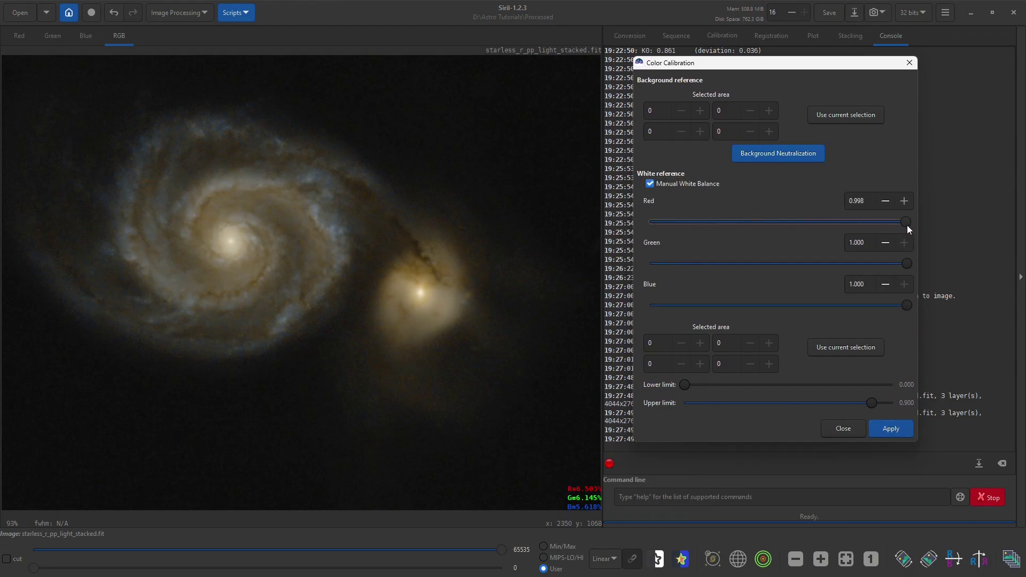
left_click(875, 207)
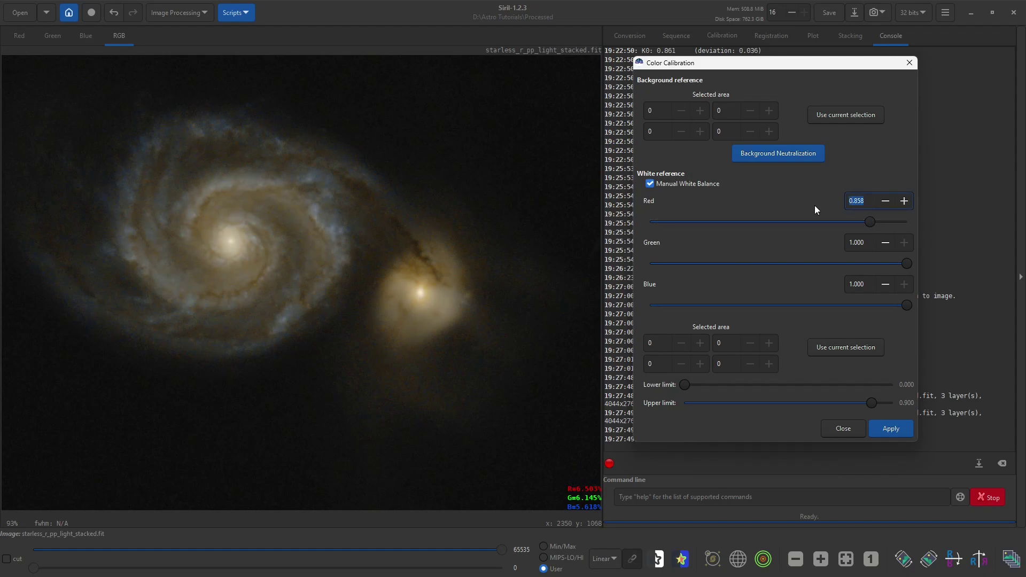
type("0.85")
left_click(832, 244)
type("0.85")
key("Return")
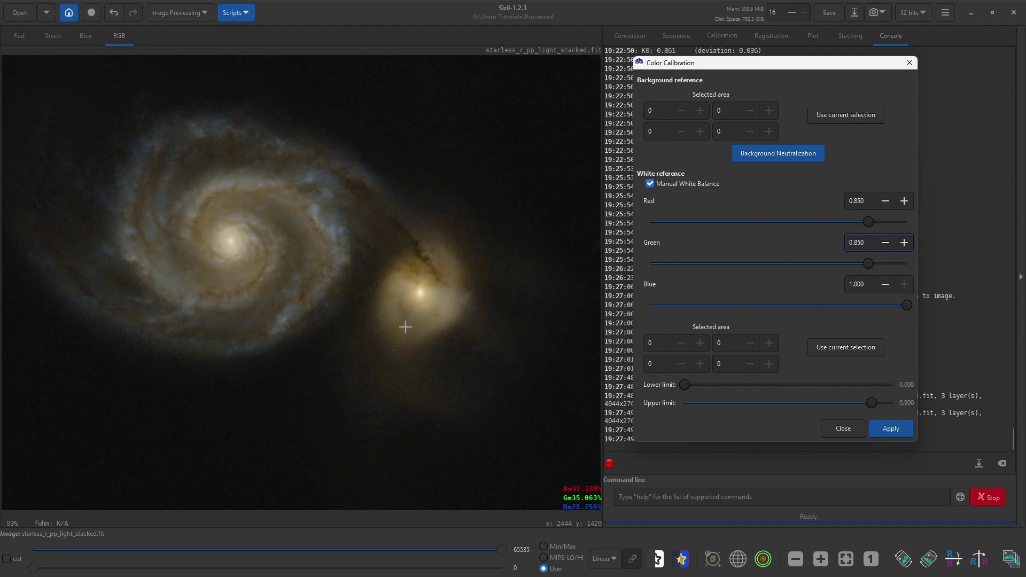
left_click(884, 427)
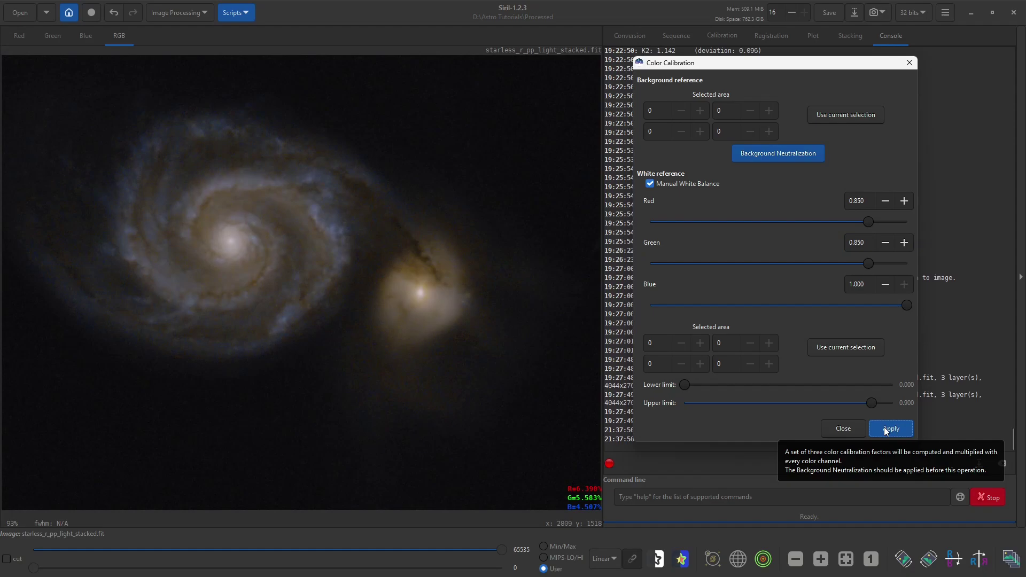
left_click(851, 423)
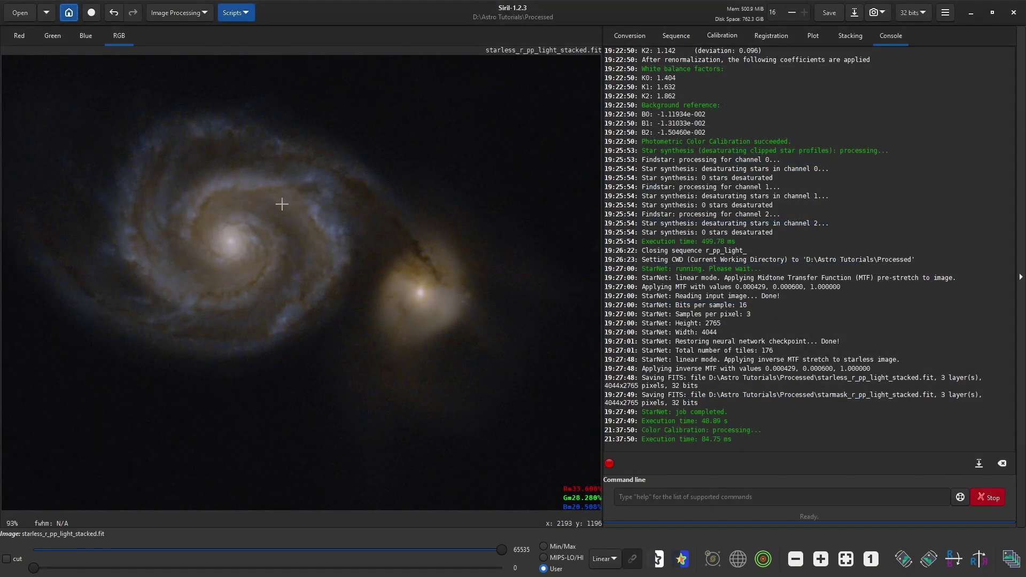
Step: Compute six BSpline à trous wavelet layers for the starless image and switch the wavelet type to Linear
left_click(846, 559)
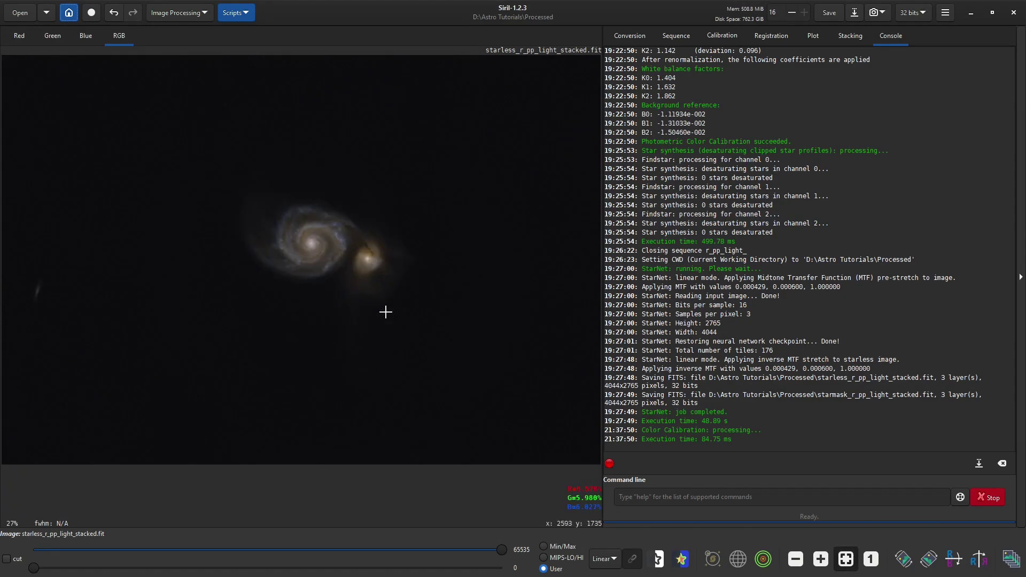
scroll(328, 277, "up", 4)
scroll(328, 277, "down", 1)
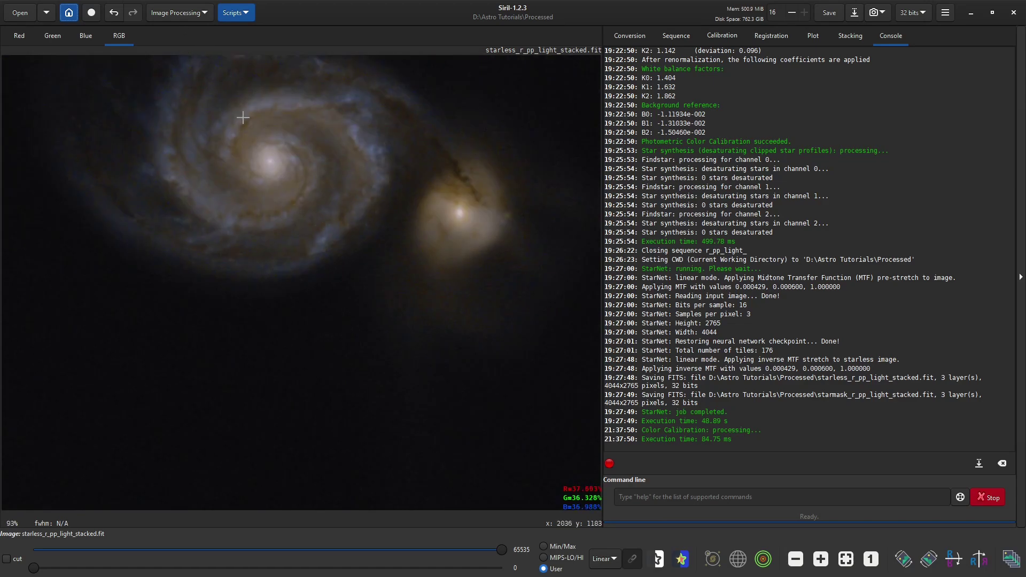
left_click_drag(260, 124, 287, 222)
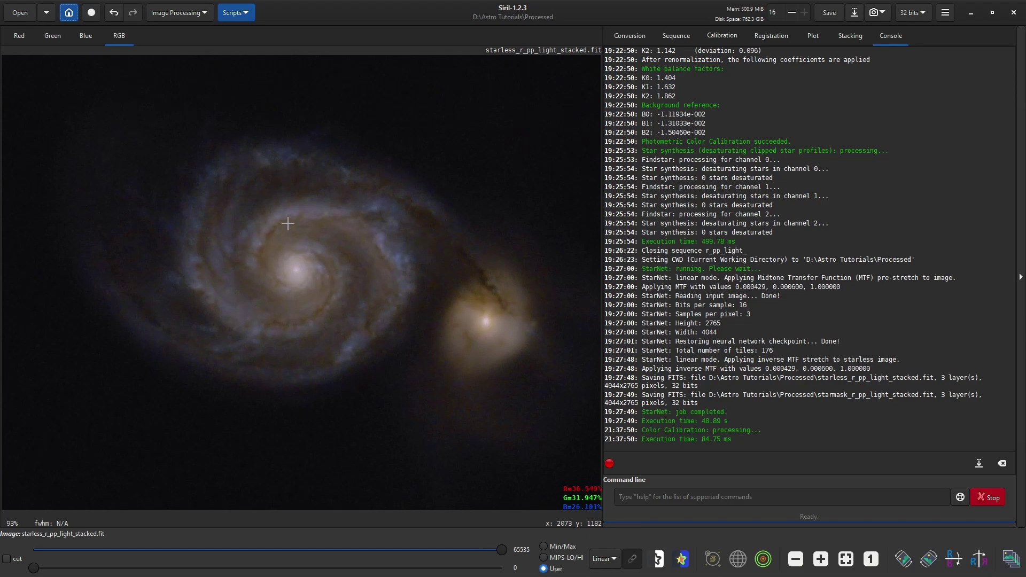
left_click(191, 13)
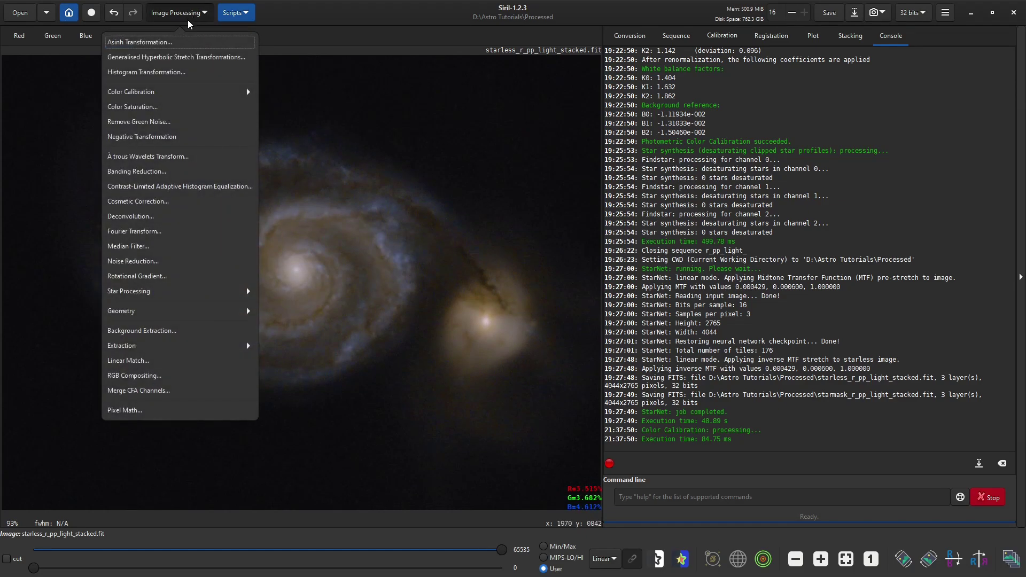
left_click(158, 157)
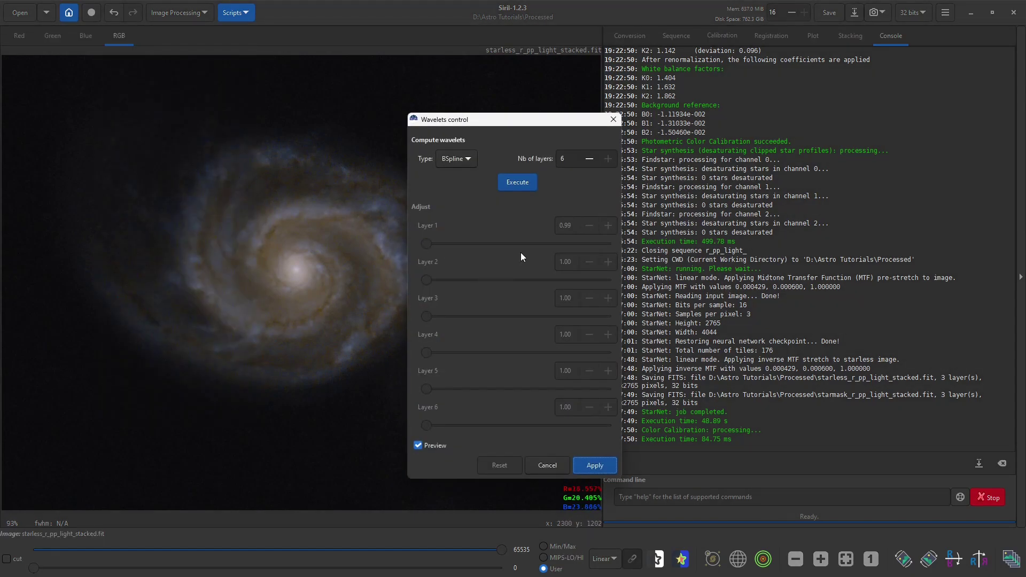
left_click_drag(534, 120, 766, 75)
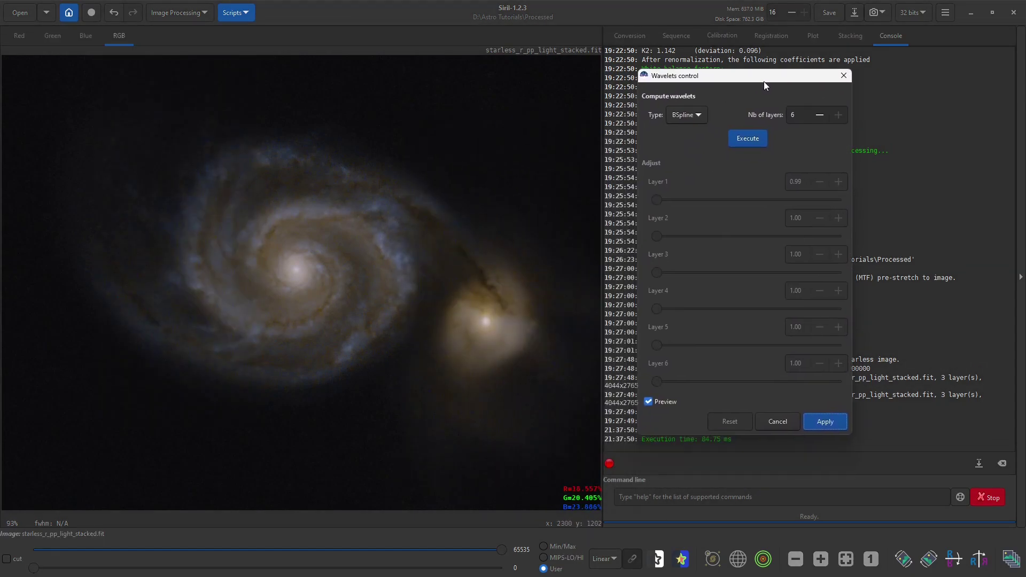
left_click(751, 137)
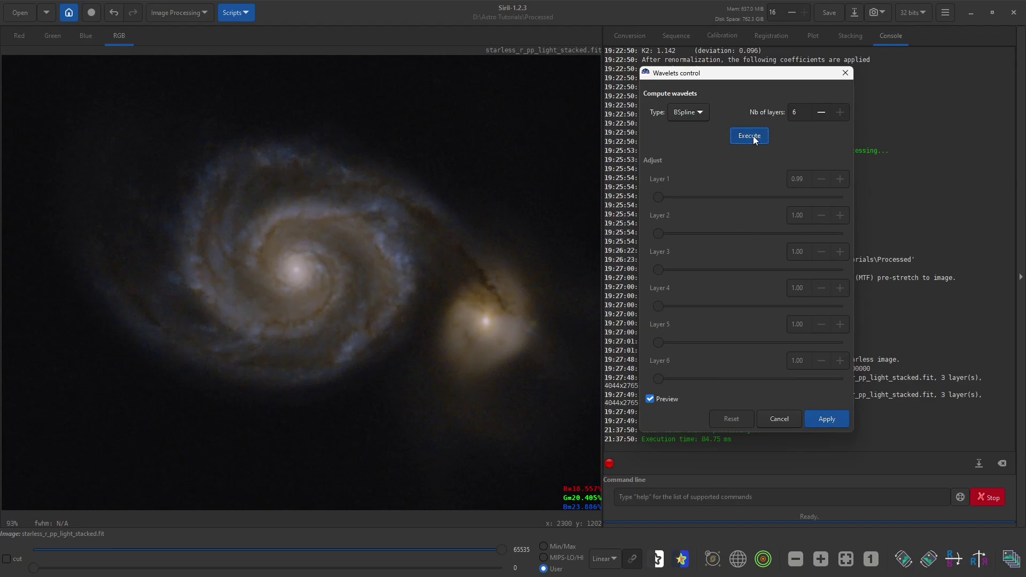
left_click(702, 114)
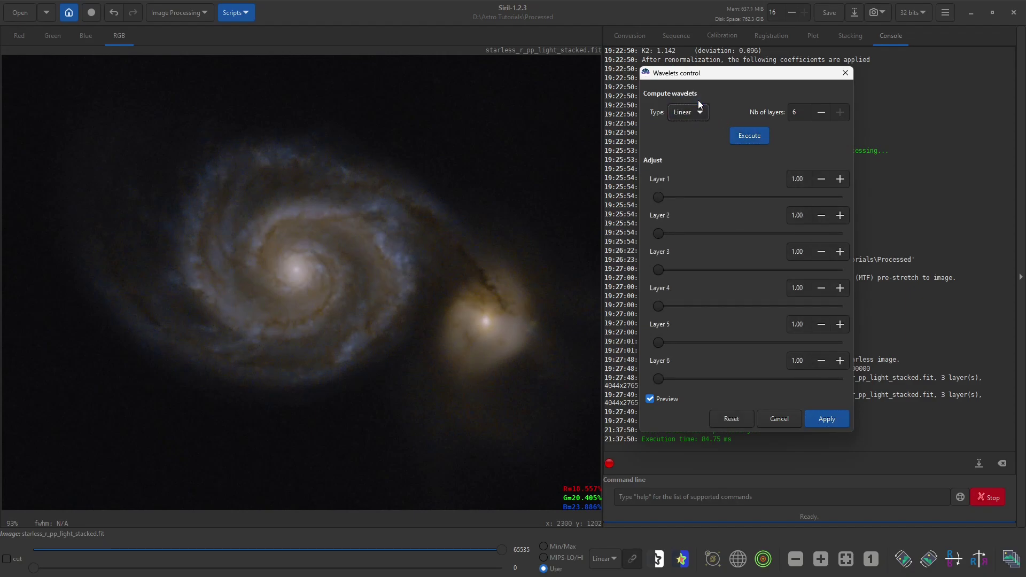
left_click(698, 117)
Step: Try wavelet layer 5 at 1.25, 3 and 1.5 with the preview on
left_click_drag(808, 324, 753, 321)
type("1.25")
key("Return")
type("3")
key("Return")
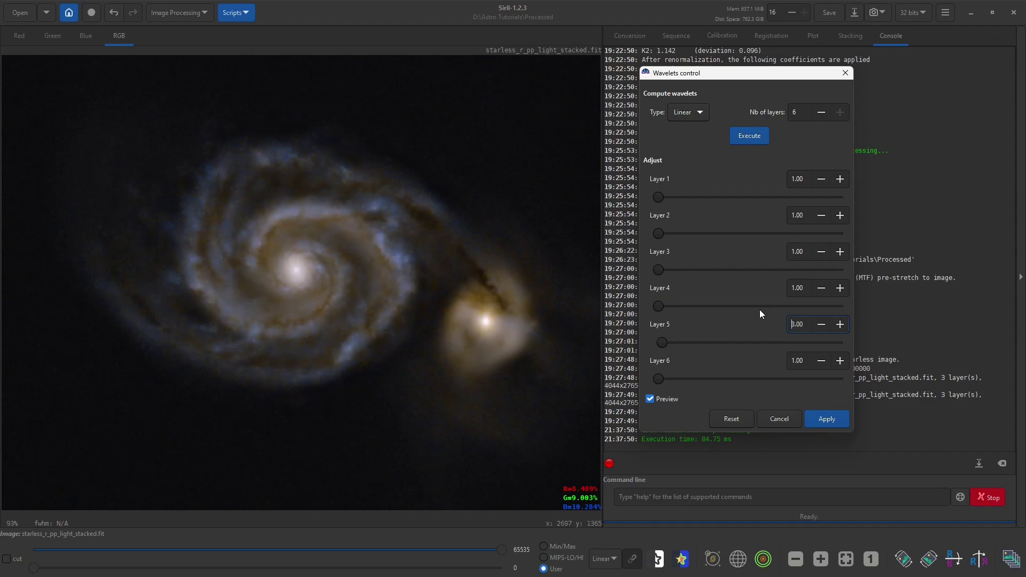
key("Return")
type("1.5")
key("Return")
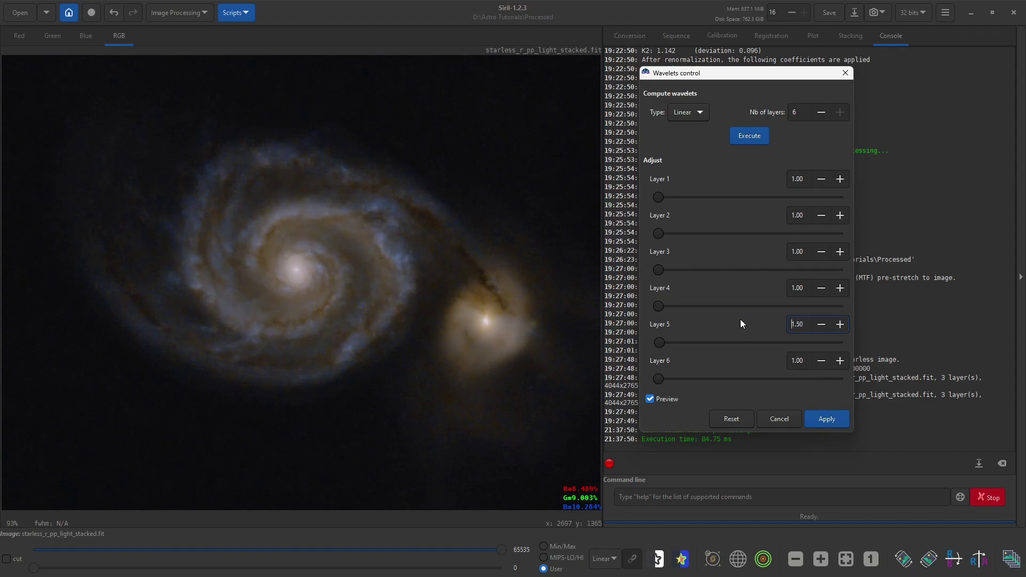
Step: Set wavelet layer 5 to 1.25 and layer 4 to 1.5, comparing the image with the preview off and on
left_click(804, 327)
key("BackSpace")
key("BackSpace")
left_click_drag(808, 290, 785, 290)
key("Return")
left_click_drag(806, 290, 755, 292)
type("1.5")
key("Return")
left_click(650, 399)
left_click(650, 399)
Step: Try wavelet layer 3 at 2, and settle on 1.75
left_click_drag(811, 252, 758, 250)
type("2")
key("Return")
left_click_drag(807, 253, 788, 255)
type("1.75")
Step: Set wavelet layer 2 to 2.5 and apply the wavelet transform to the starless image
left_click_drag(808, 215, 750, 217)
type("2.5")
key("Return")
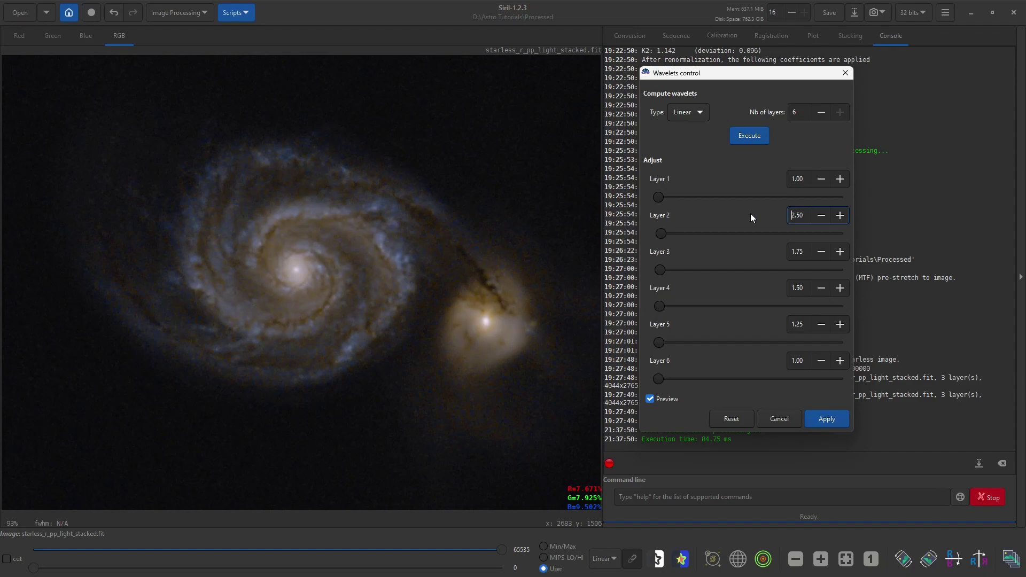
left_click(821, 420)
Step: Fit the whole starless image in view and save it under its existing file name
scroll(441, 219, "down", 3)
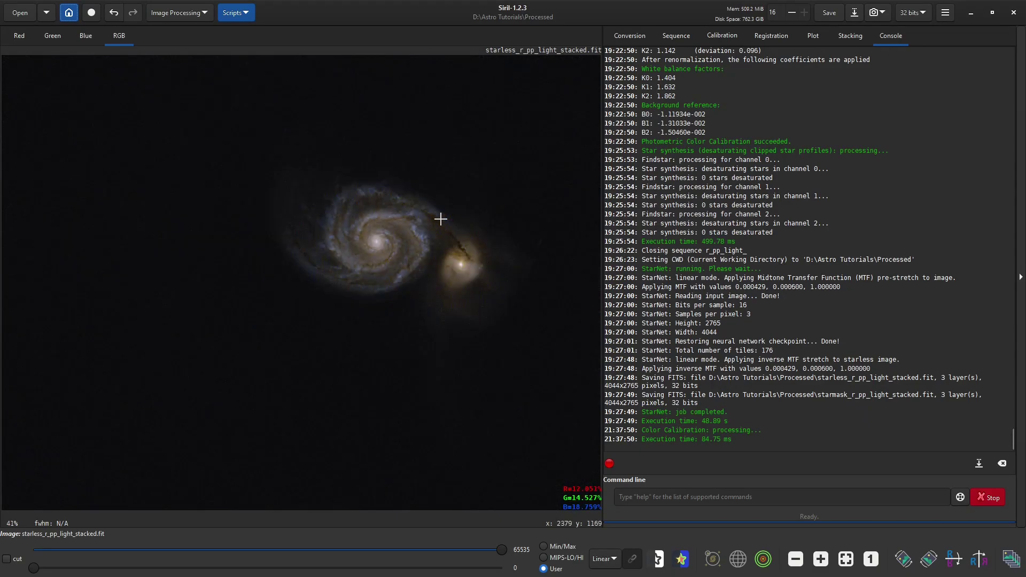
scroll(441, 219, "down", 1)
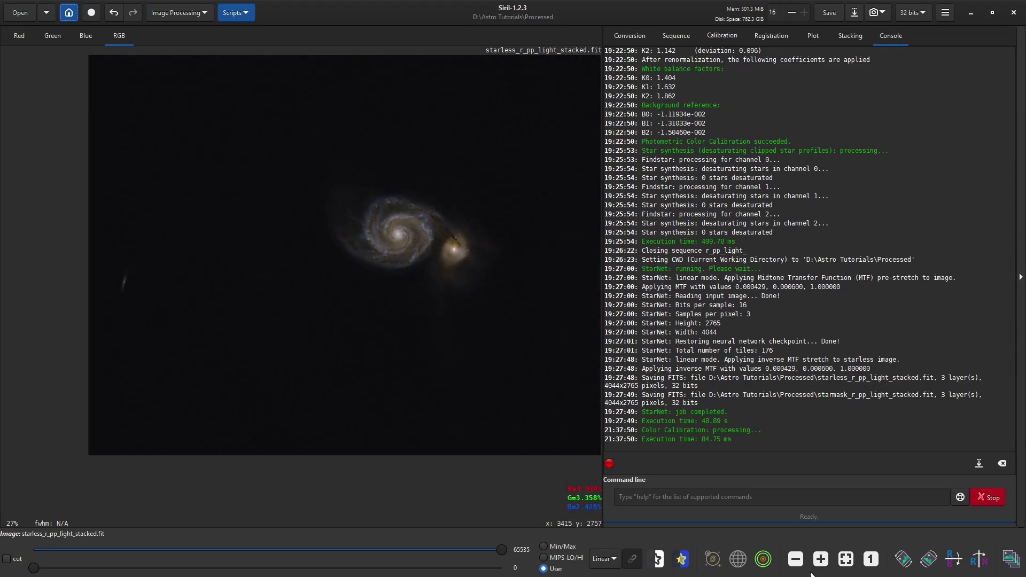
left_click(846, 559)
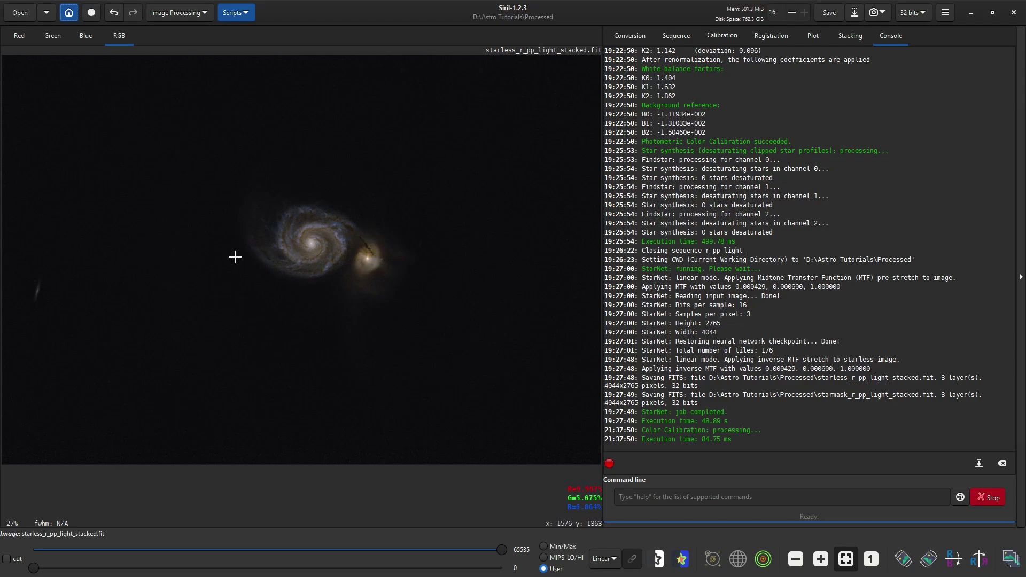
left_click(829, 13)
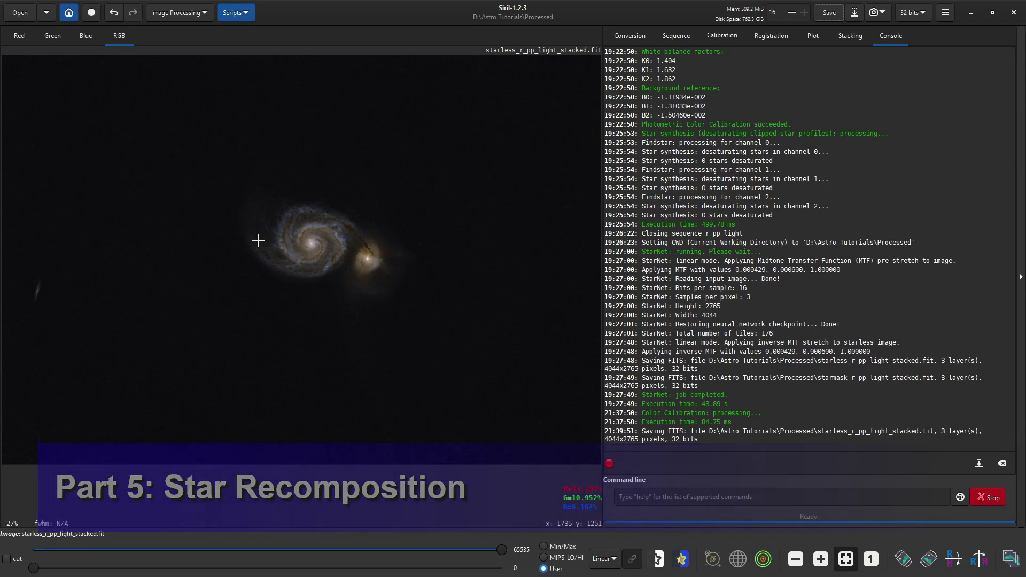
Step: Open Star Recomposition and move its dialog clear of the galaxy
left_click(194, 15)
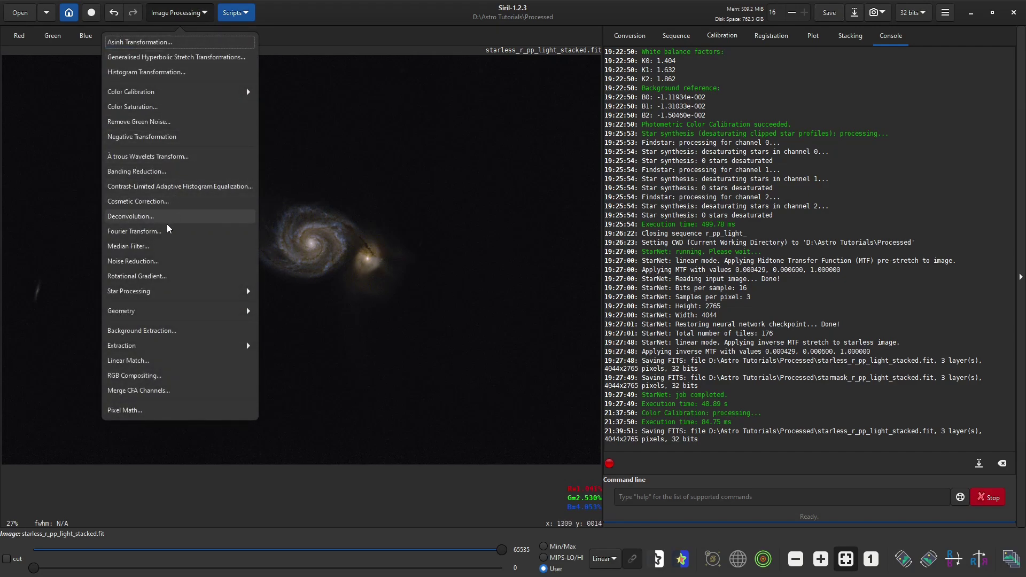
left_click(146, 294)
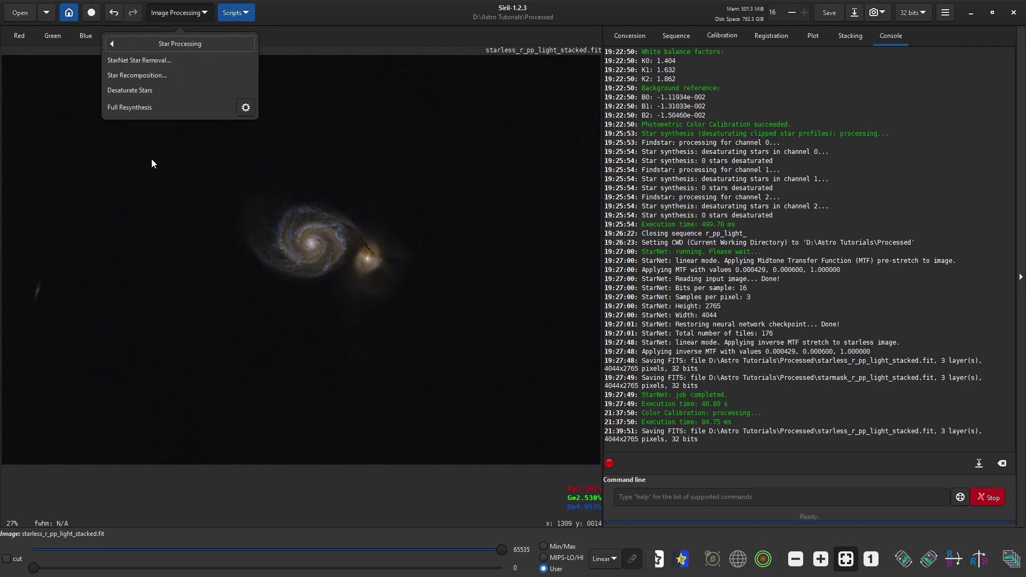
left_click(148, 78)
left_click_drag(466, 134, 645, 90)
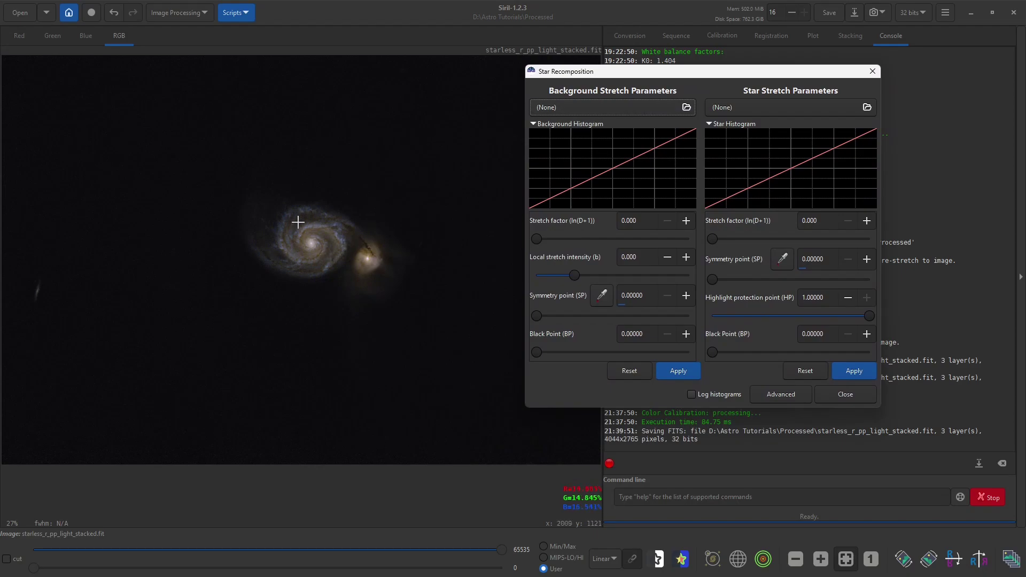
Step: Load starless_r_pp_light_stacked.fit as the background image and starmask_r_pp_light_stacked.fit as the star image for the recomposition
left_click(644, 108)
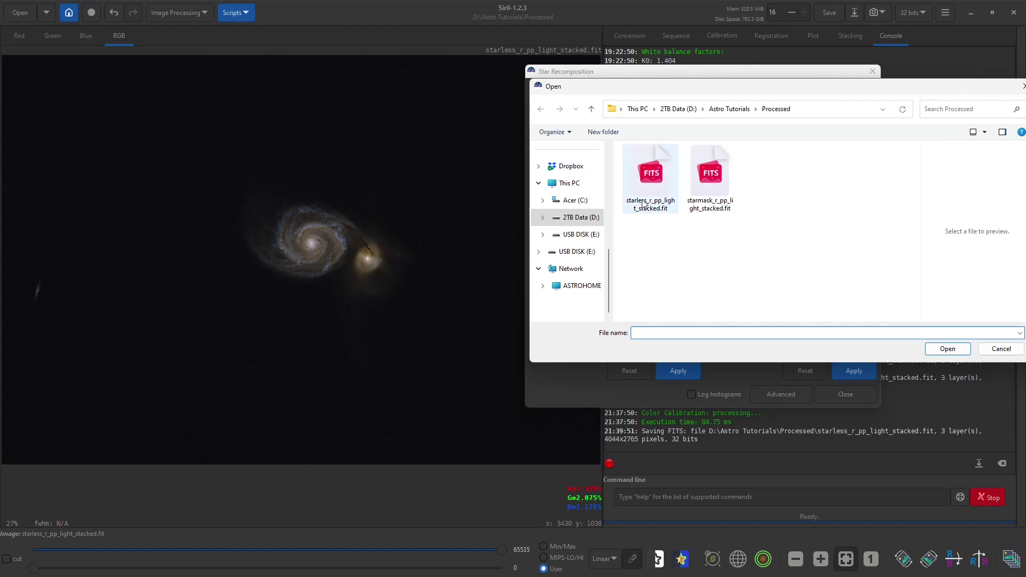
double_click(646, 184)
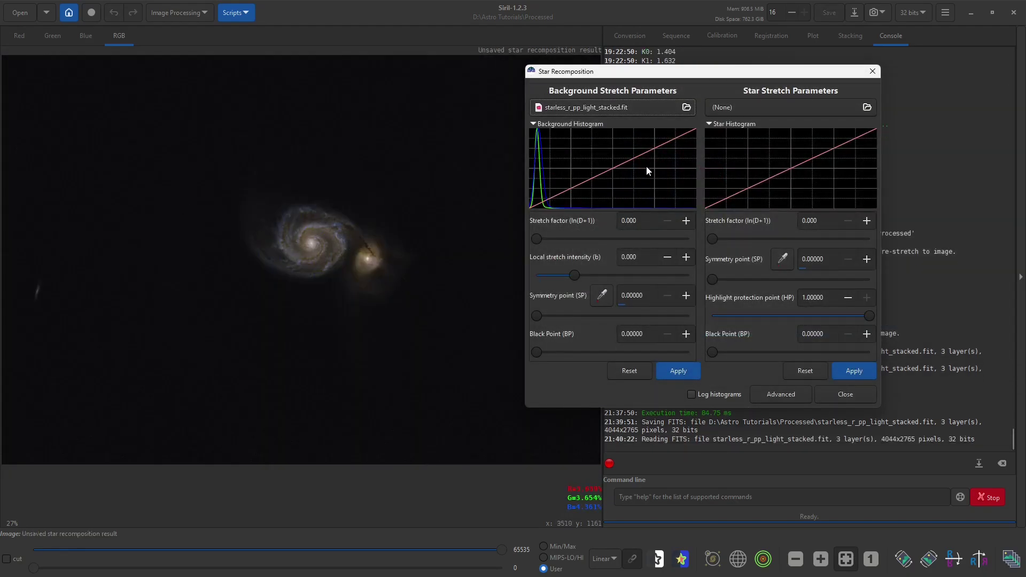
left_click(741, 108)
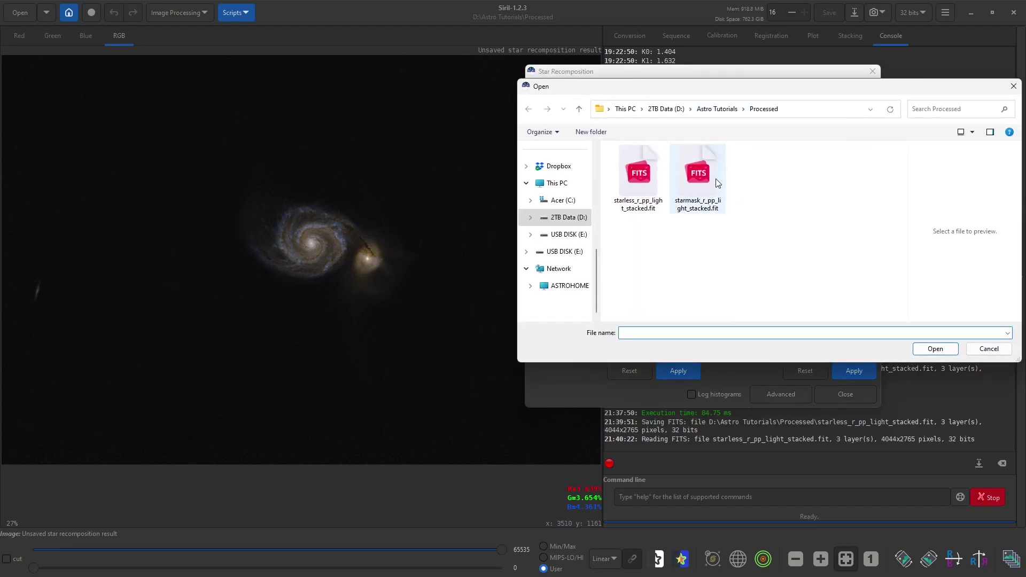
double_click(704, 165)
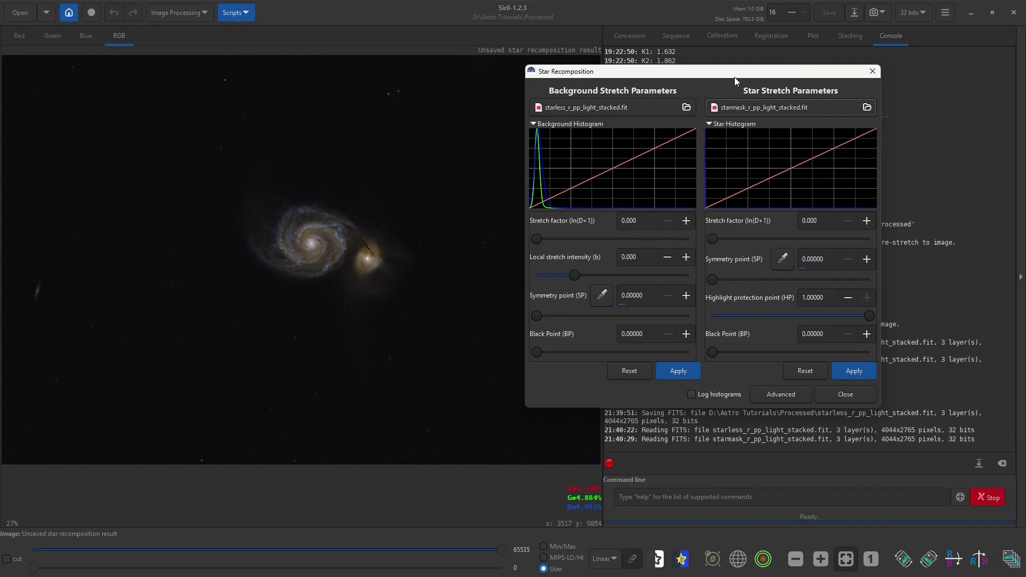
Step: Move the Star Recomposition dialog higher up and apply a star stretch with a stretch factor of about 4.86
left_click_drag(736, 75, 764, 21)
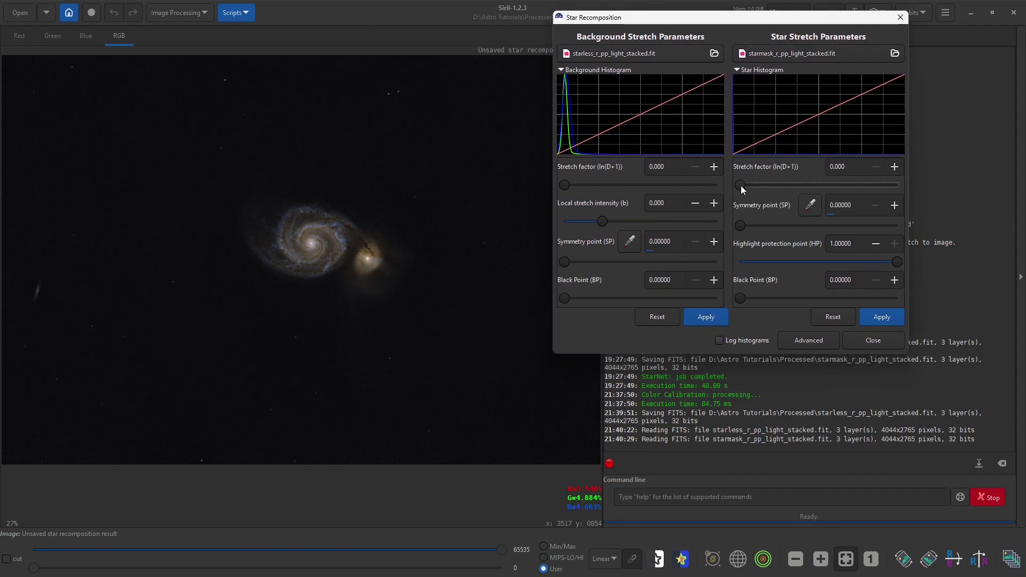
left_click_drag(741, 185, 791, 195)
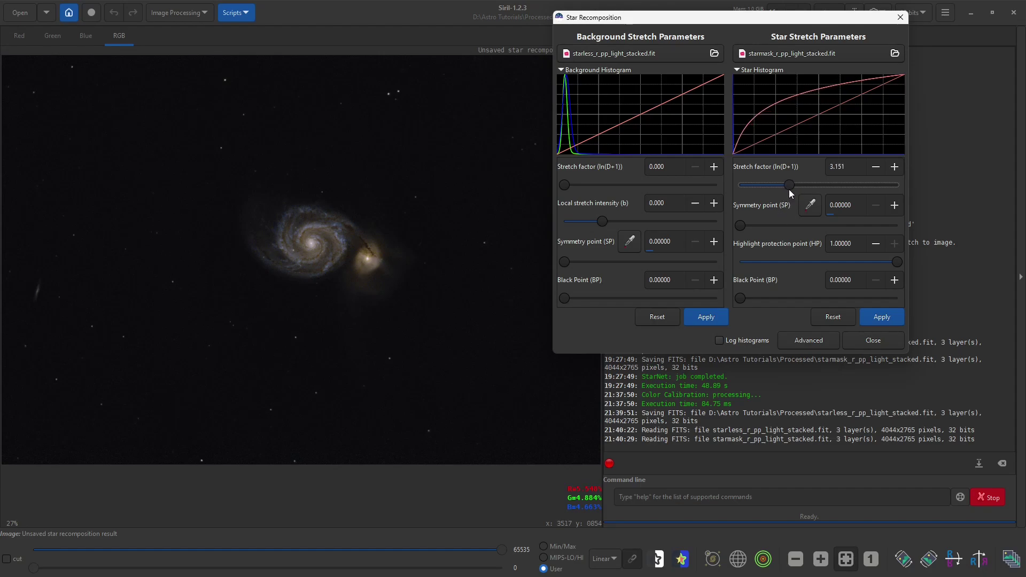
left_click_drag(791, 188, 819, 192)
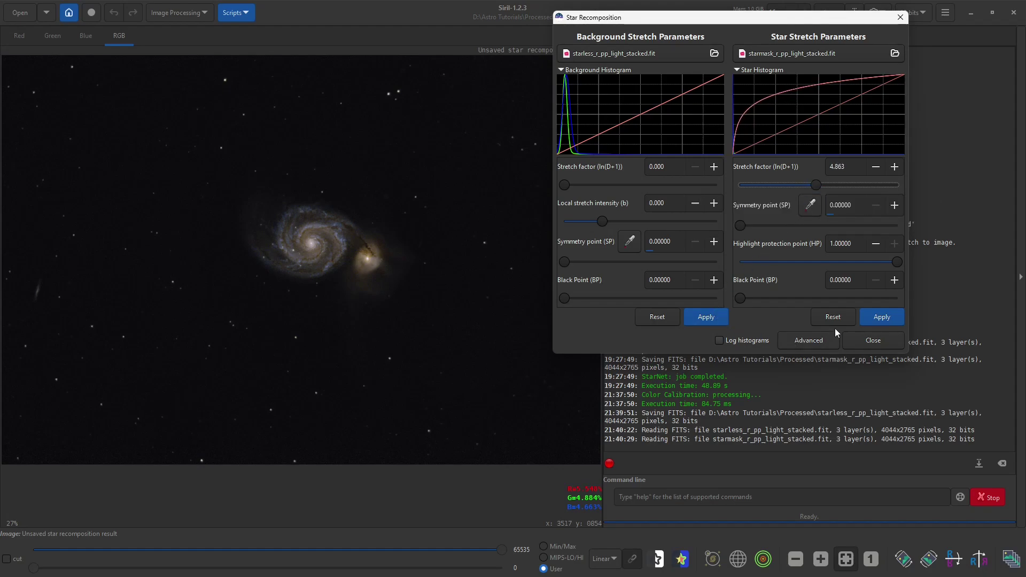
left_click(873, 318)
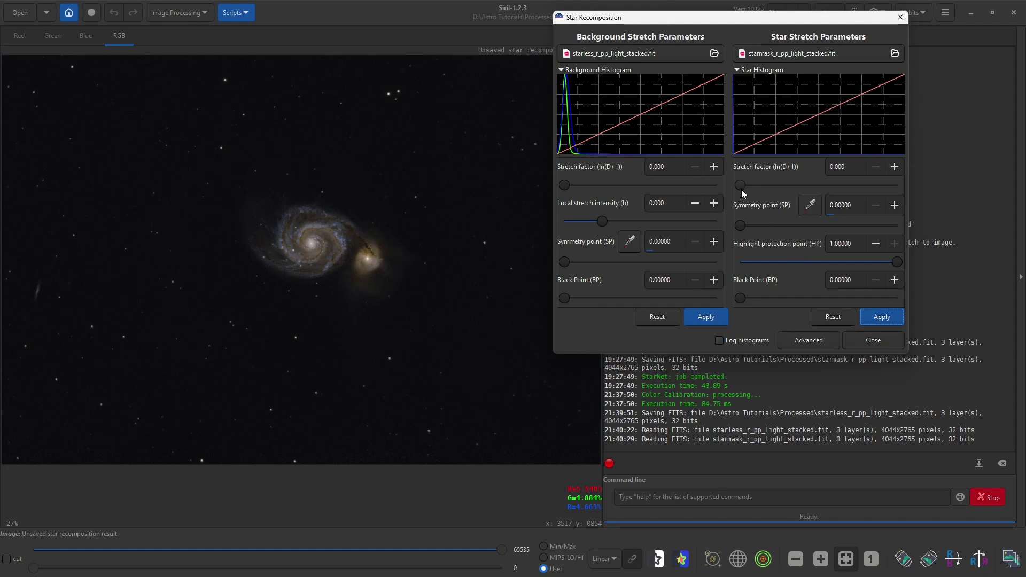
Step: Try a star stretch factor of about 2.81, then reduce it to about 1.37 and apply the stretch to the stars
left_click_drag(741, 187, 785, 199)
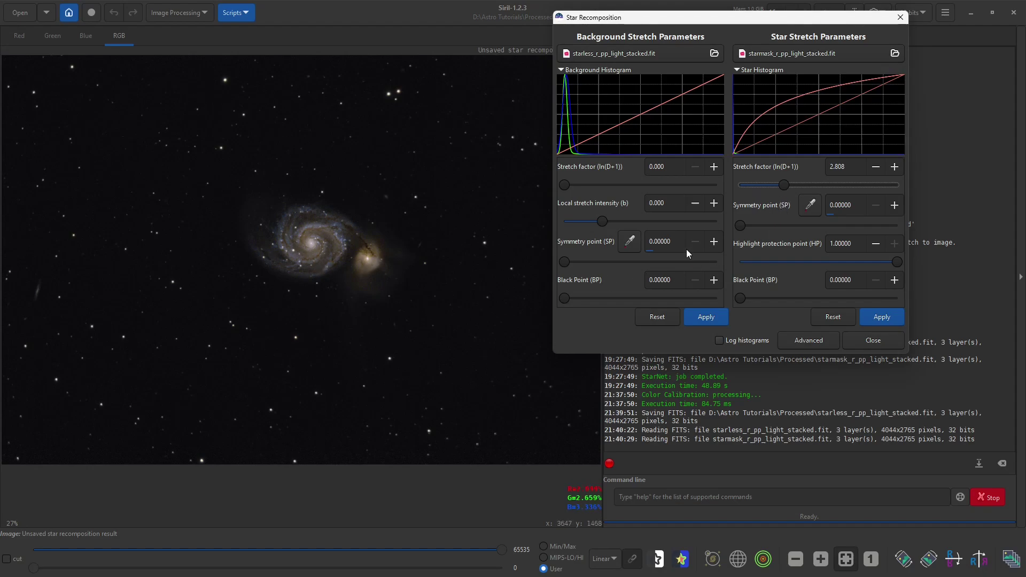
left_click_drag(784, 186, 763, 194)
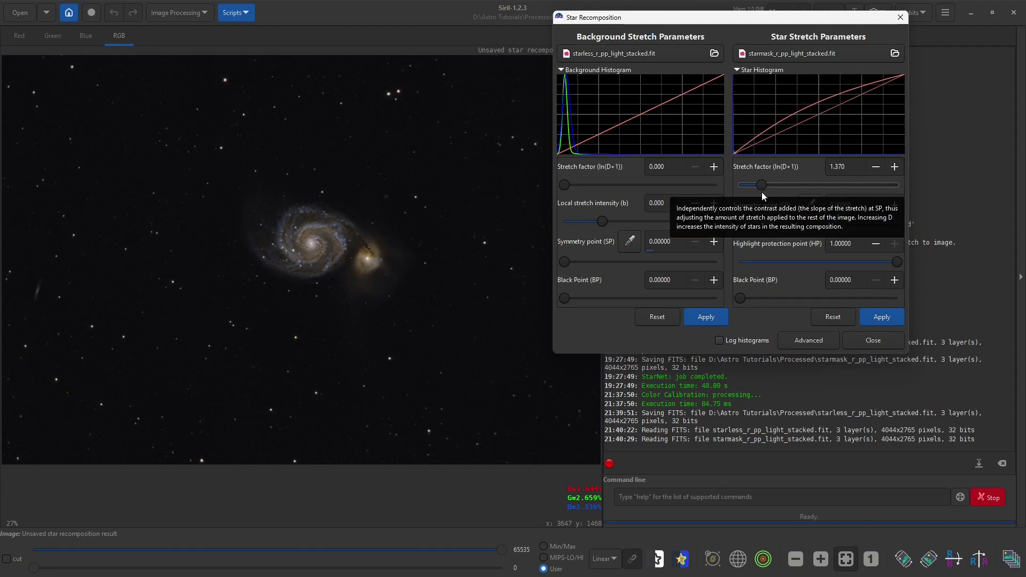
left_click(877, 319)
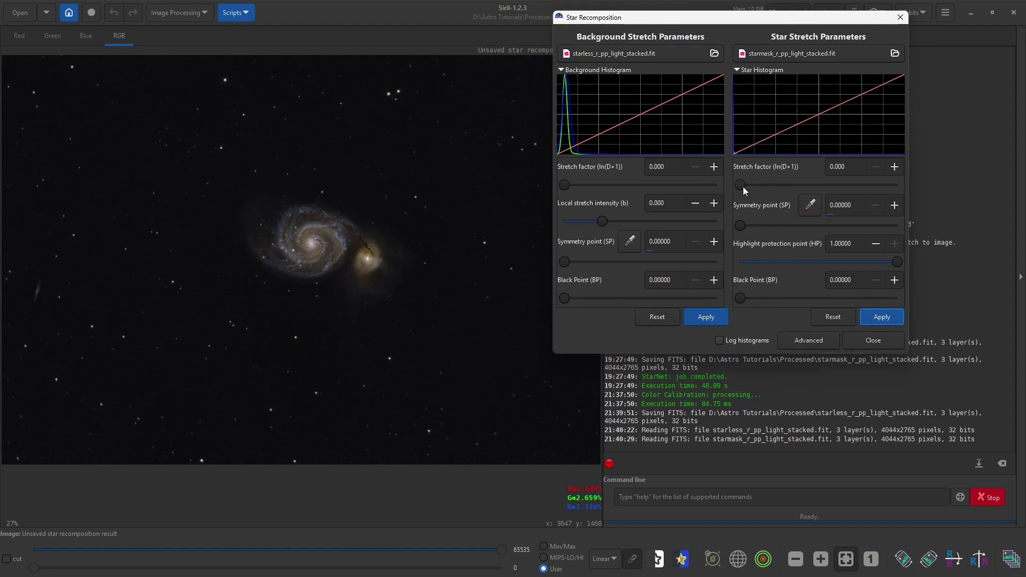
Step: Try other star stretch factors, apply a further stretch of about 1.44 to the stars, and close Star Recomposition
left_click_drag(743, 187, 833, 193)
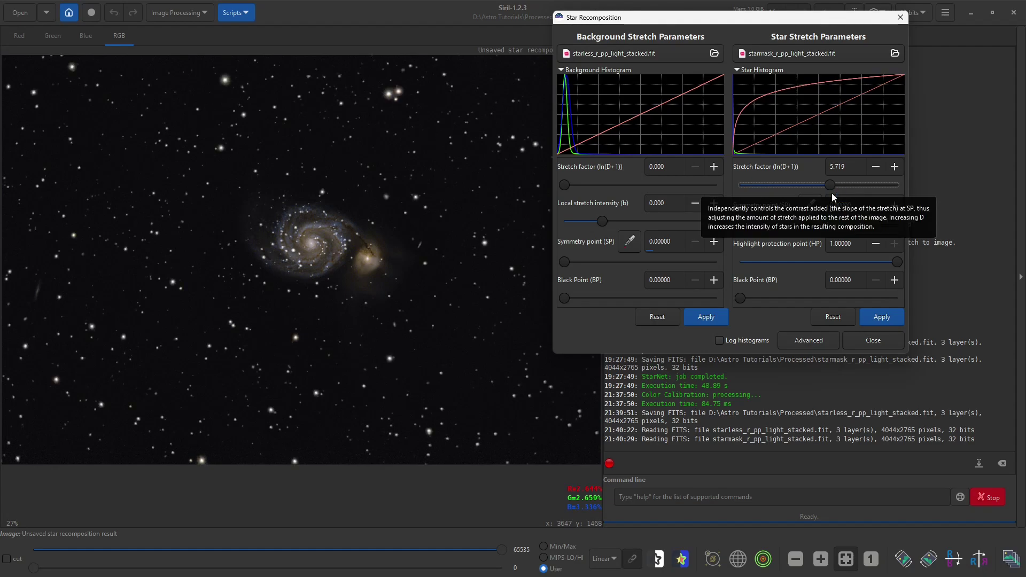
left_click_drag(832, 187, 756, 189)
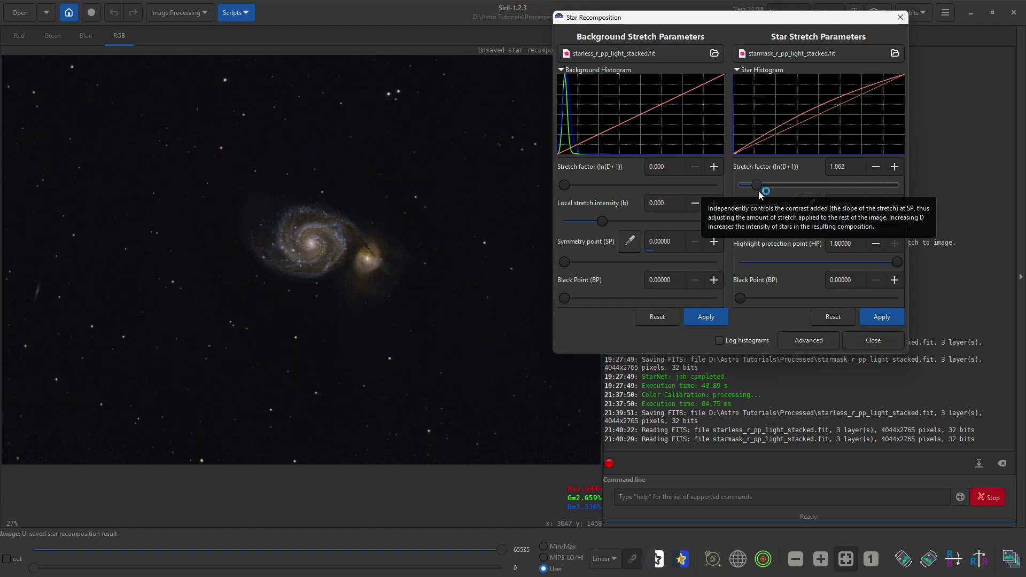
left_click_drag(759, 186, 765, 185)
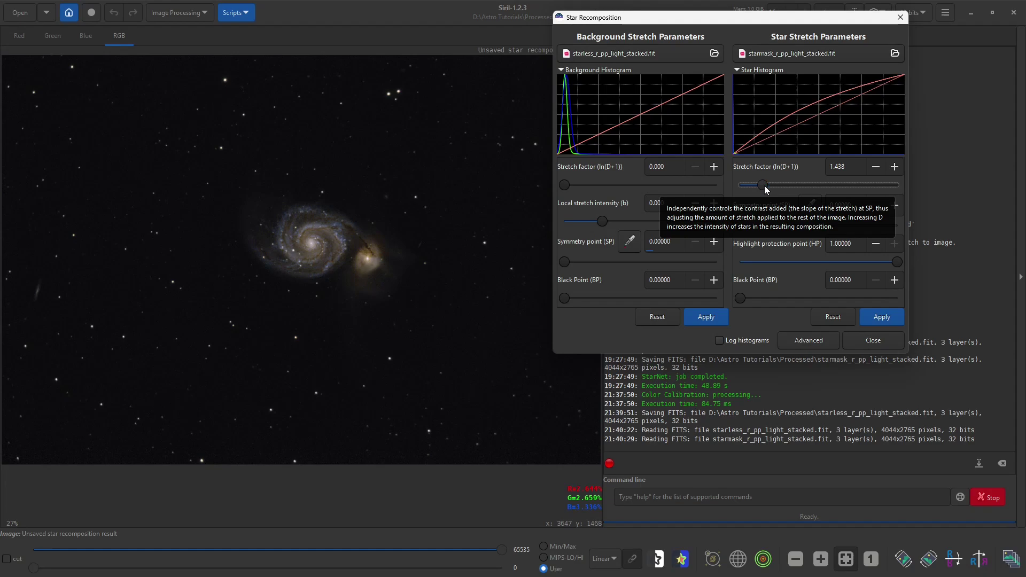
left_click(878, 319)
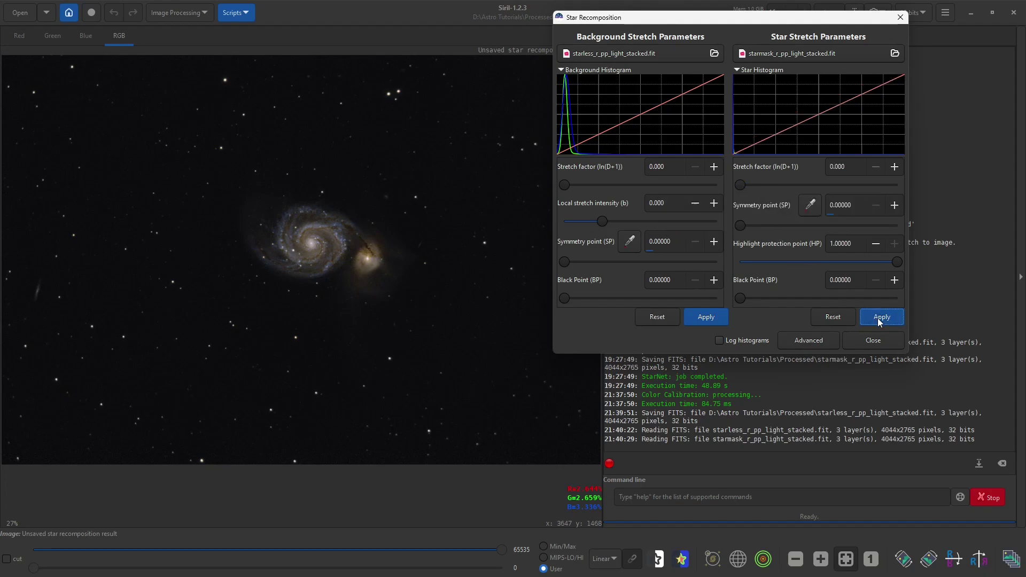
left_click(871, 342)
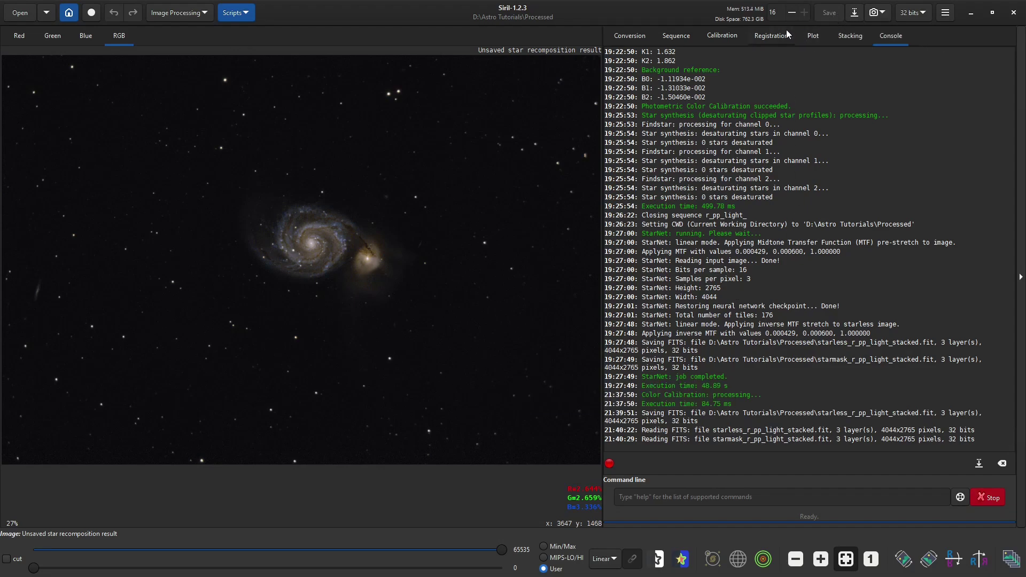
Step: Save the recombined image as M51.fit in the Processed folder, in 32-bit floating point format
left_click(855, 12)
triple_click(415, 119)
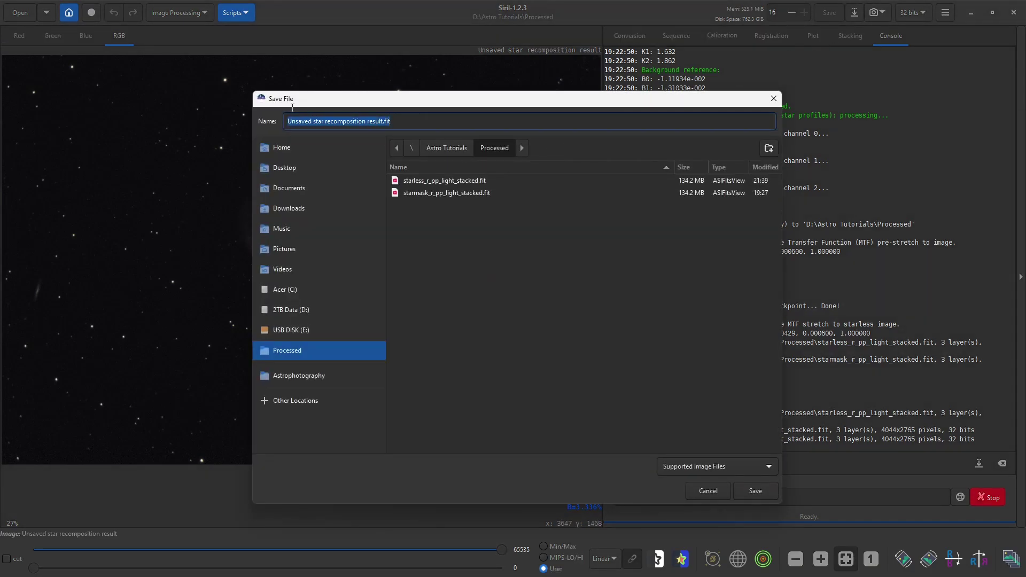
type("M51")
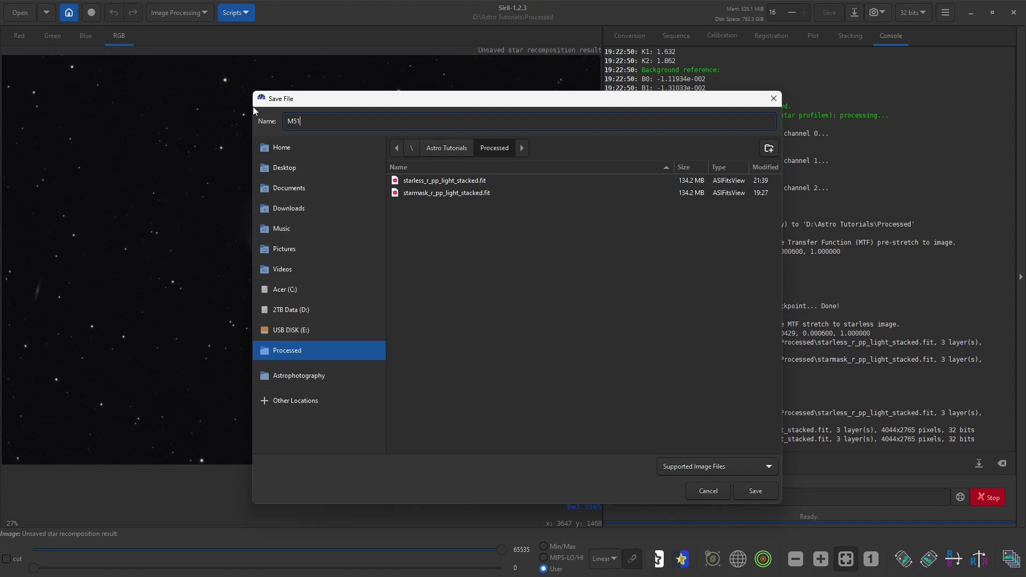
type(".fit")
key("Return")
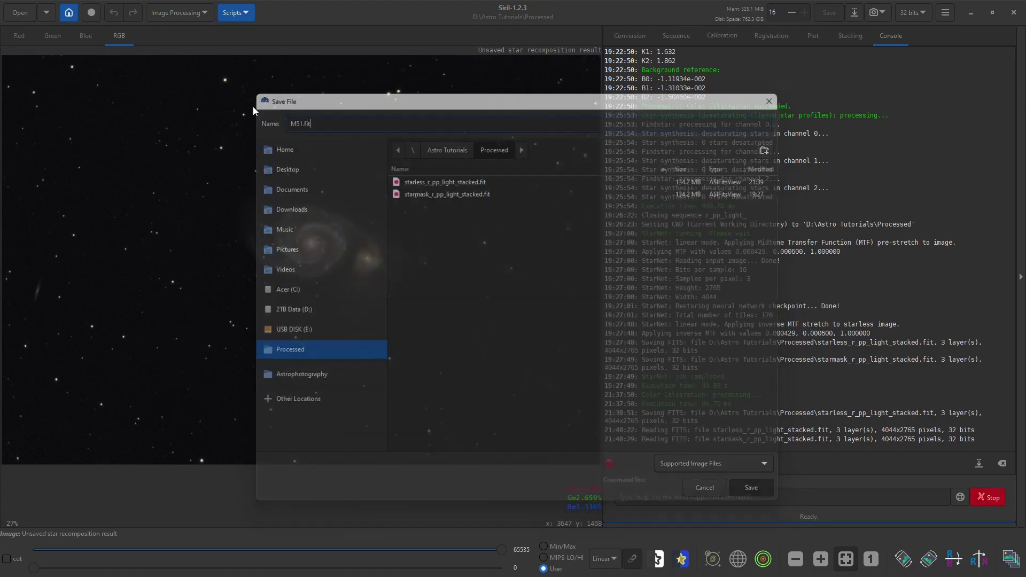
left_click(577, 377)
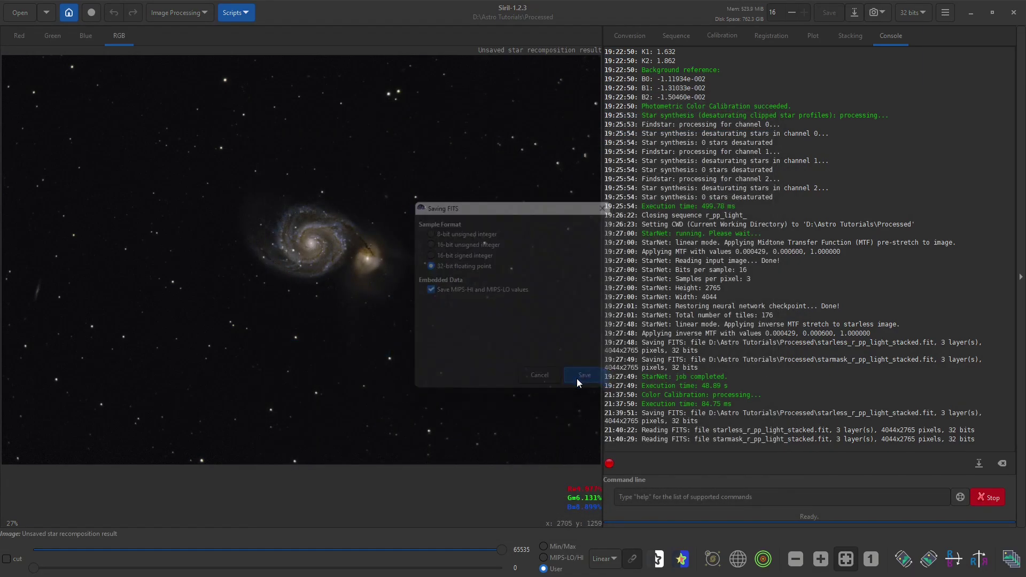
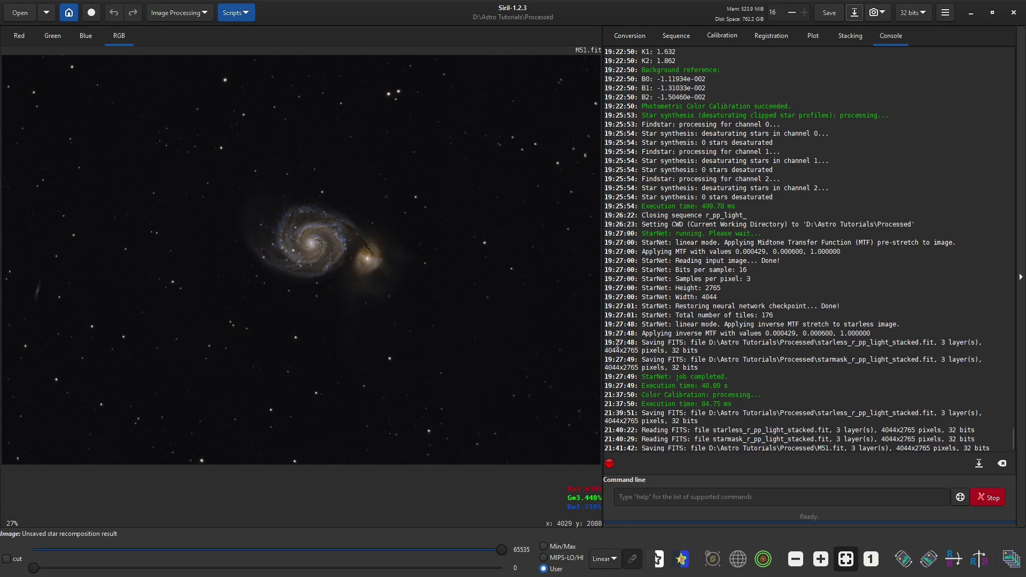
Step: Save a TIFF copy of the recombined image under the name M51.TIF, as 32-bit floating point without compression
left_click(855, 13)
left_click(369, 121)
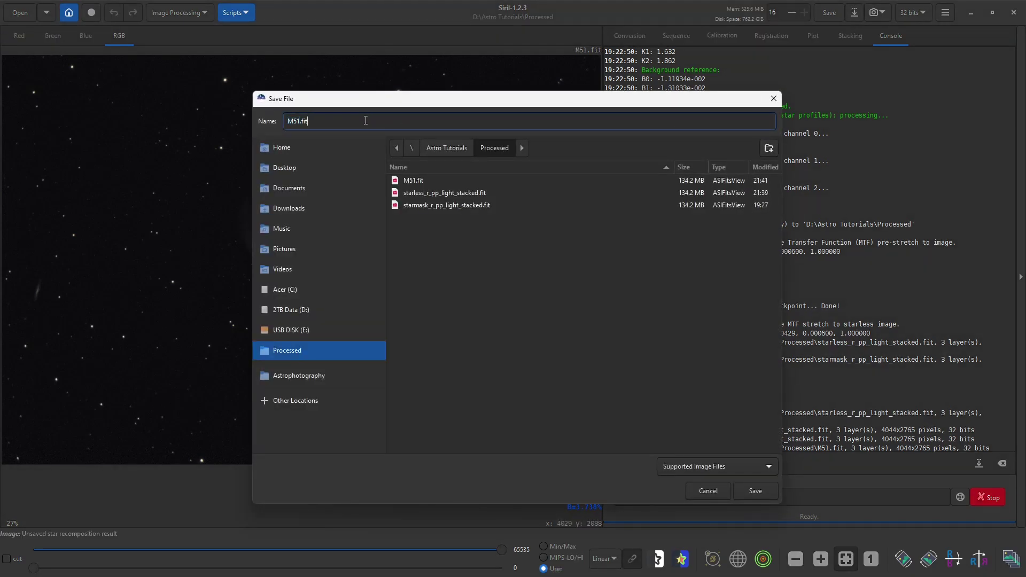
key("BackSpace")
key("BackSpace")
key("BackSpace")
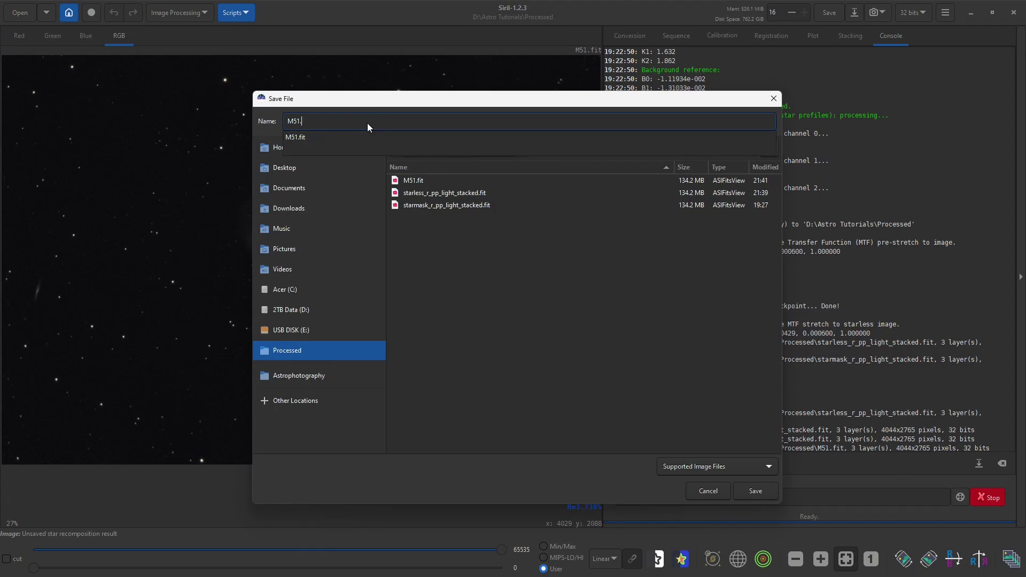
type("TIF")
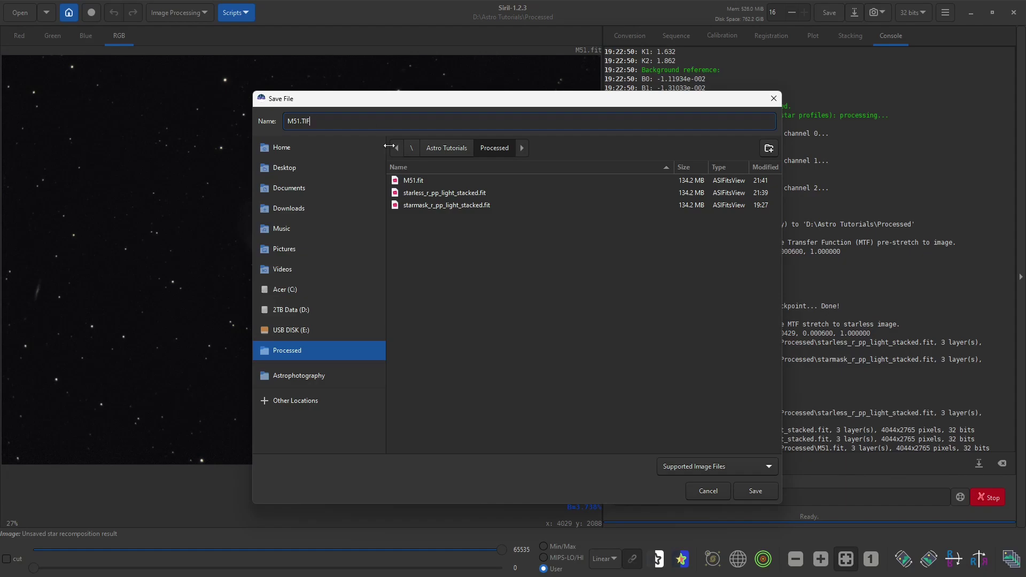
left_click(761, 492)
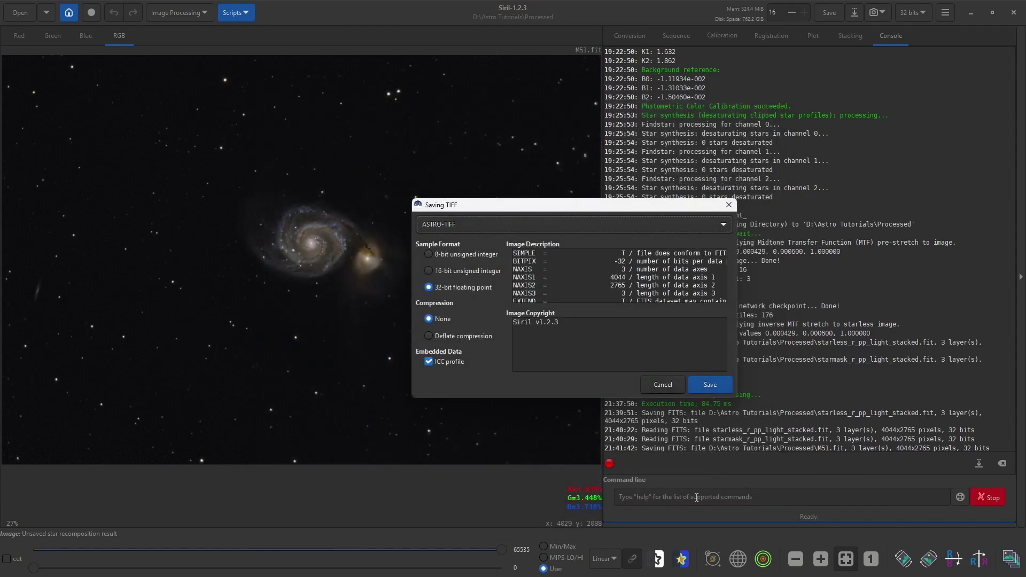
left_click(720, 387)
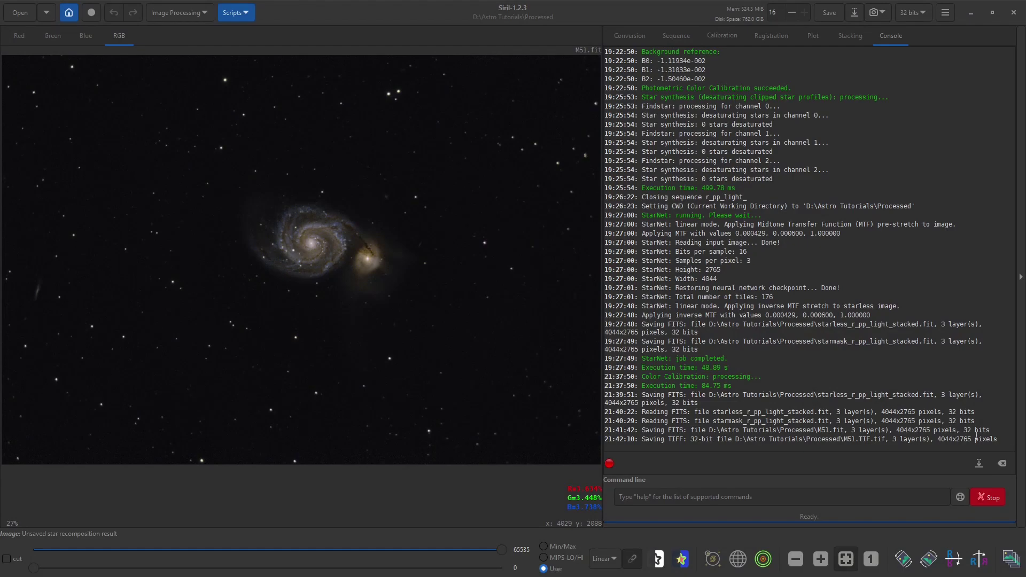
Step: Zoom in on the two galaxies and examine the detail and stars of the recombined image
scroll(378, 321, "up", 4)
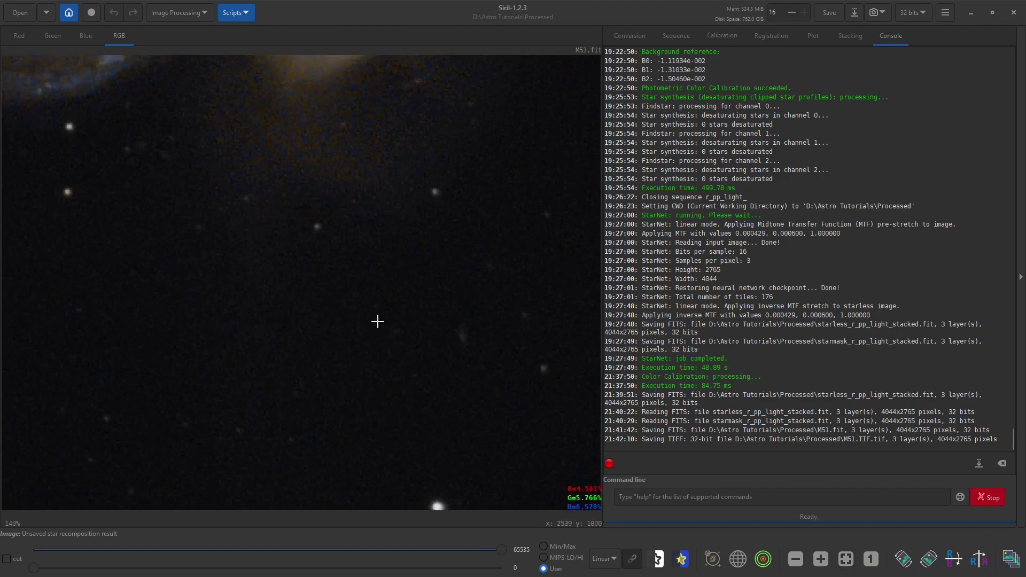
scroll(378, 322, "up", 1)
scroll(377, 321, "down", 3)
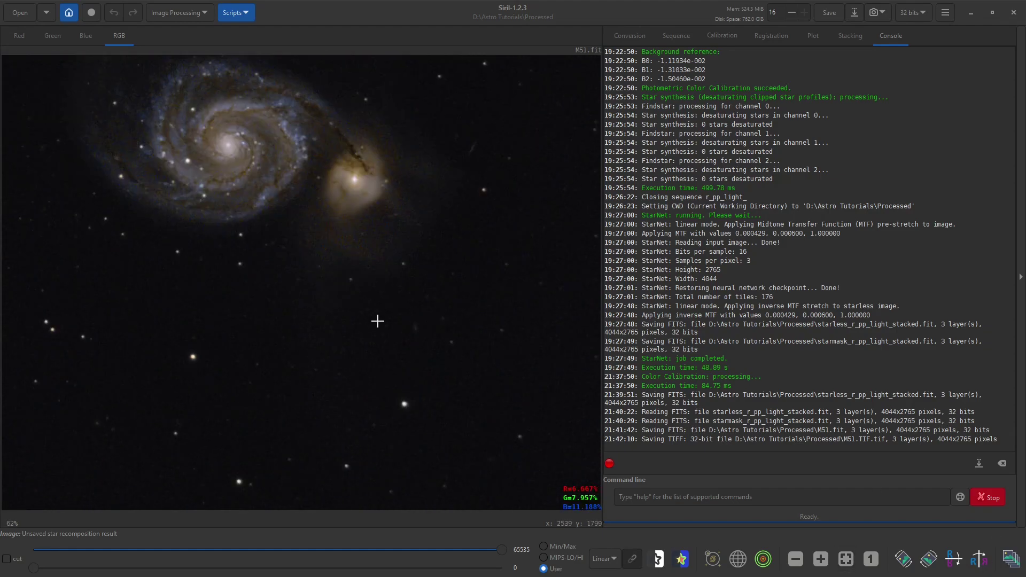
left_click_drag(301, 171, 360, 241)
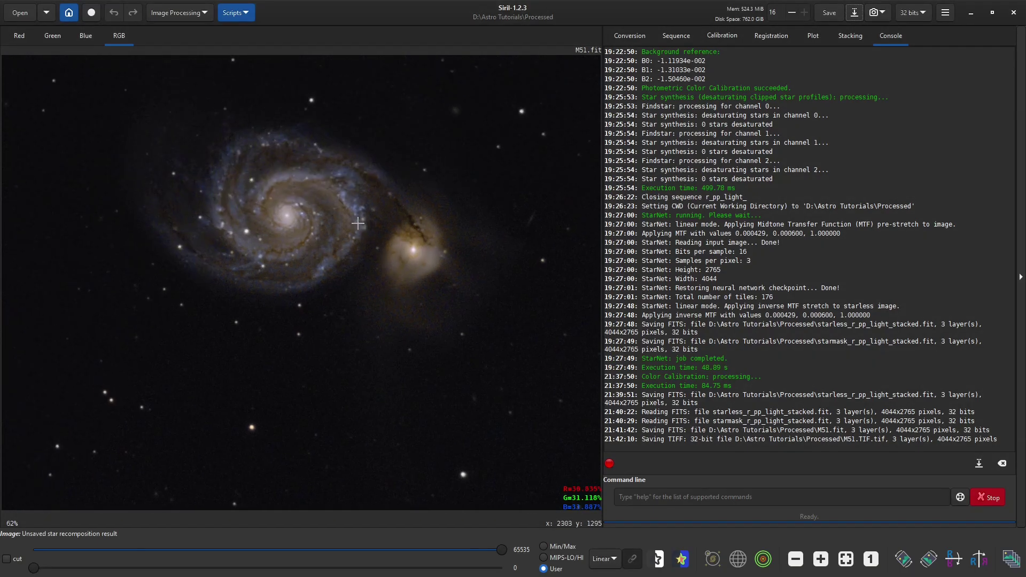
right_click(351, 217)
right_click(300, 189)
left_click(222, 188)
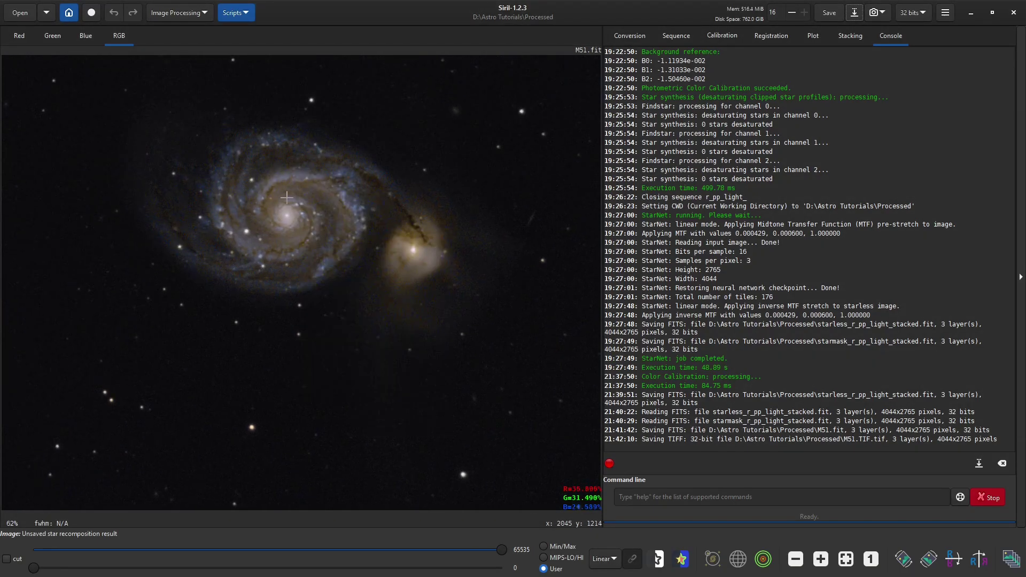